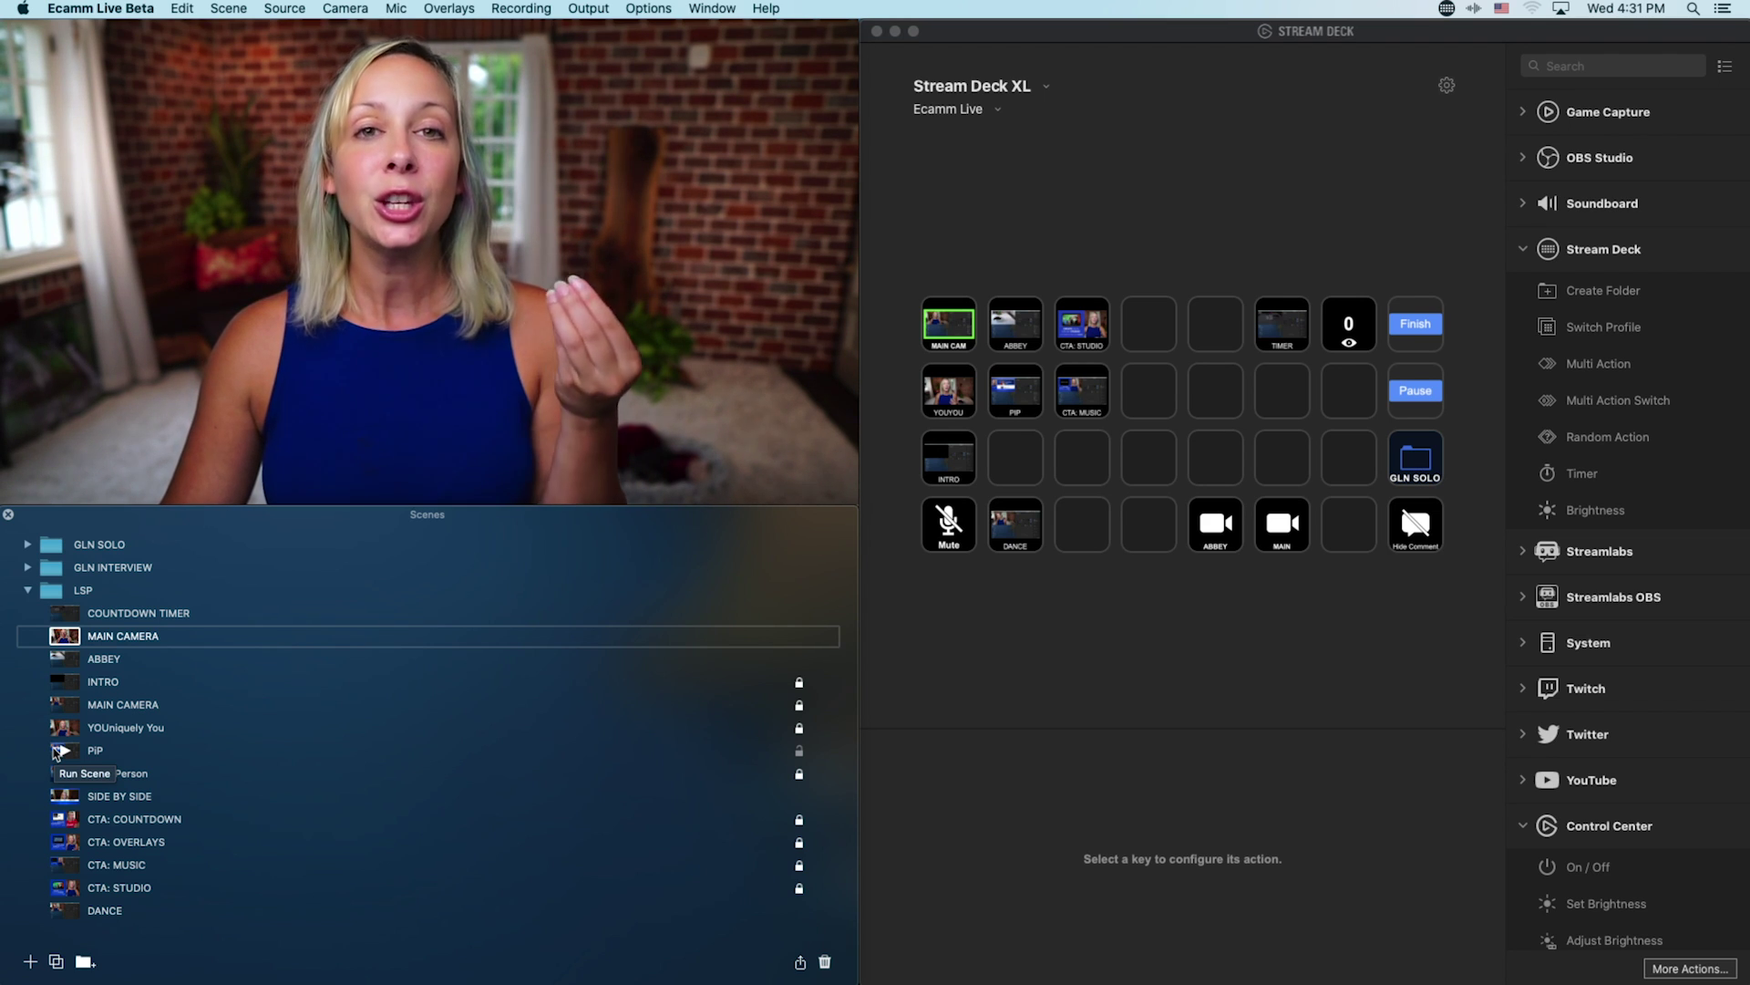
# Run the PIP scene live from Ecamm Live's Scenes list
pyautogui.click(56, 750)
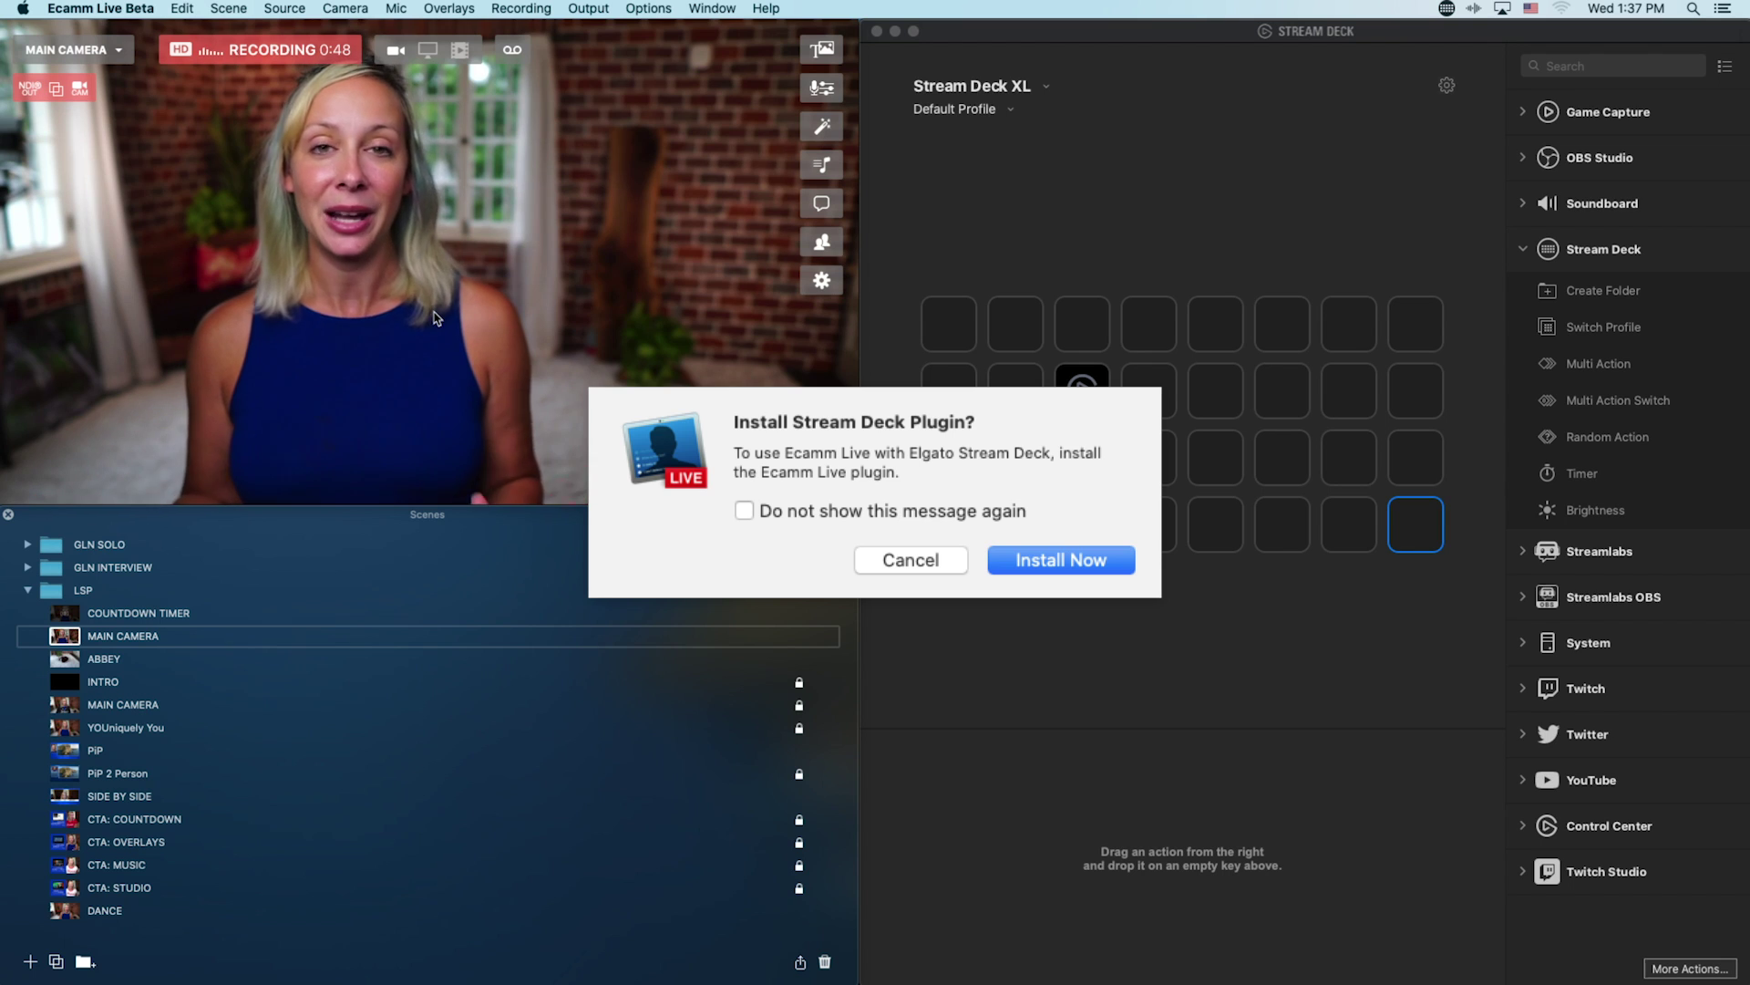
# Dismiss Ecamm's plugin install prompt and bring the Stream Deck window forward
pyautogui.press('Escape')
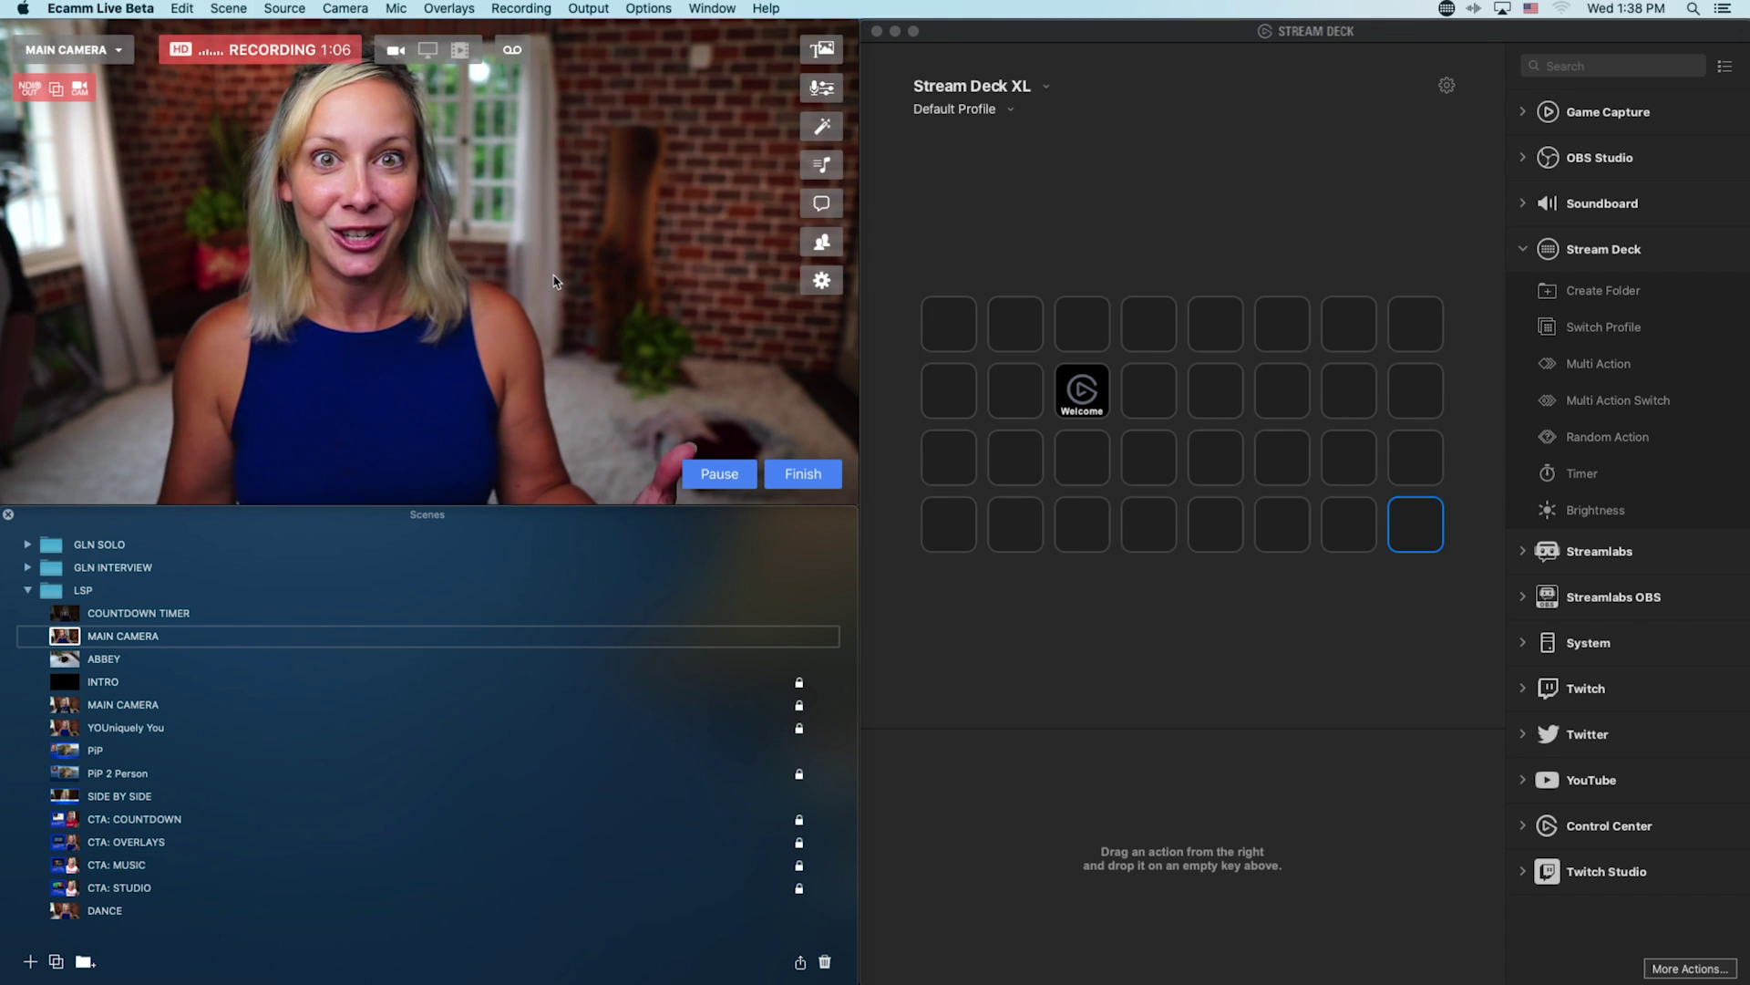
pyautogui.click(1348, 804)
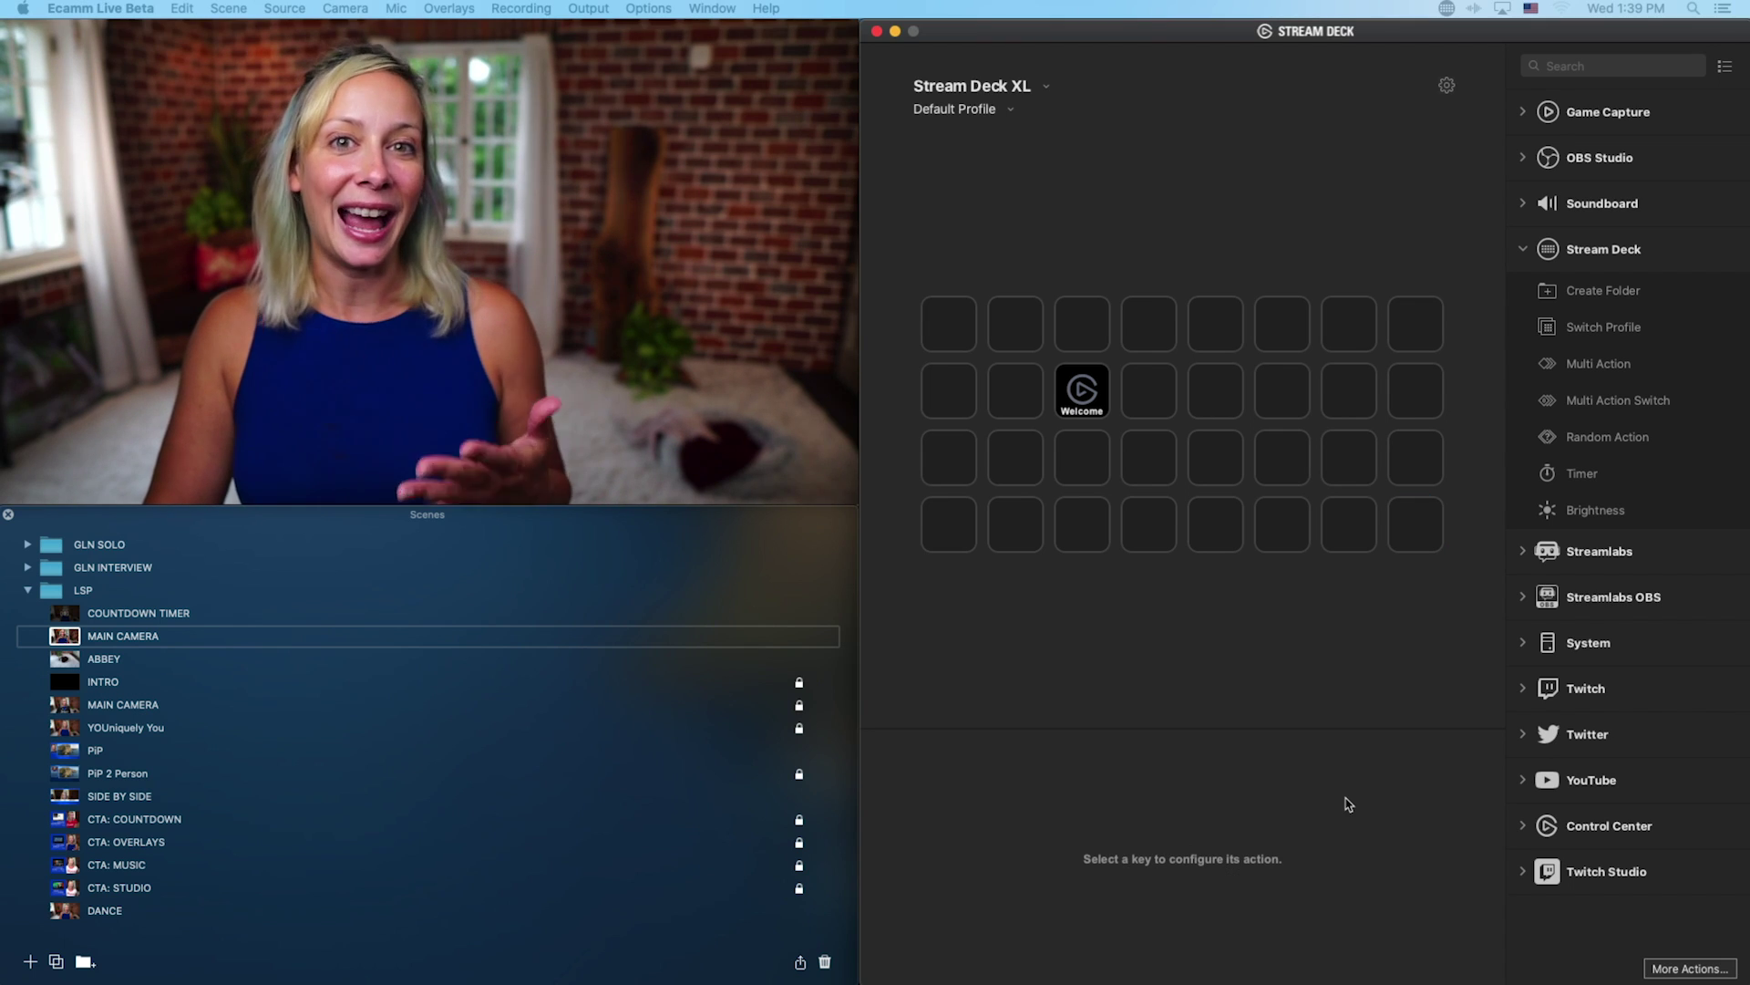
# Find 'ecamm' in More Actions and install the Ecamm Live plugin with its preset profiles
pyautogui.click(1695, 970)
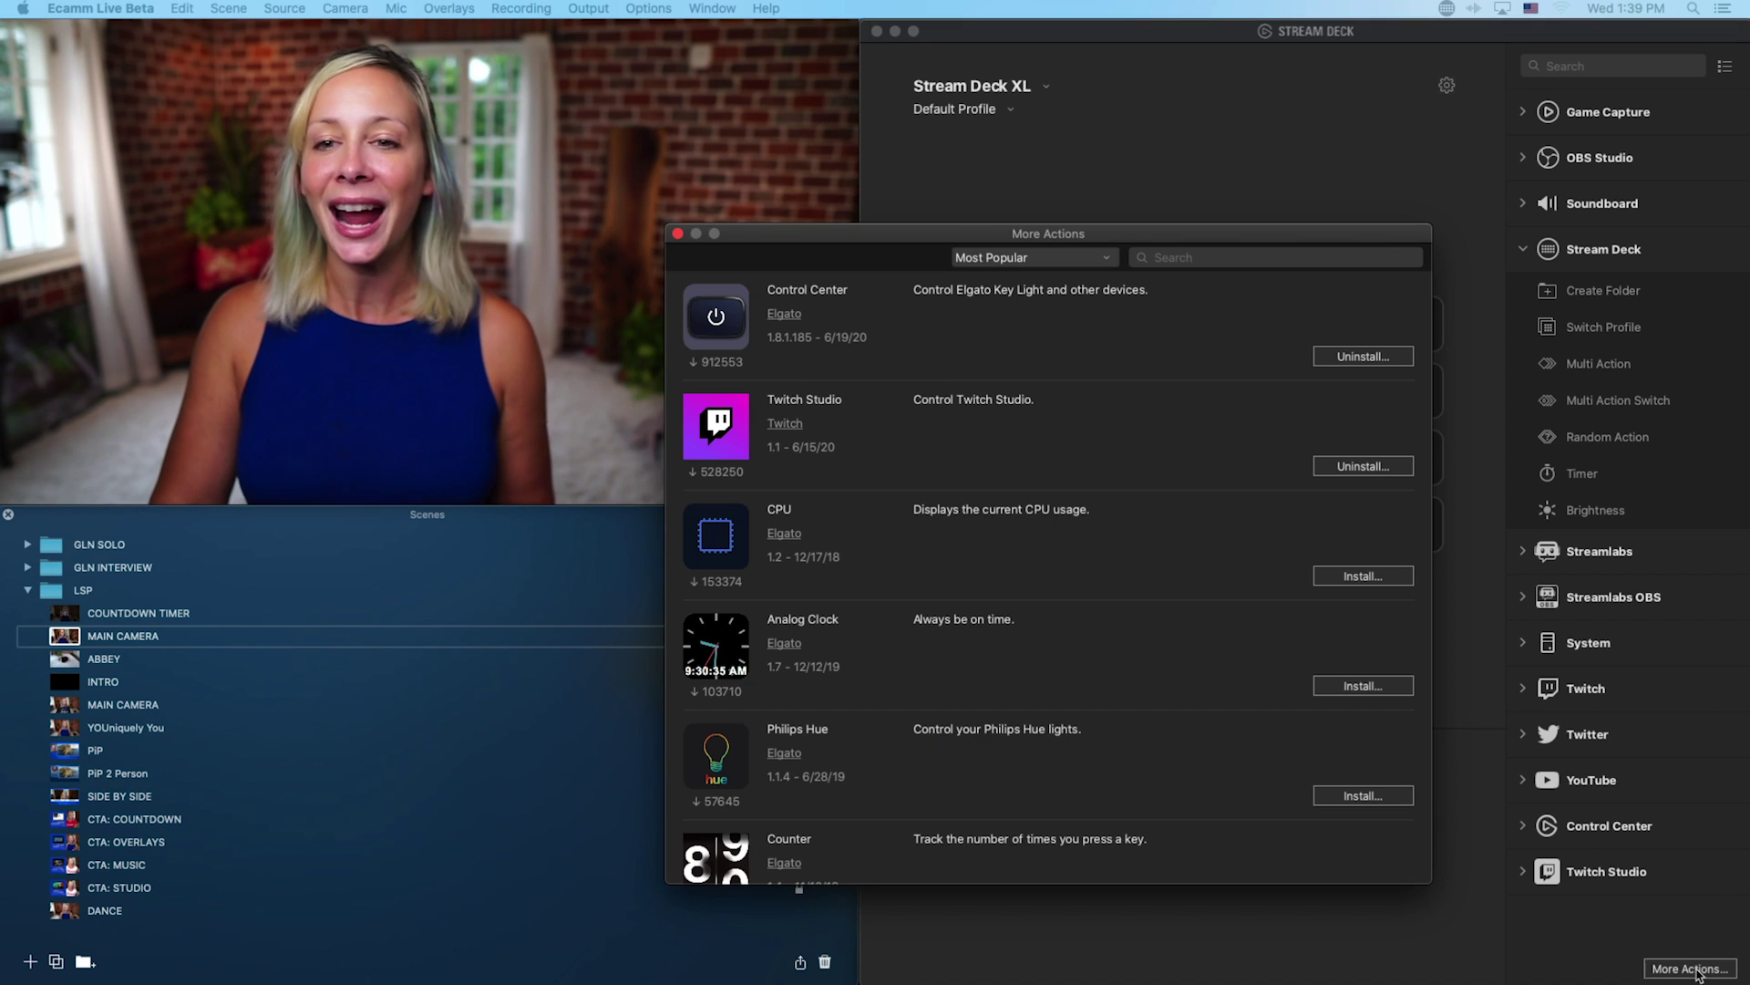
pyautogui.scroll(-5, 1306, 339)
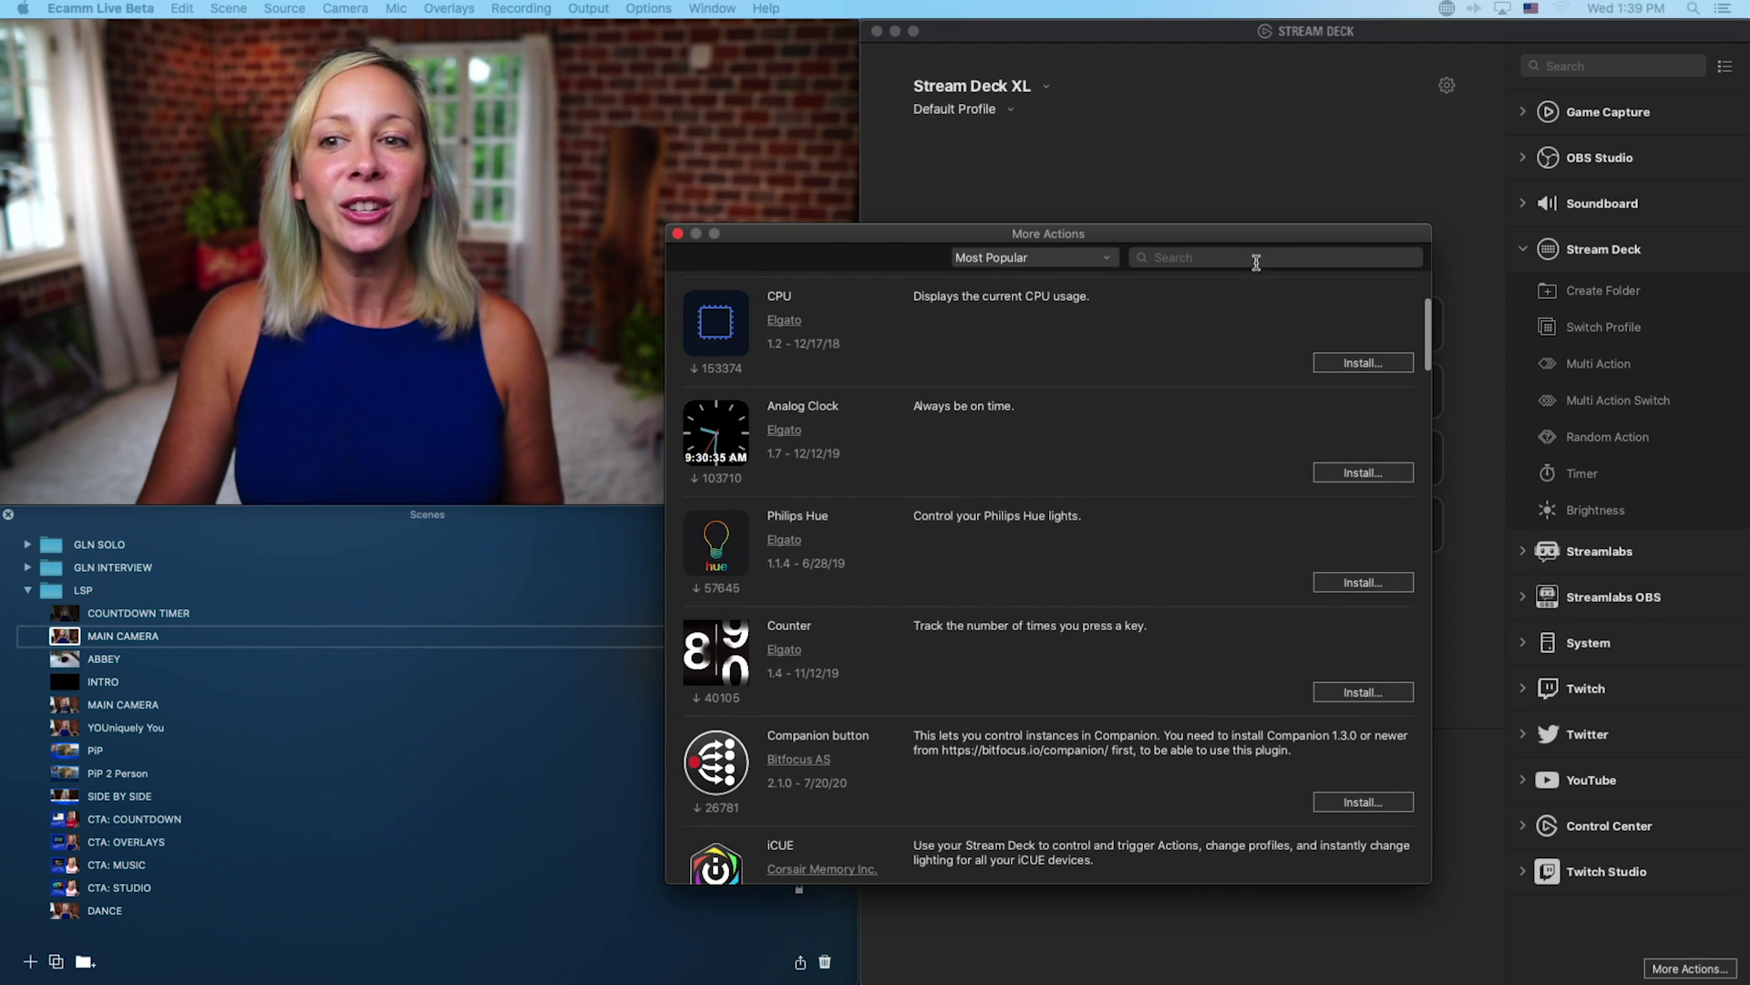
pyautogui.click(1198, 256)
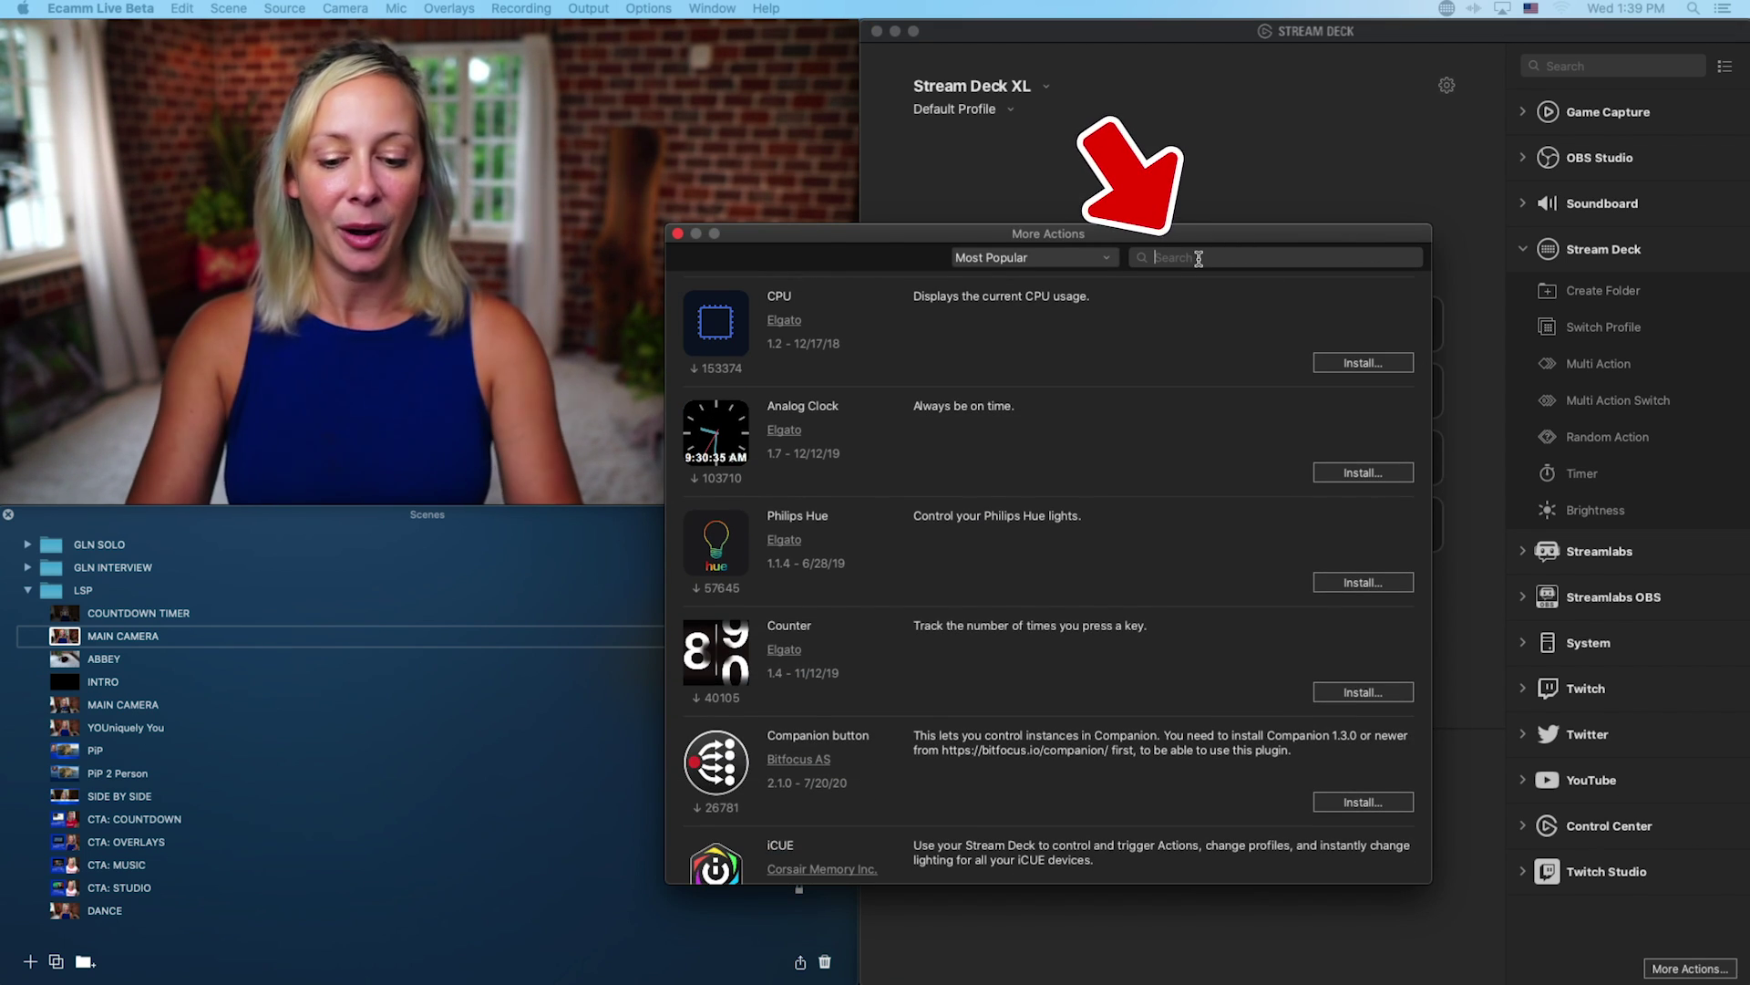
pyautogui.write('ecamm')
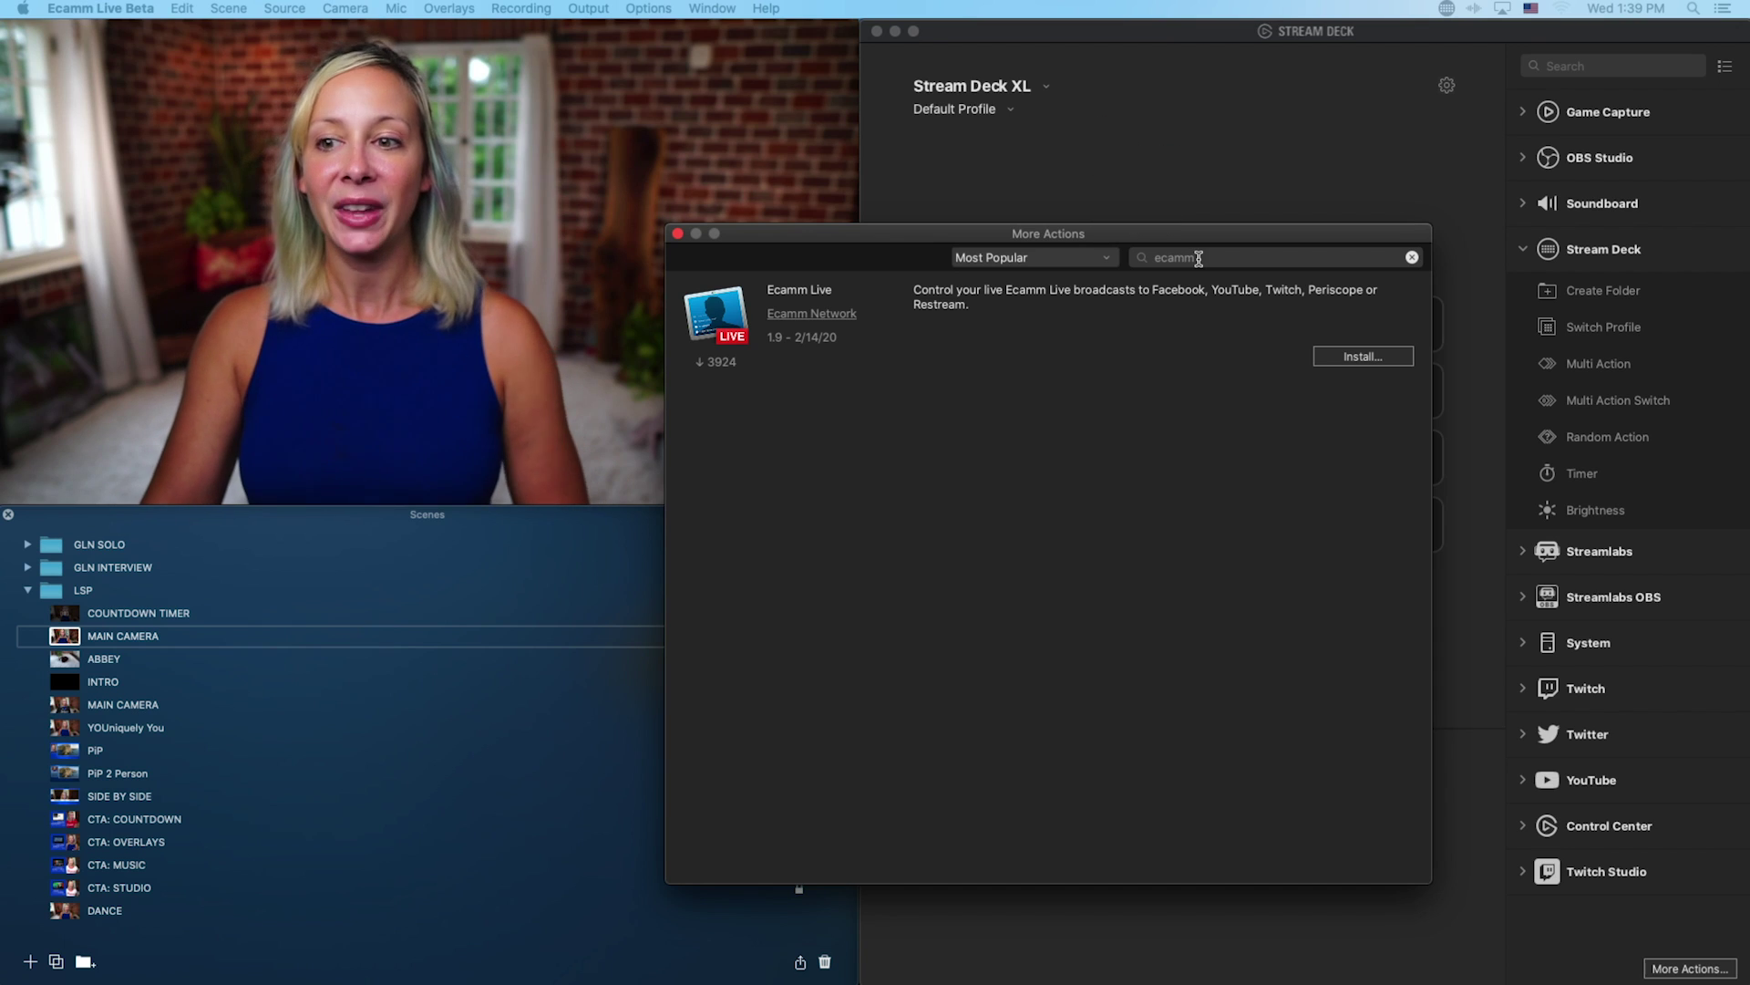
pyautogui.click(1373, 359)
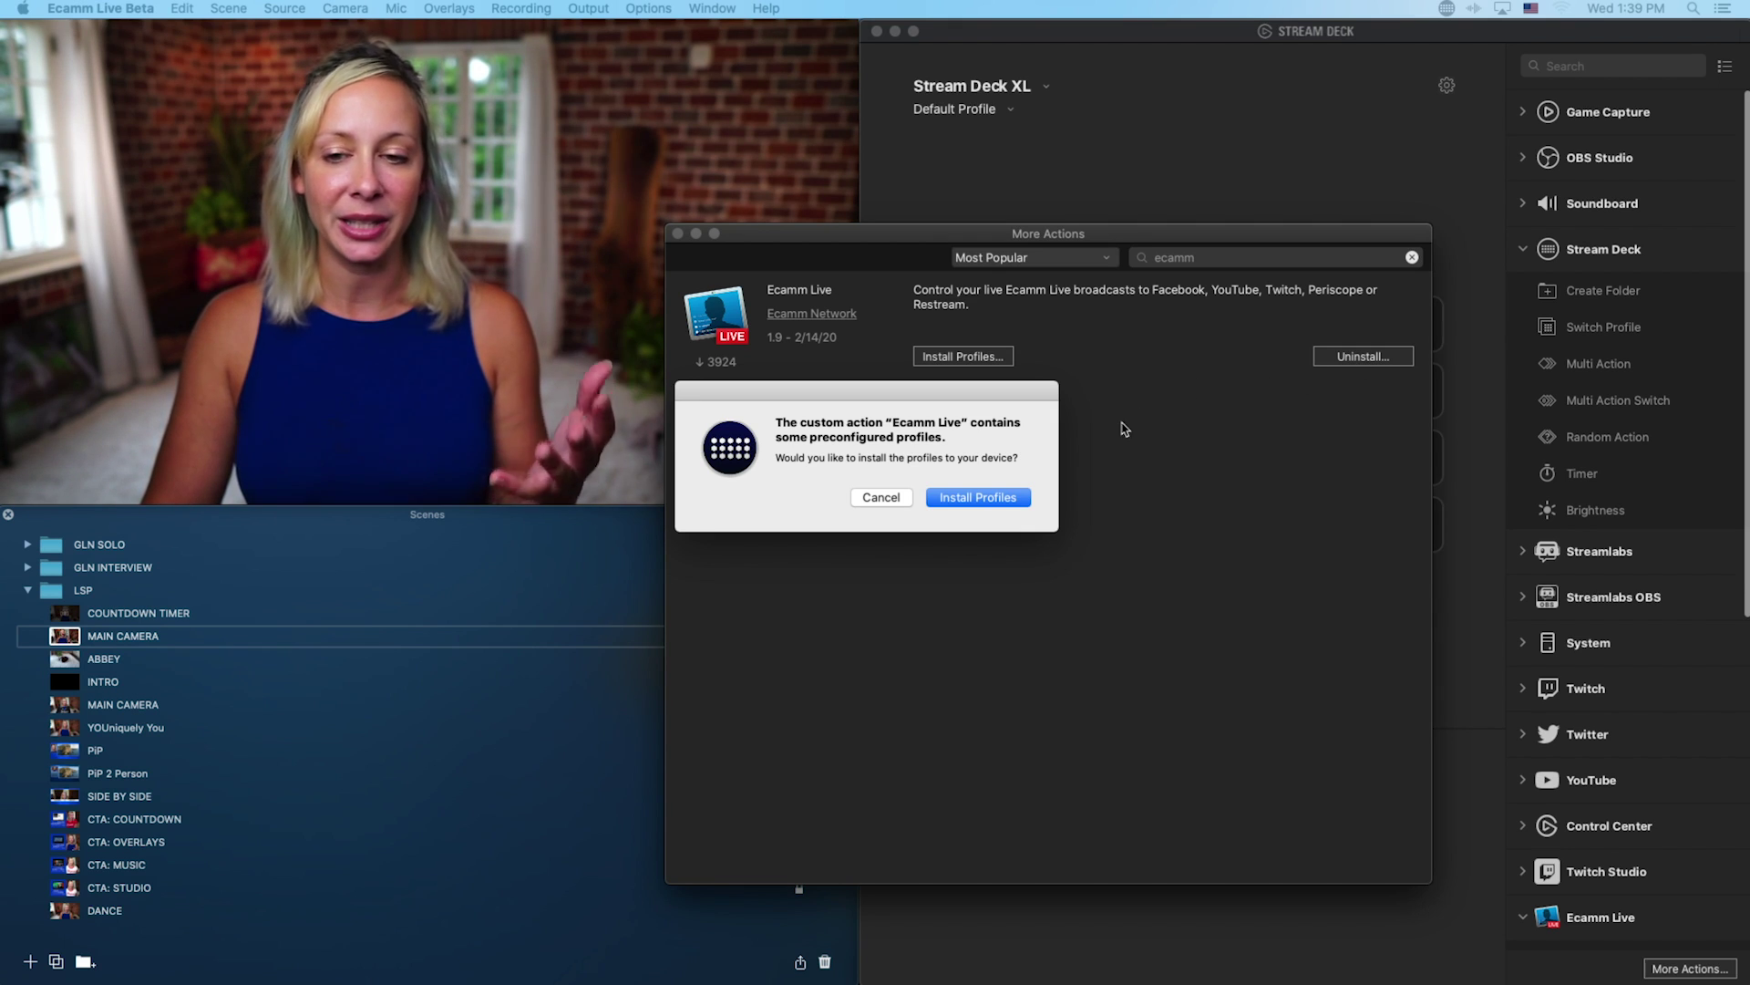
pyautogui.click(956, 498)
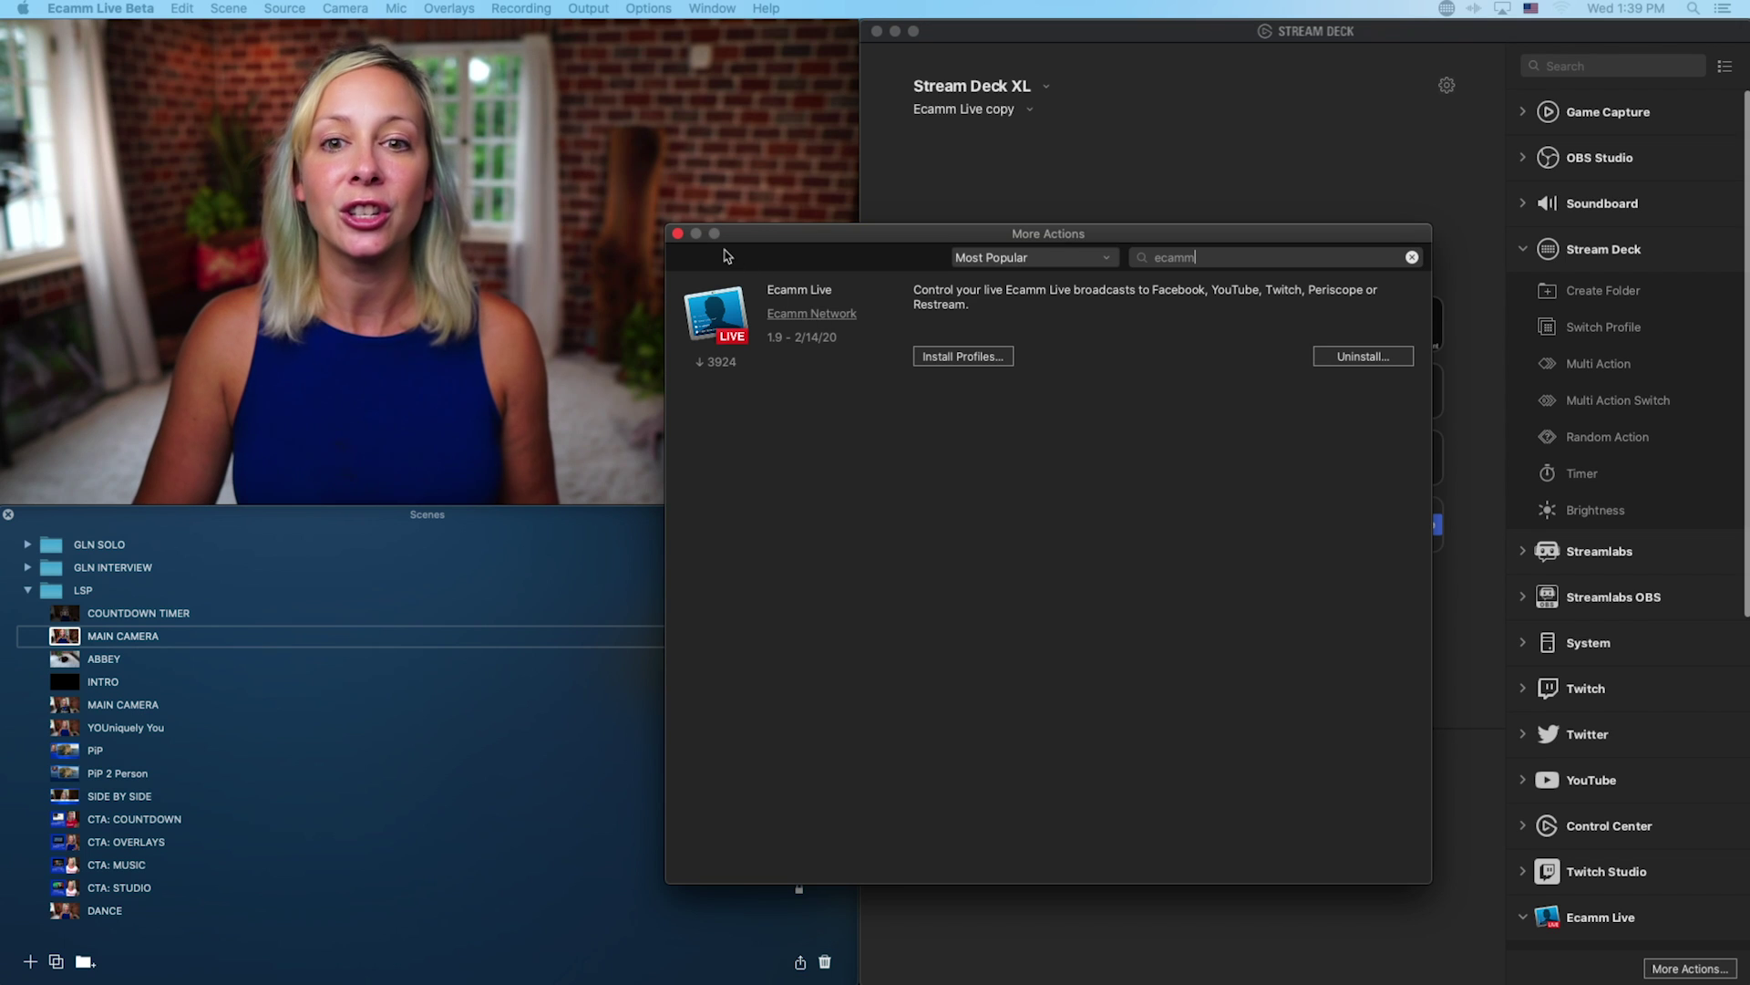
pyautogui.click(676, 234)
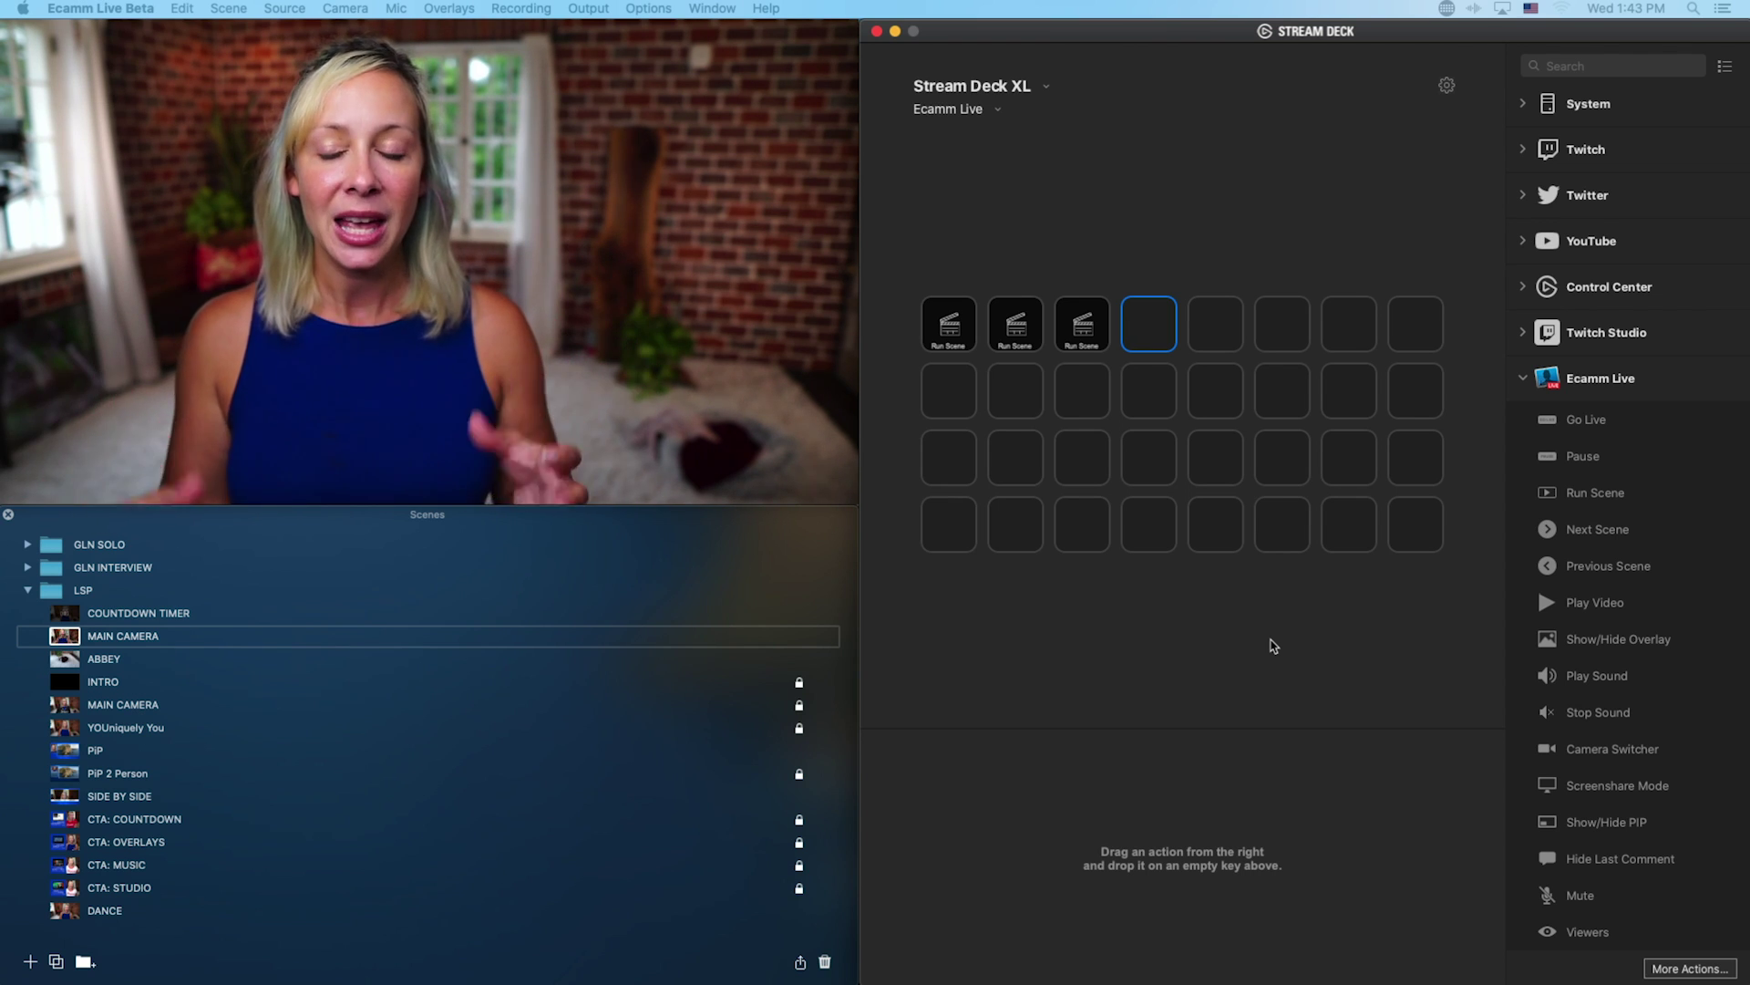
# Select the first Run Scene key in the top row to show its settings
pyautogui.click(961, 319)
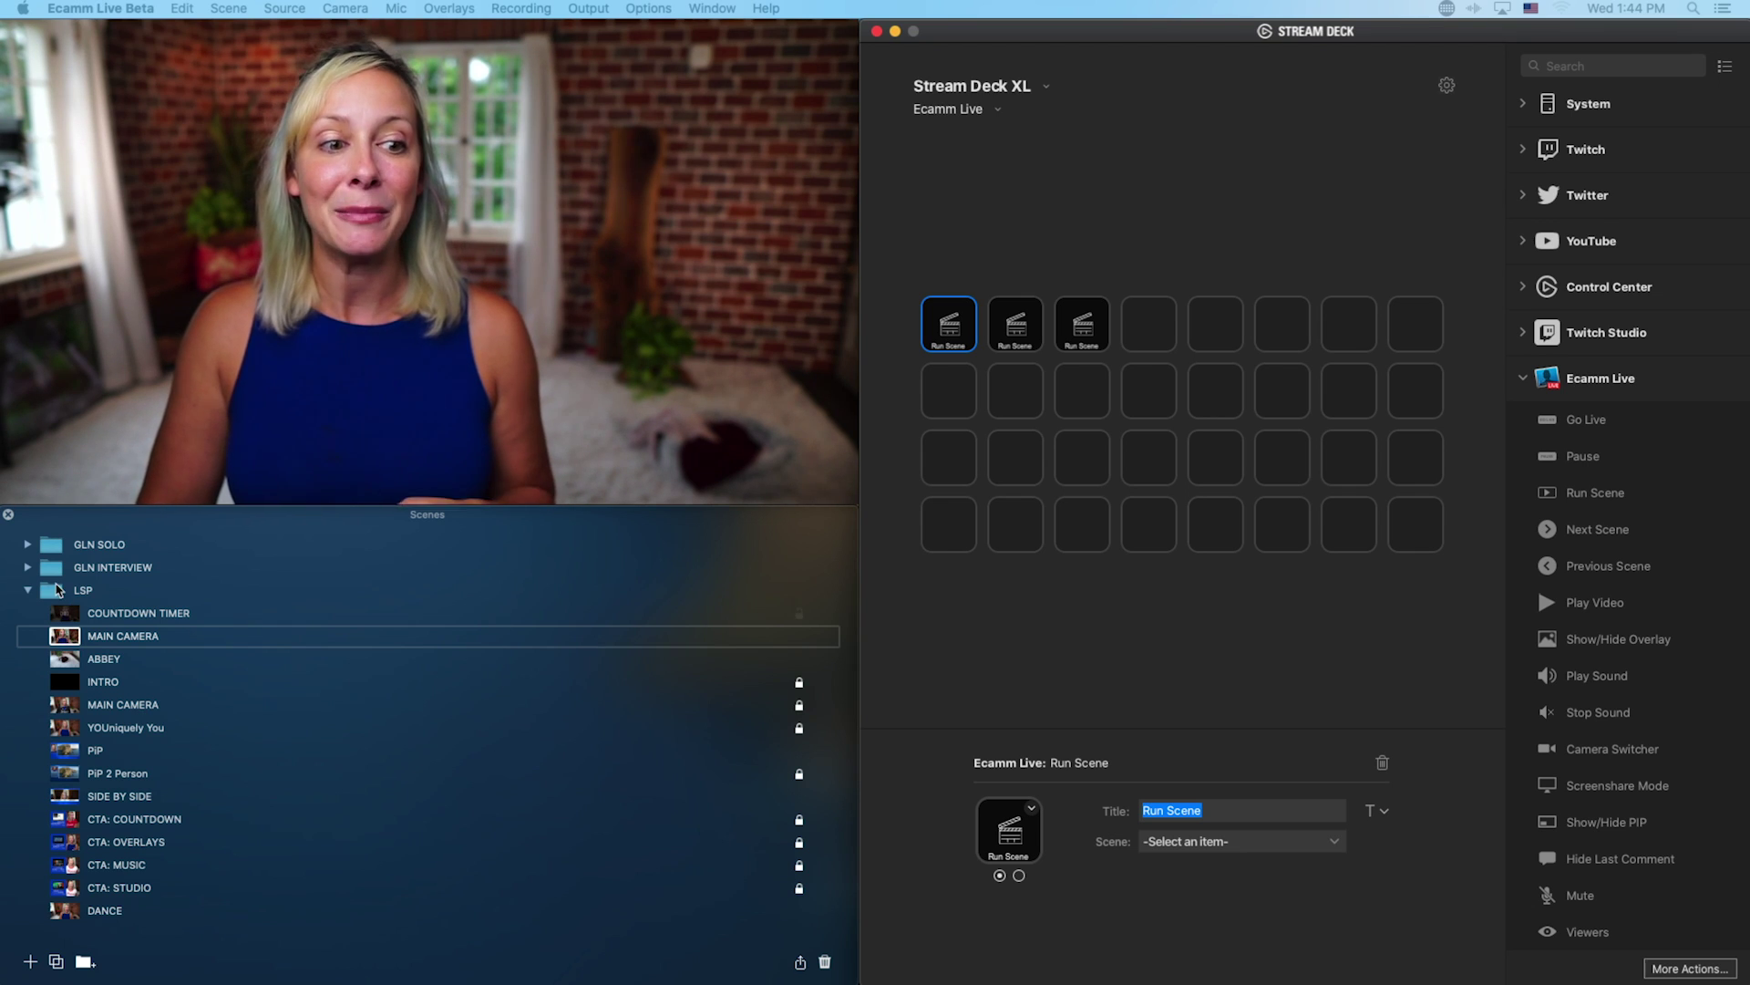
# Preview the COUNTDOWN TIMER scene in Ecamm Live, then return to MAIN CAMERA
pyautogui.click(28, 591)
pyautogui.click(28, 591)
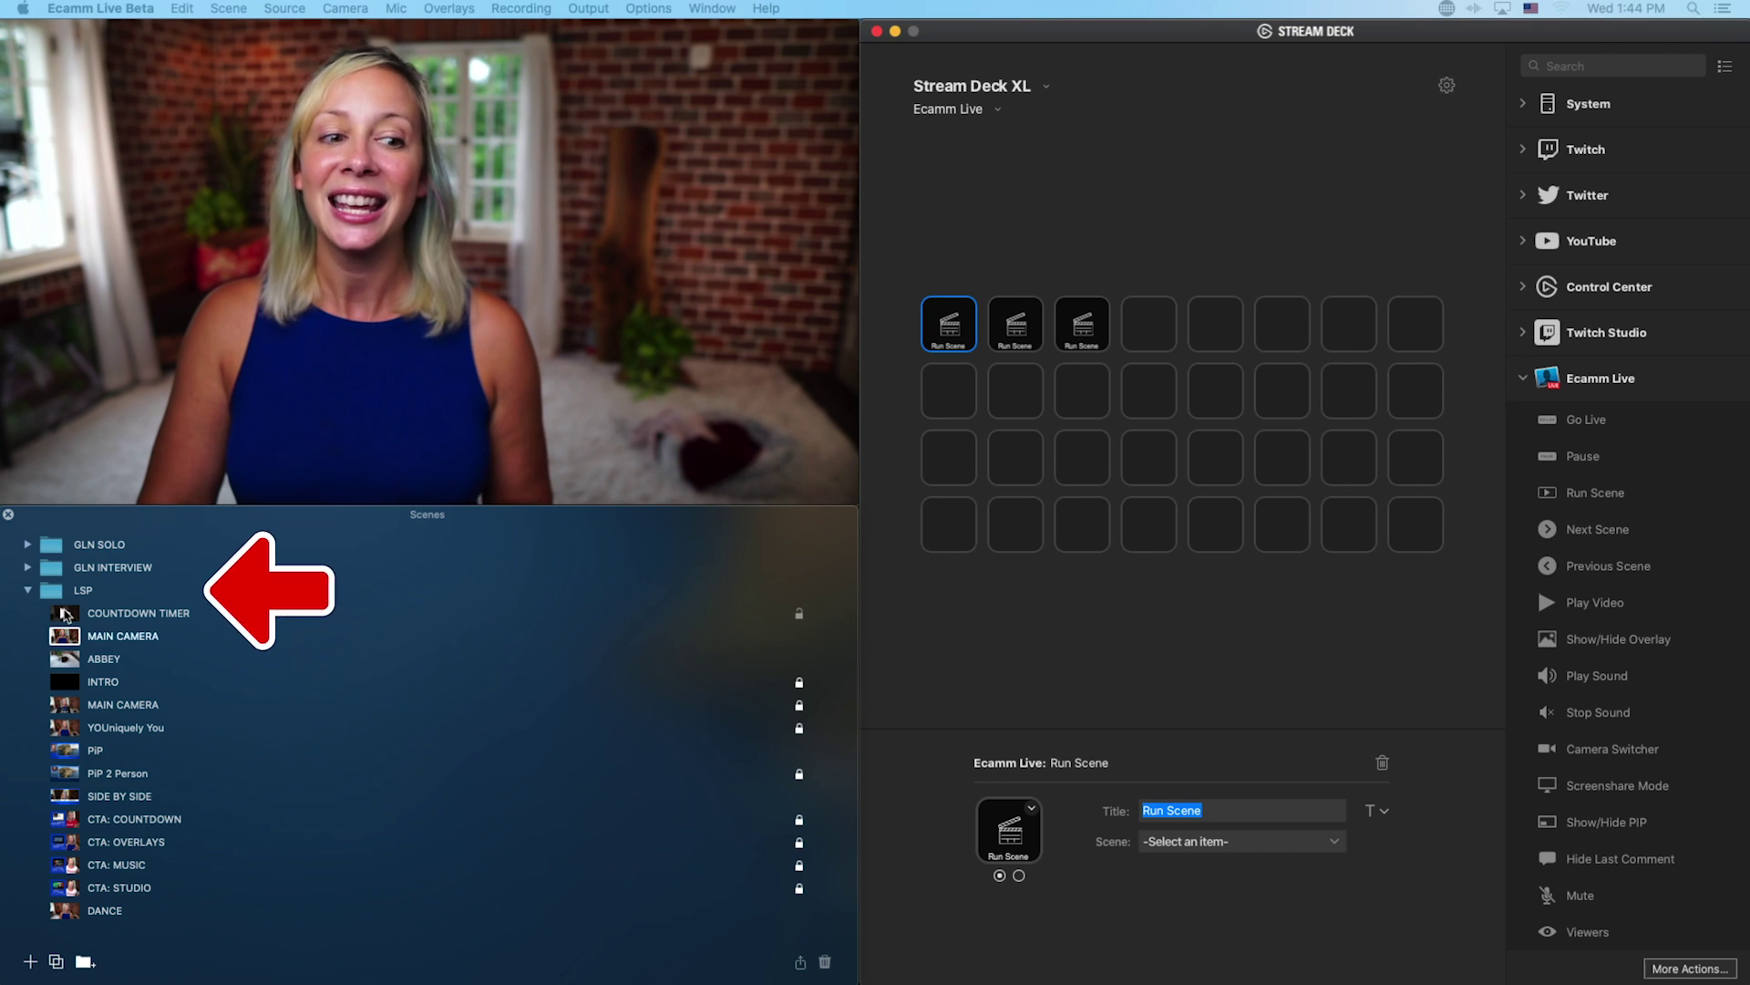
pyautogui.click(64, 615)
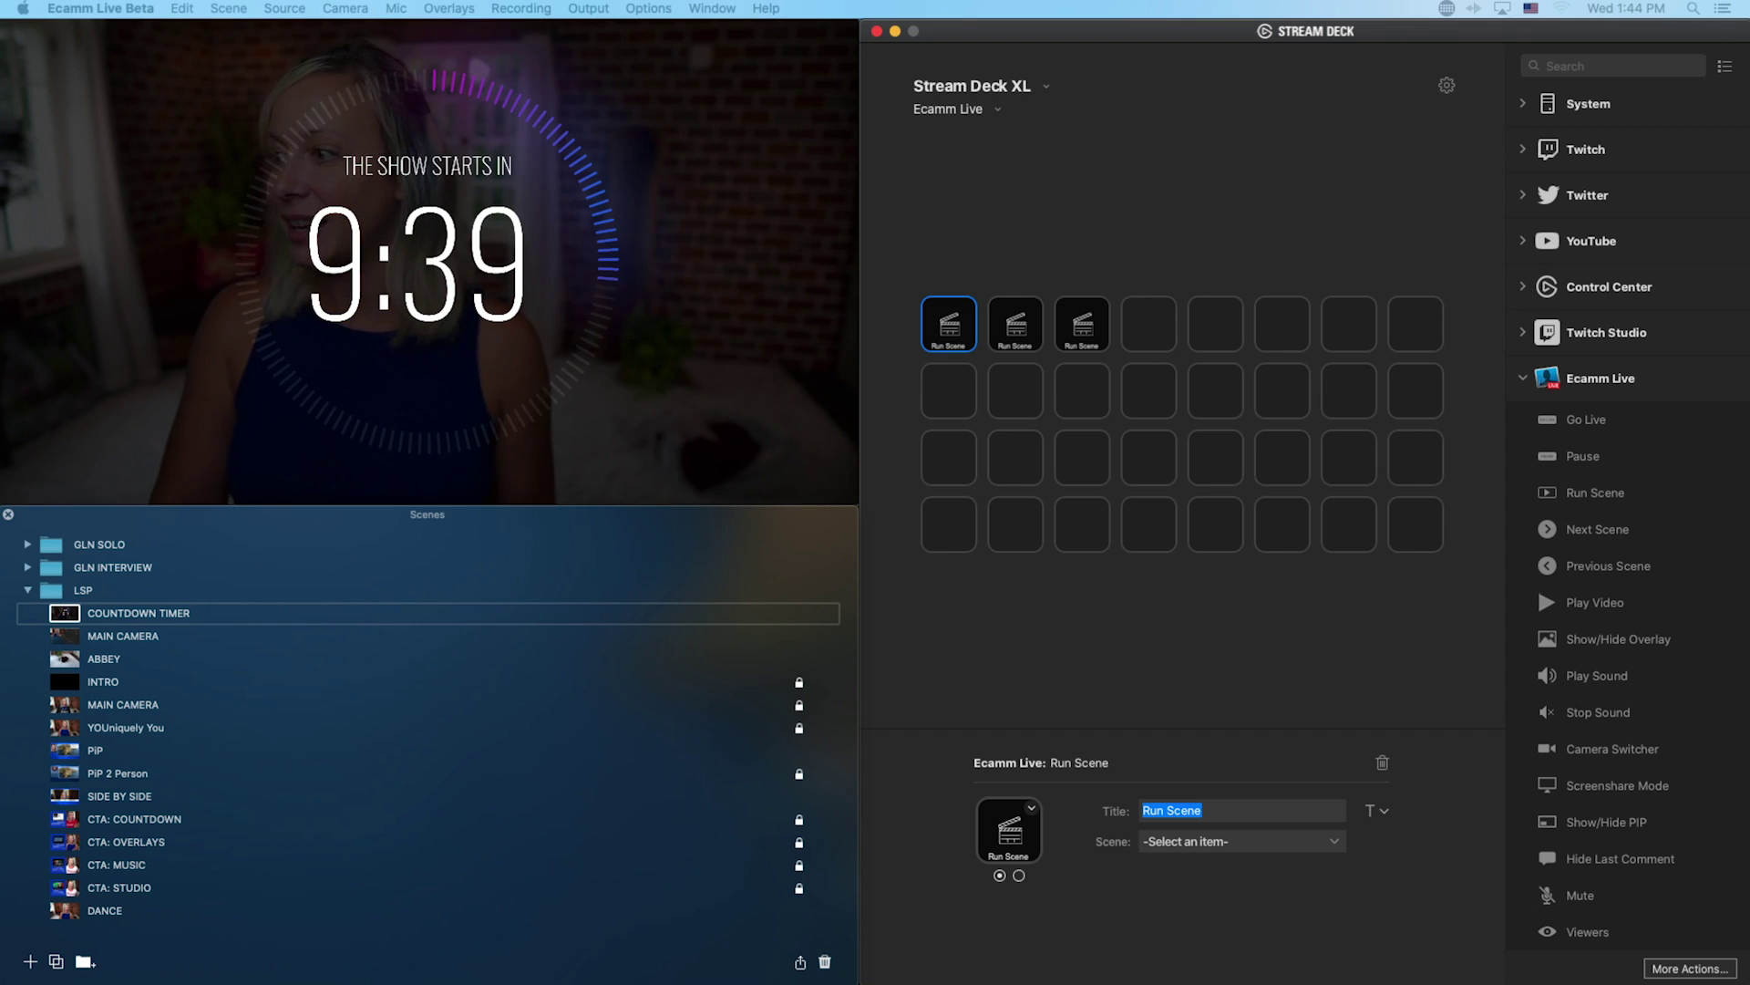
pyautogui.click(65, 644)
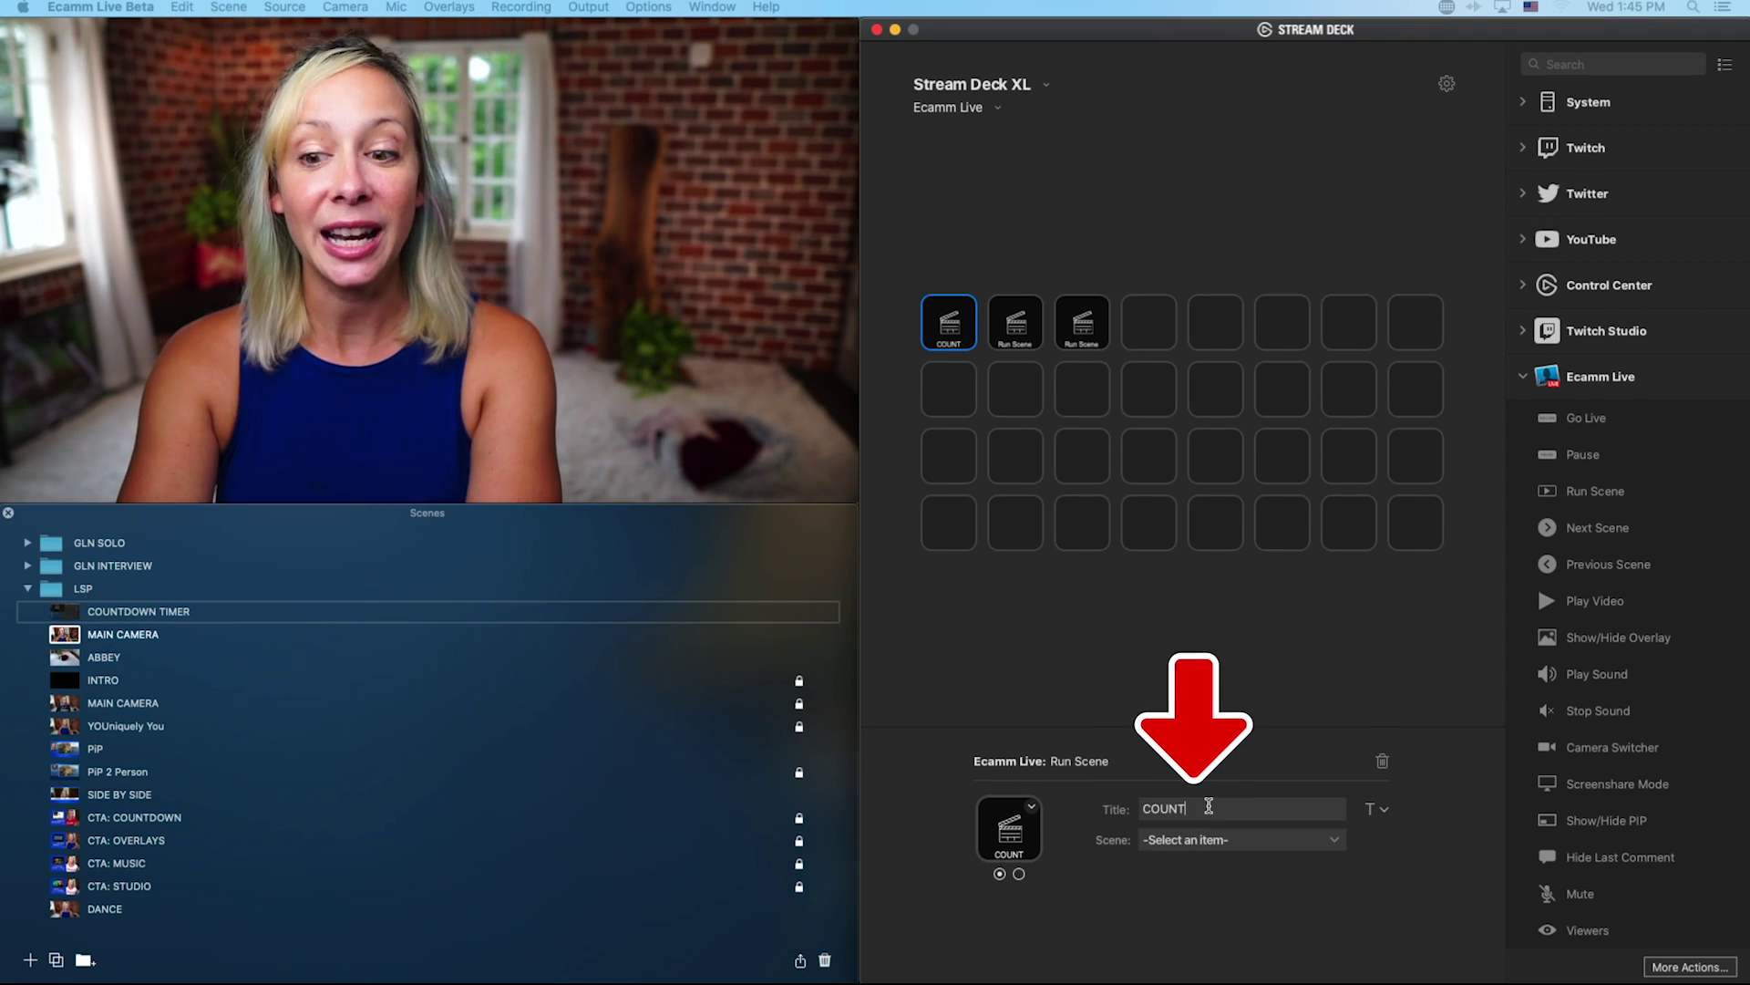
# Title the first key TIMER and assign it the COUNTDOWN TIMER scene
pyautogui.write('DOWN')
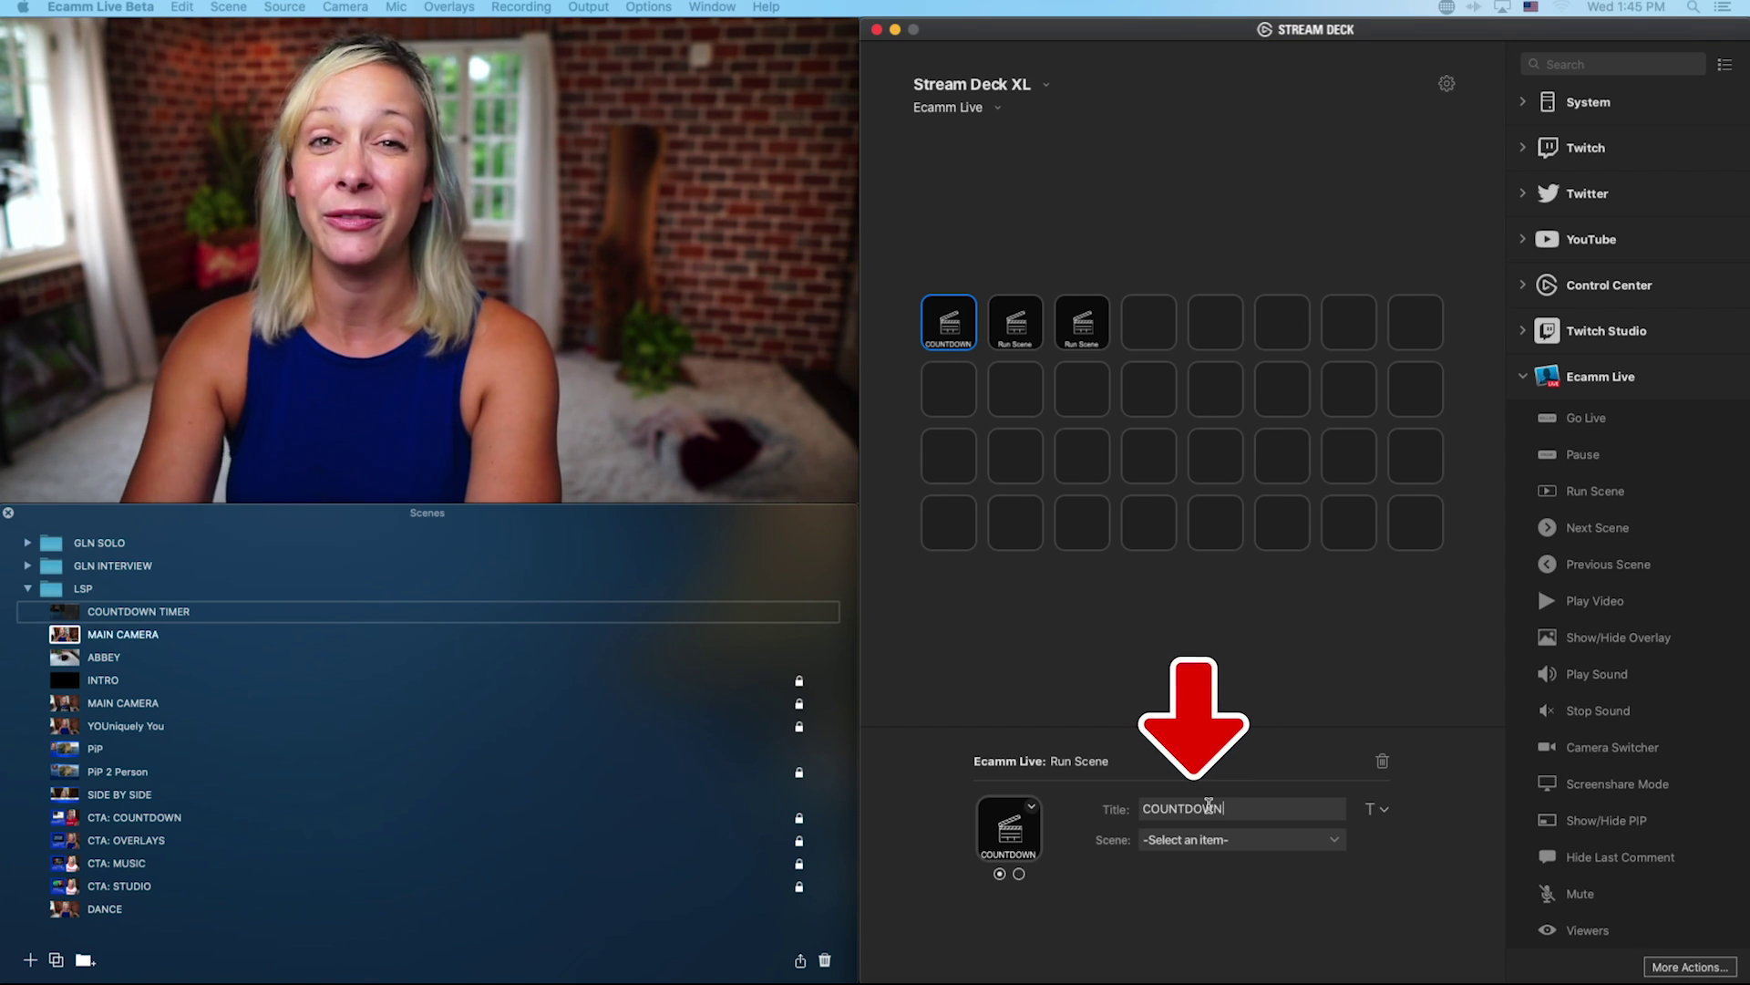
pyautogui.doubleClick(1208, 805)
pyautogui.press('BackSpace')
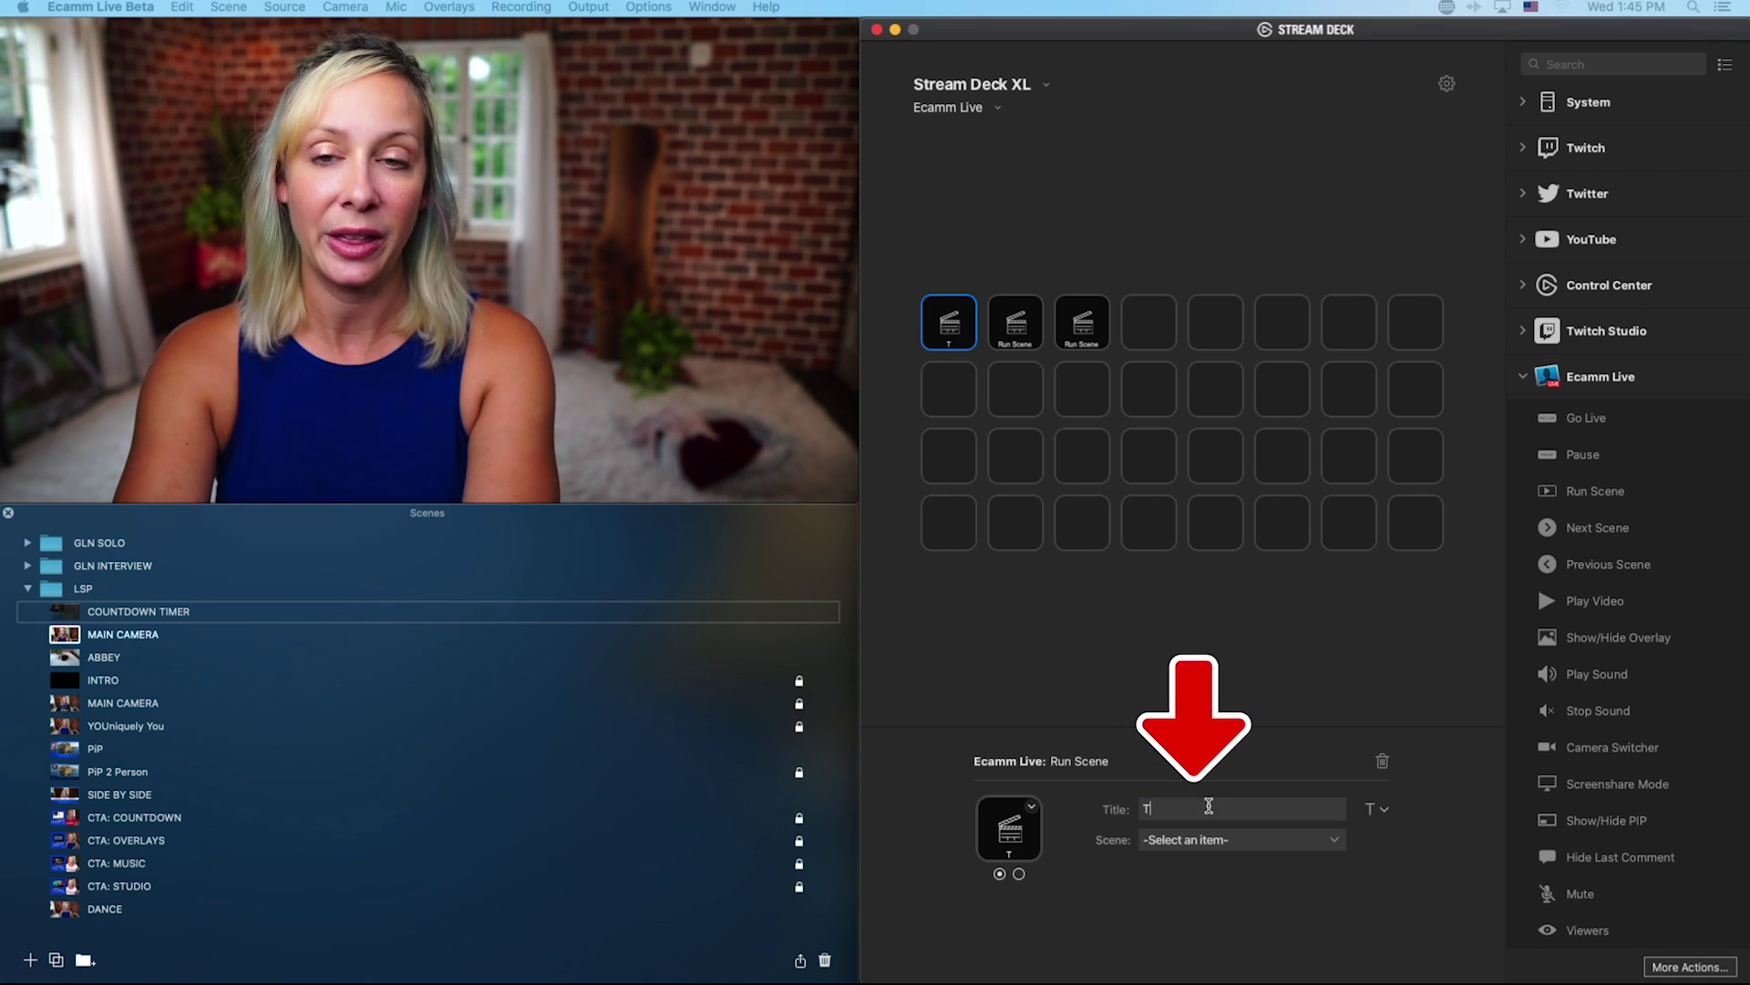
pyautogui.write('TIMER')
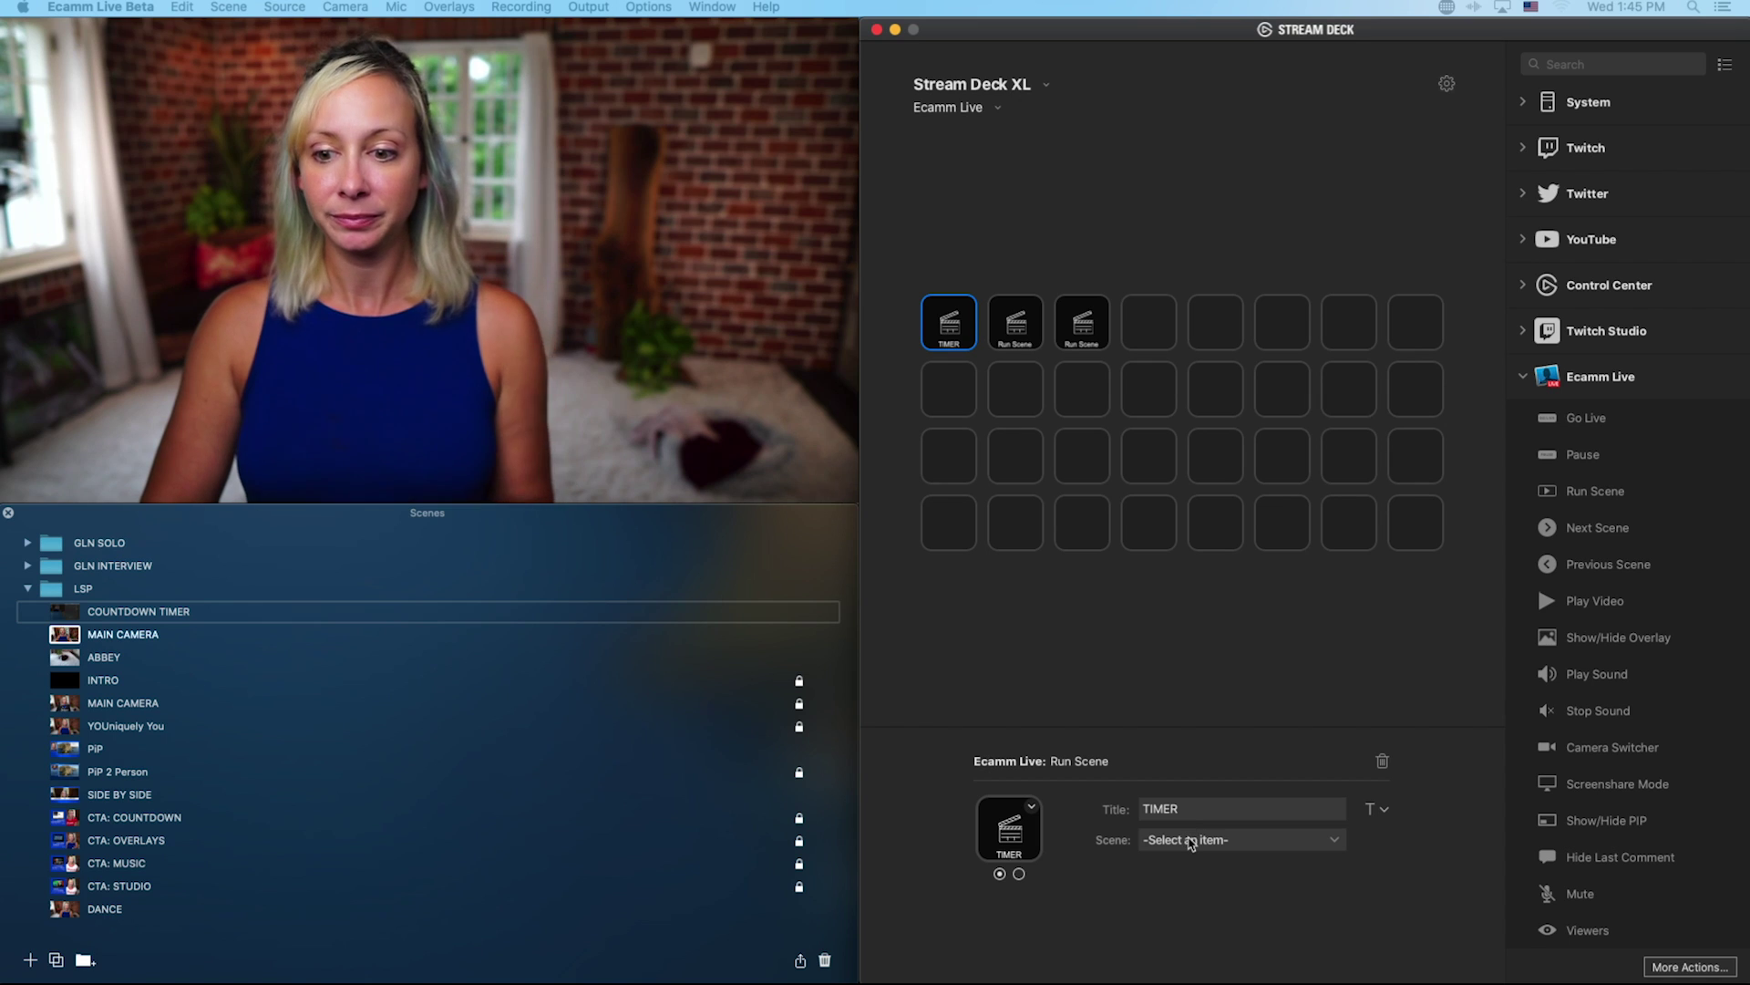
pyautogui.click(1194, 840)
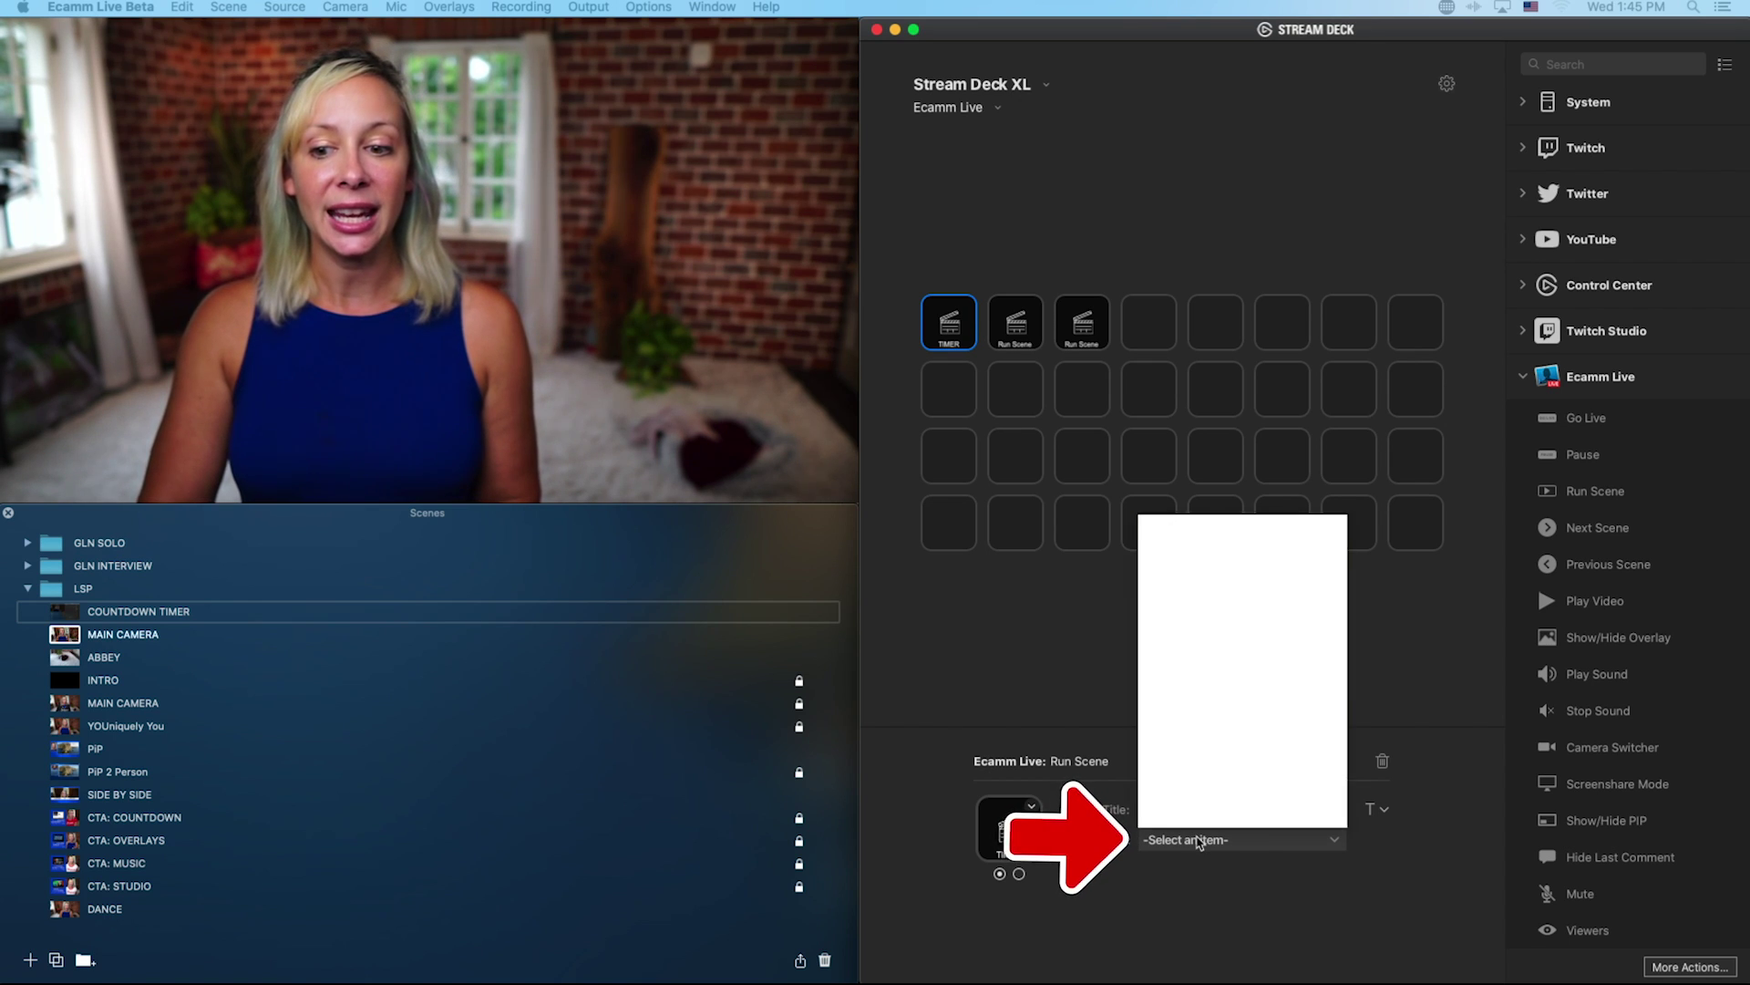
pyautogui.scroll(-10, 1226, 729)
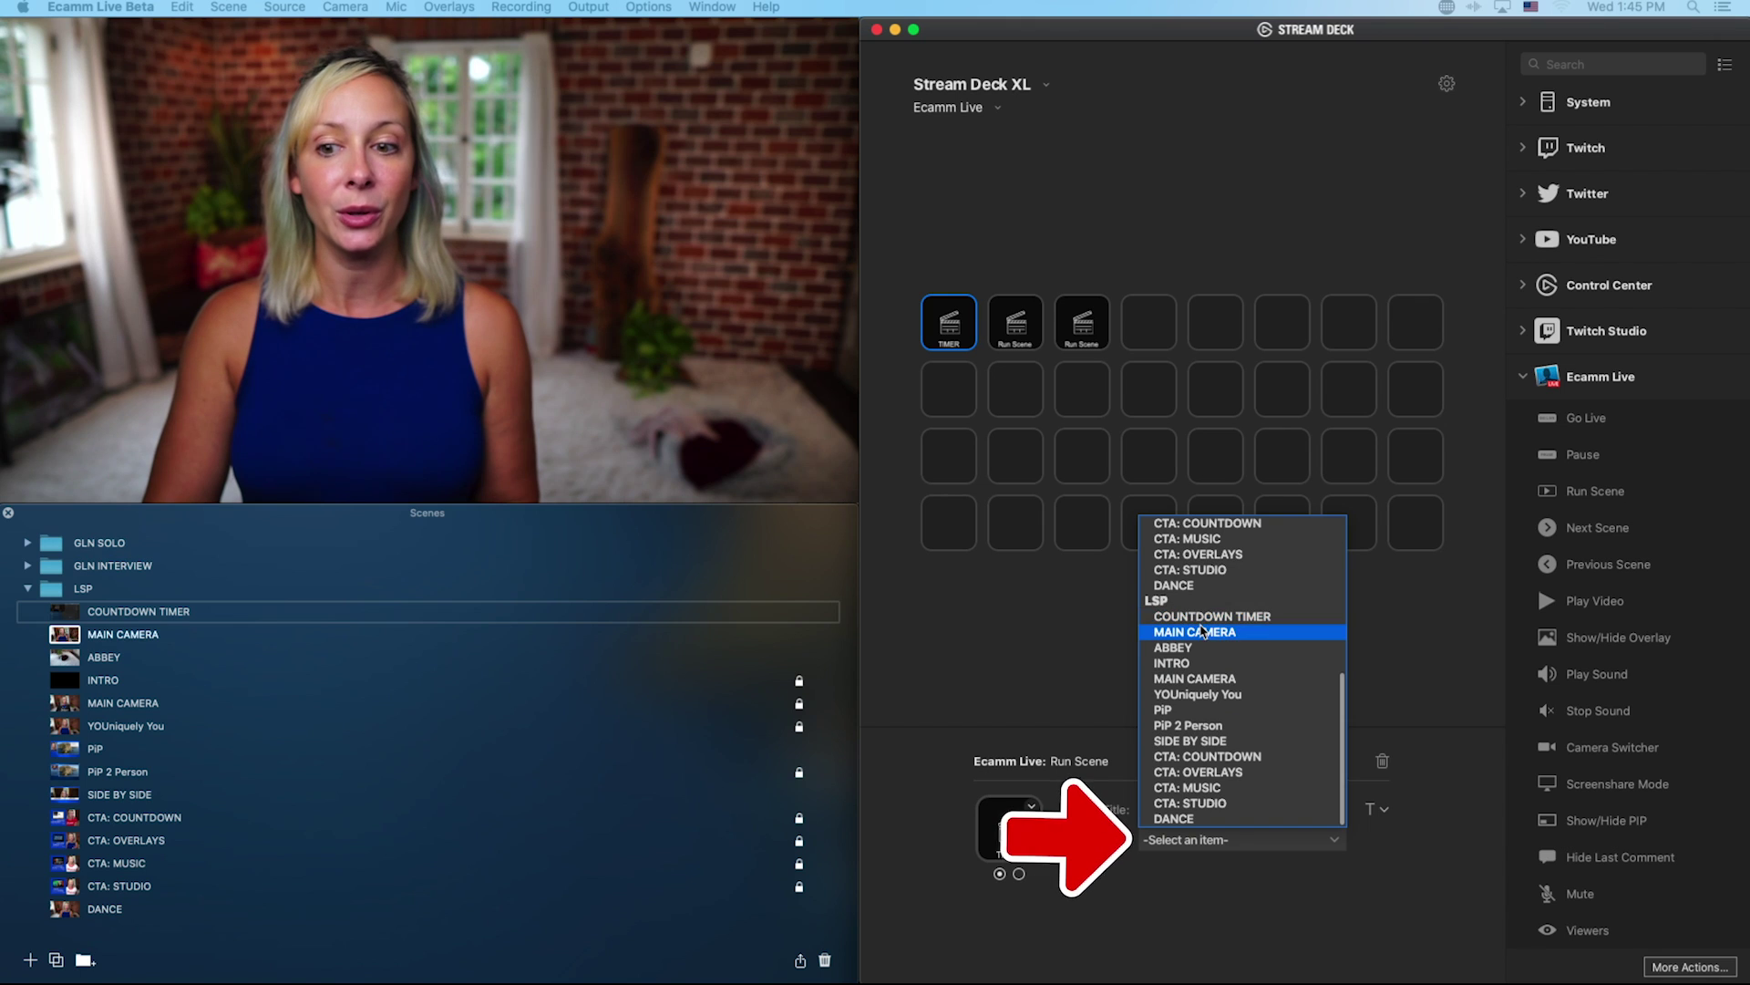
pyautogui.click(1202, 619)
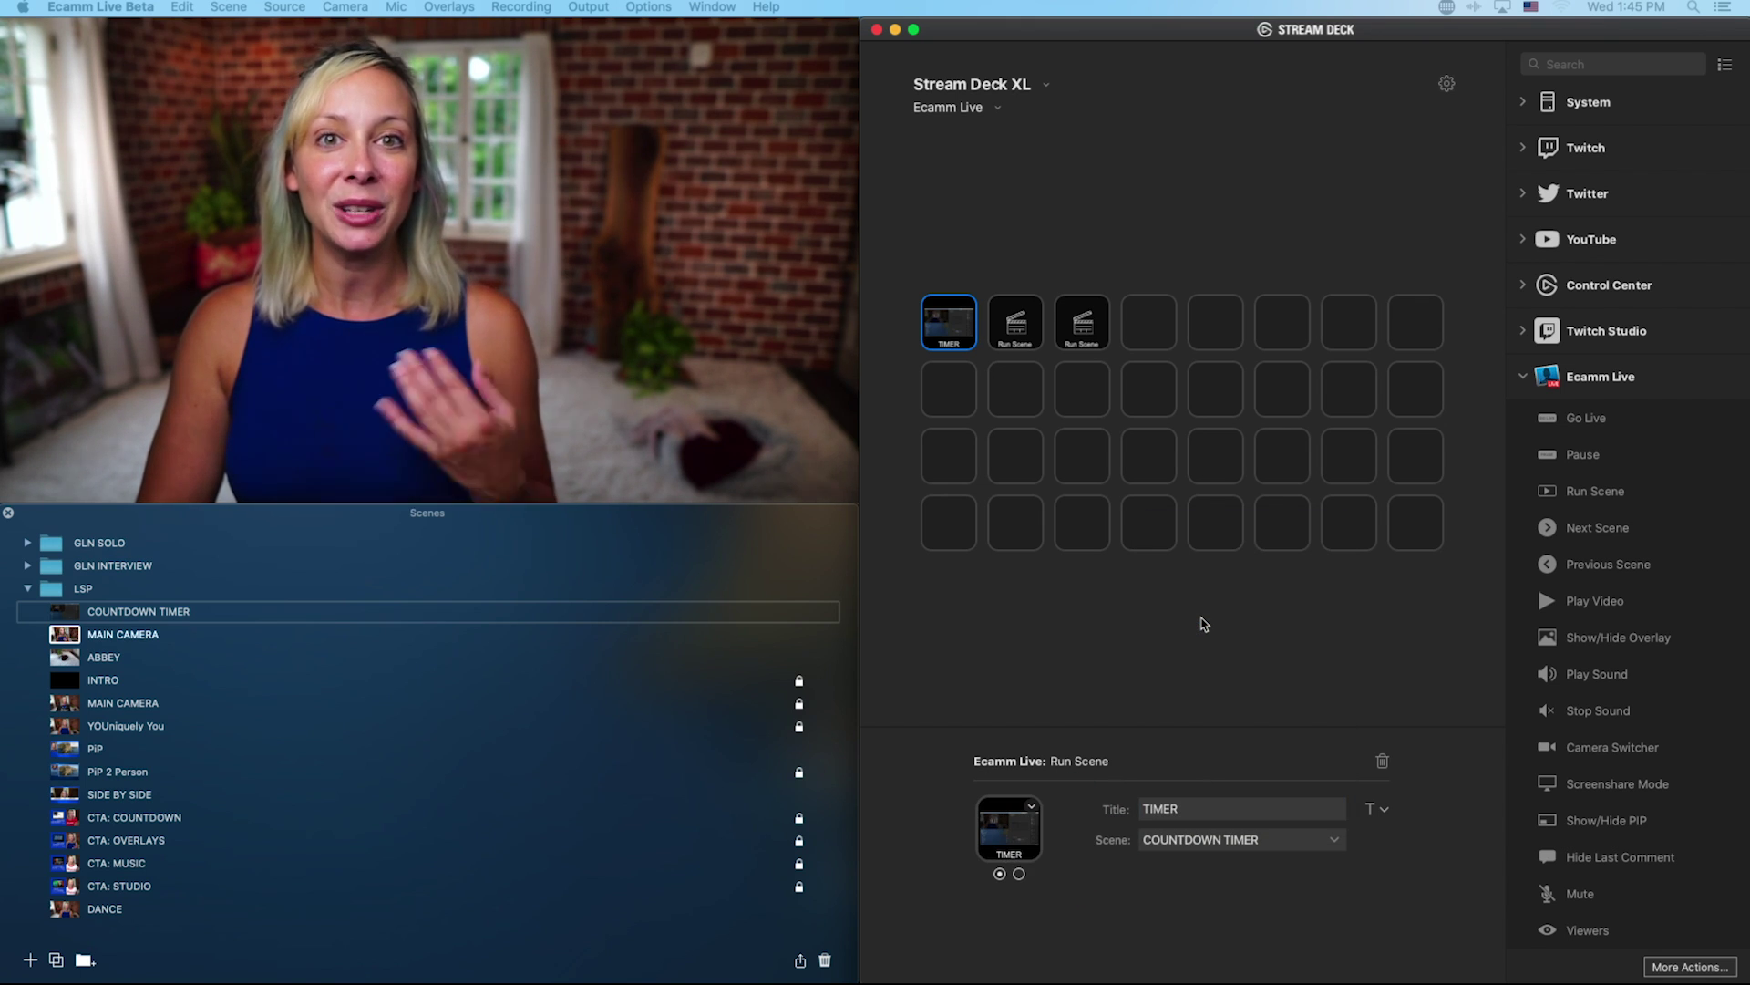
pyautogui.click(1202, 627)
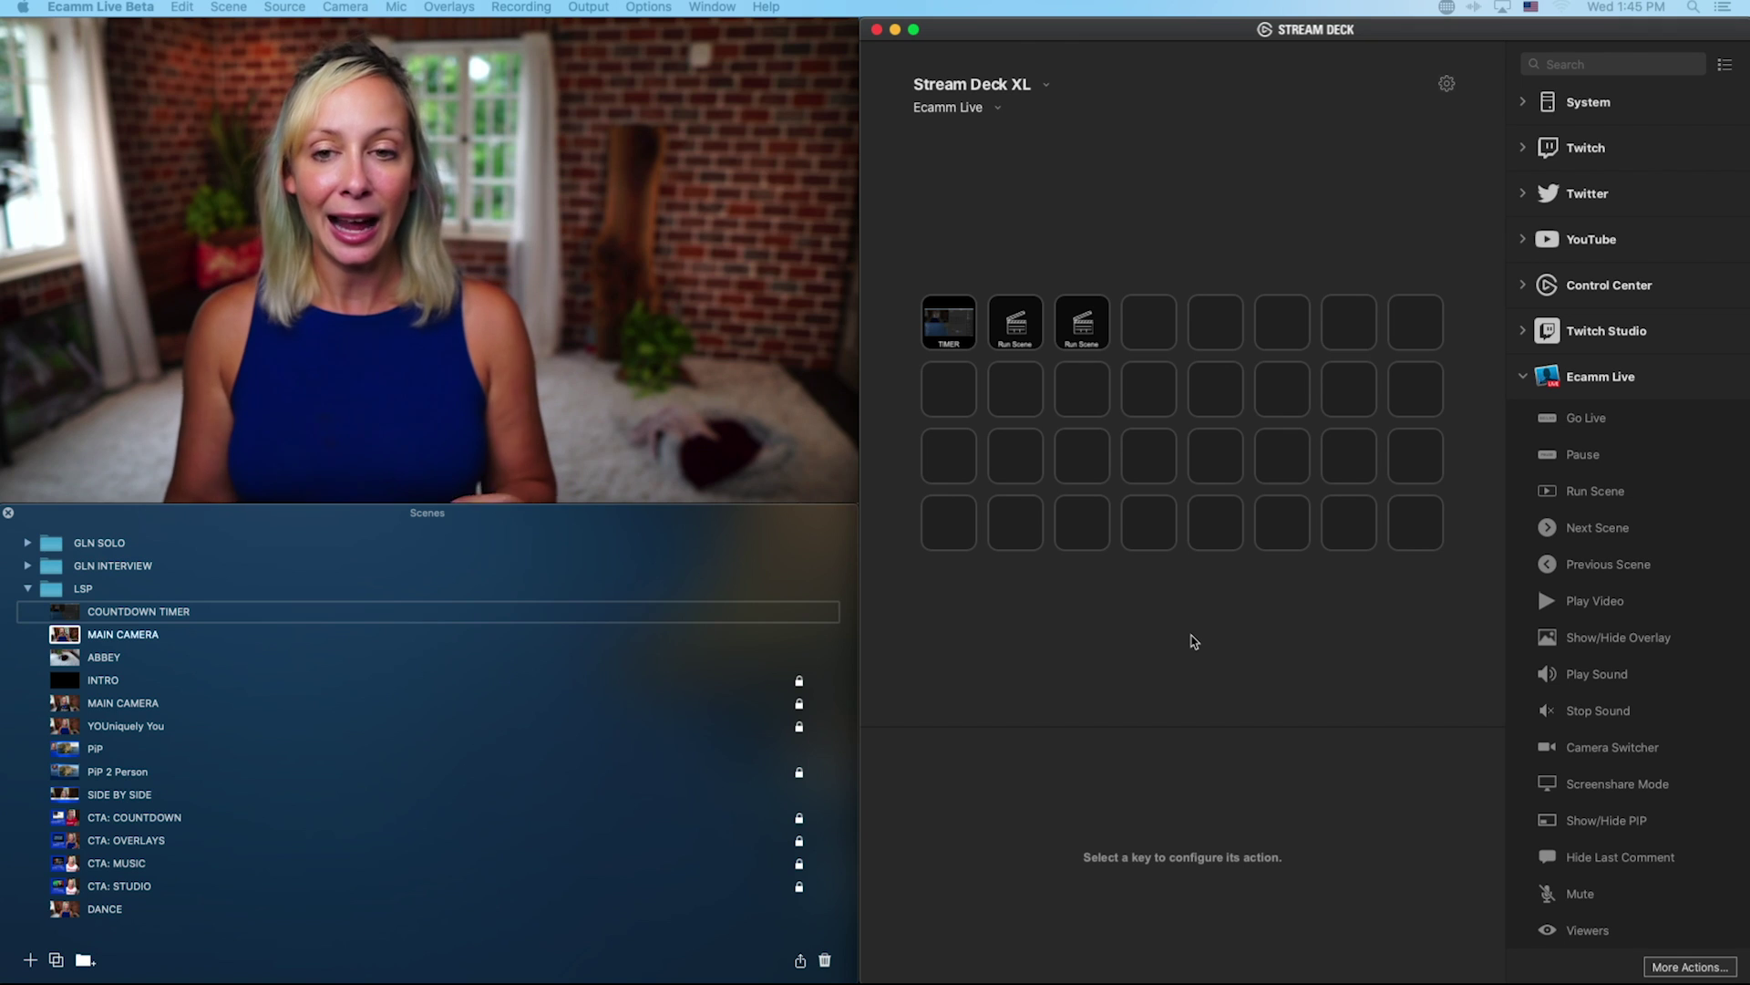
# Move the second Run Scene key to the start of the second row
pyautogui.moveTo(64, 617)
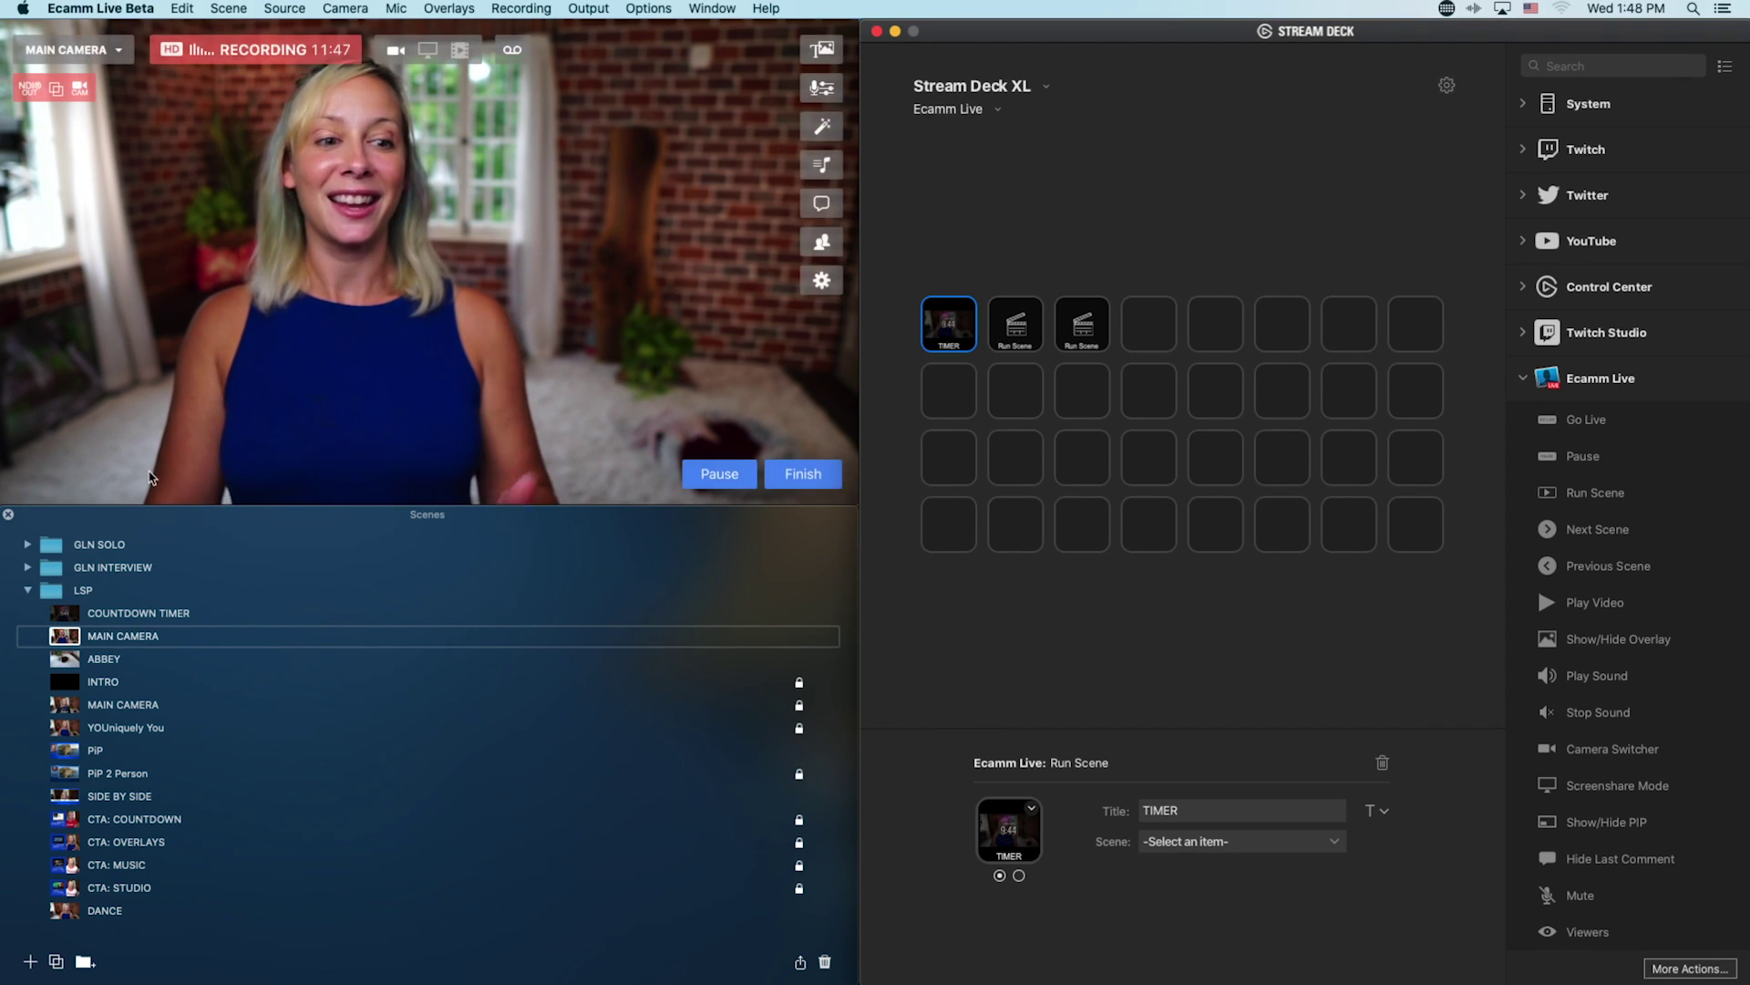
pyautogui.moveTo(64, 620)
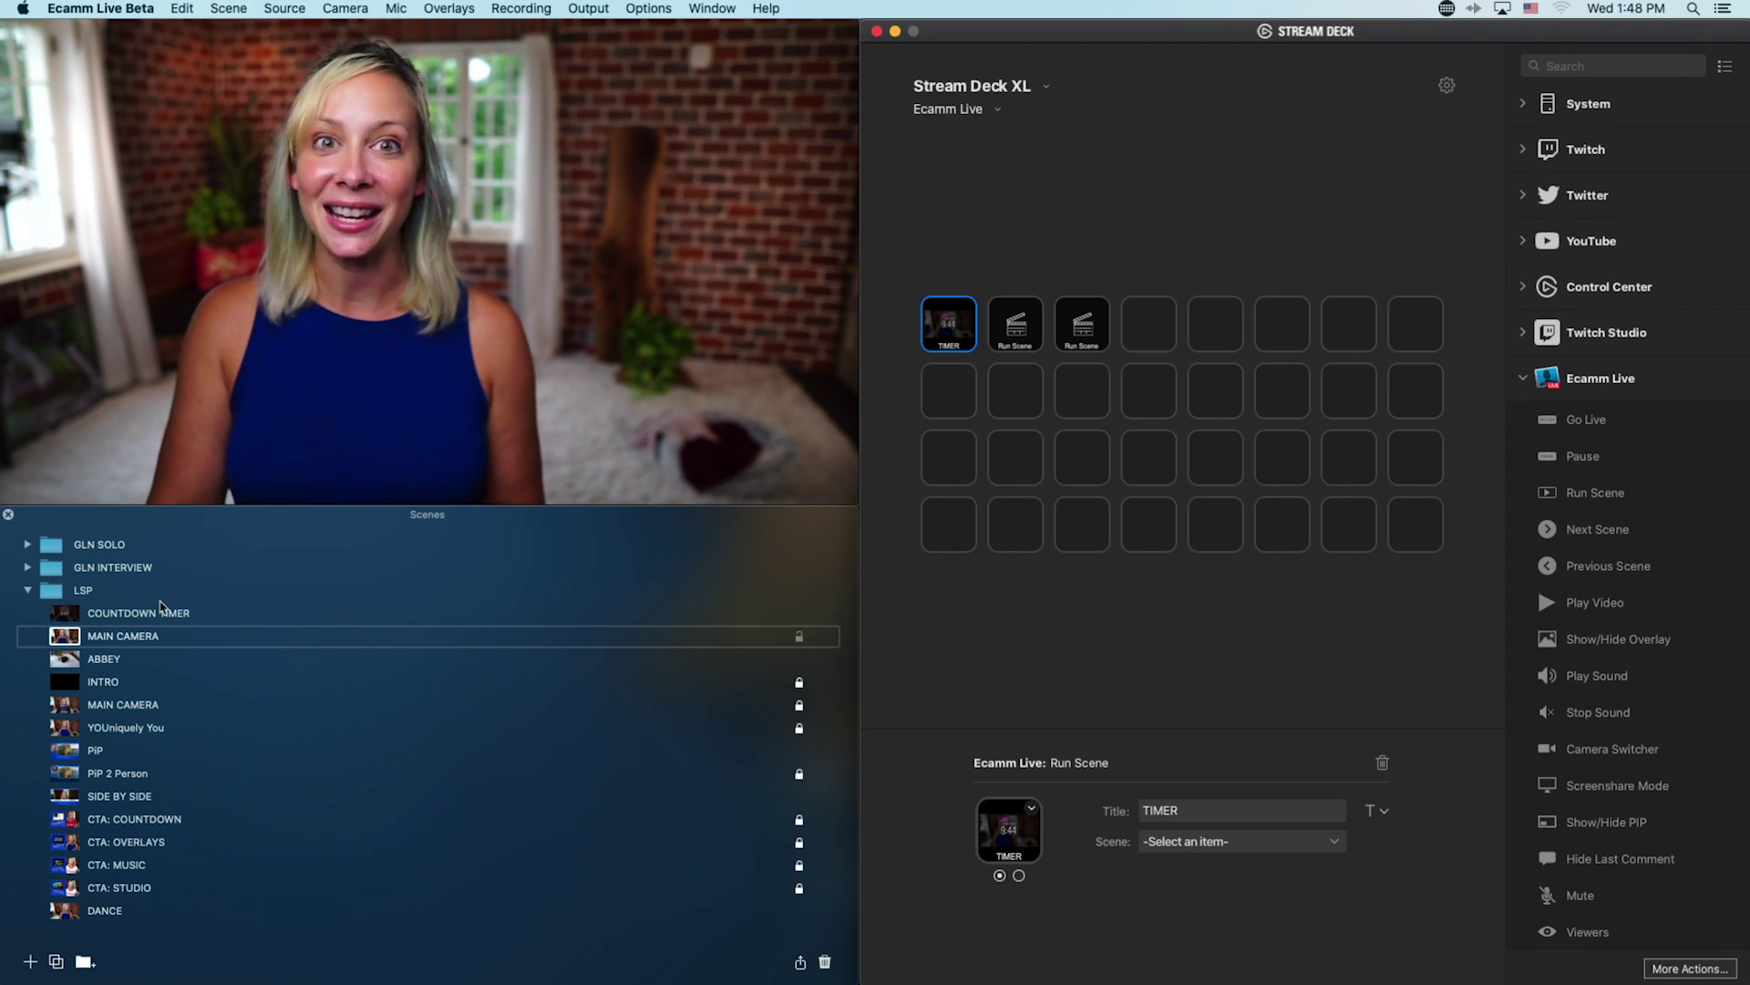
pyautogui.click(1028, 324)
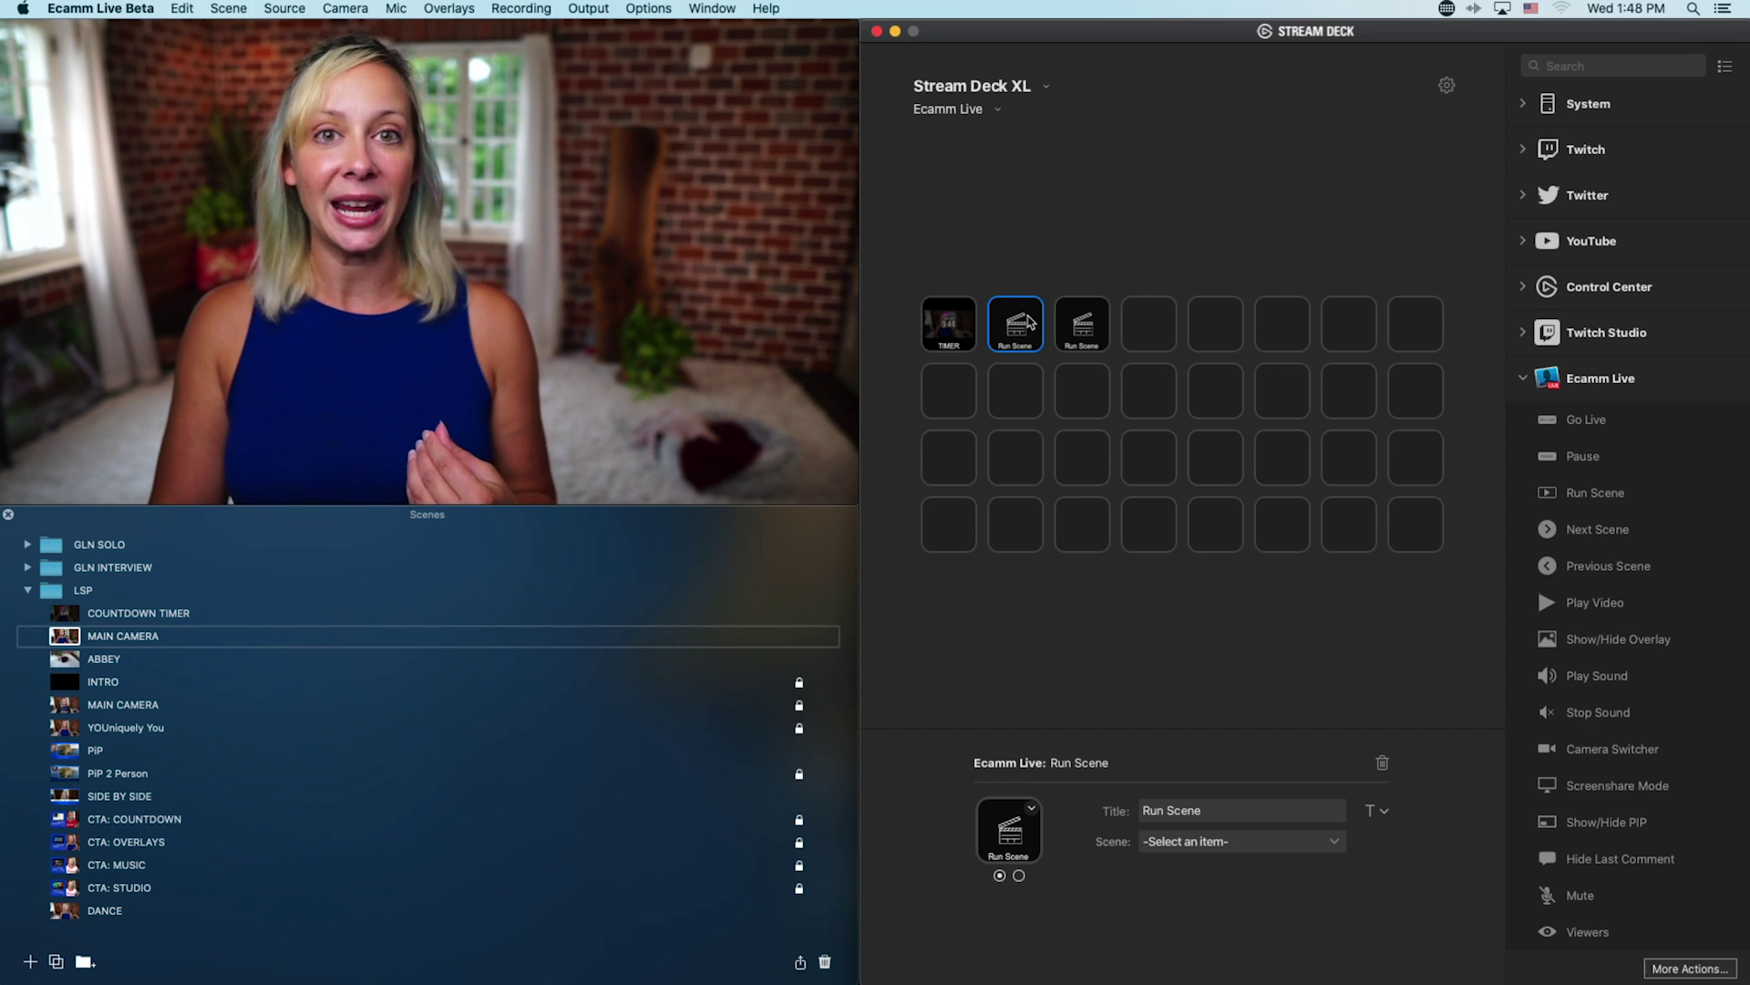
pyautogui.moveTo(1029, 321); pyautogui.dragTo(948, 392)
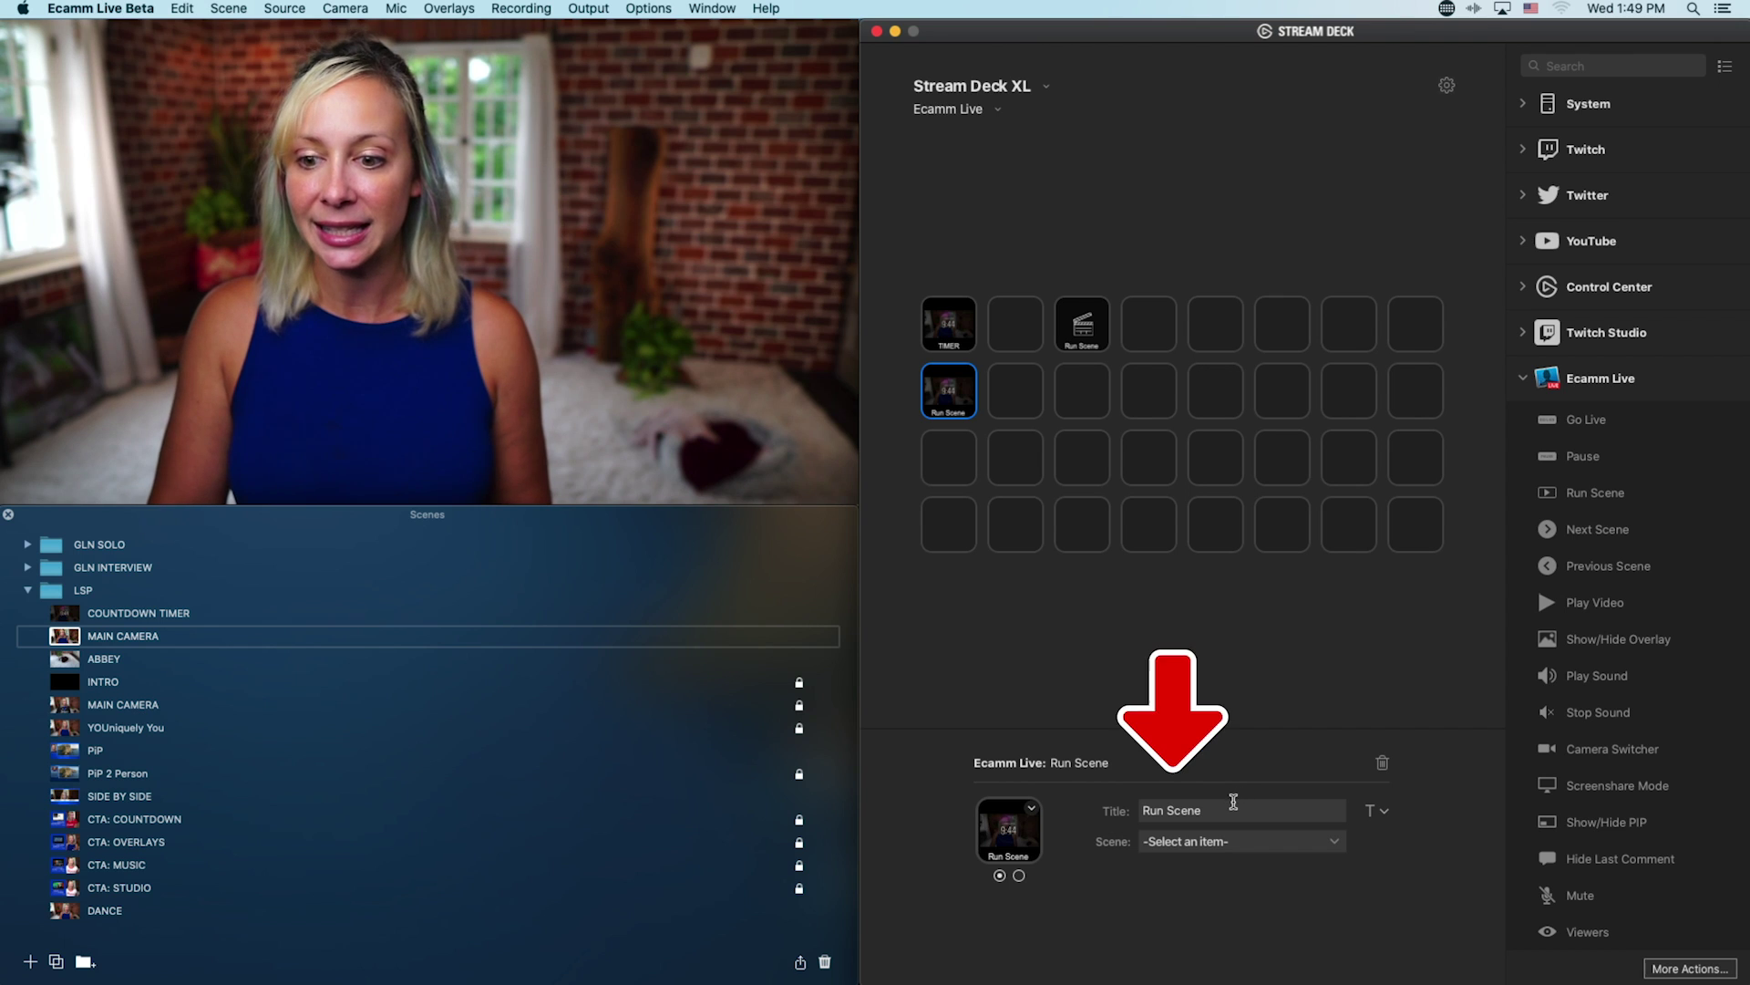
# Title the key MAIN CAM and assign it the MAIN CAMERA scene
pyautogui.tripleClick(1171, 810)
pyautogui.write('MAIN CAM')
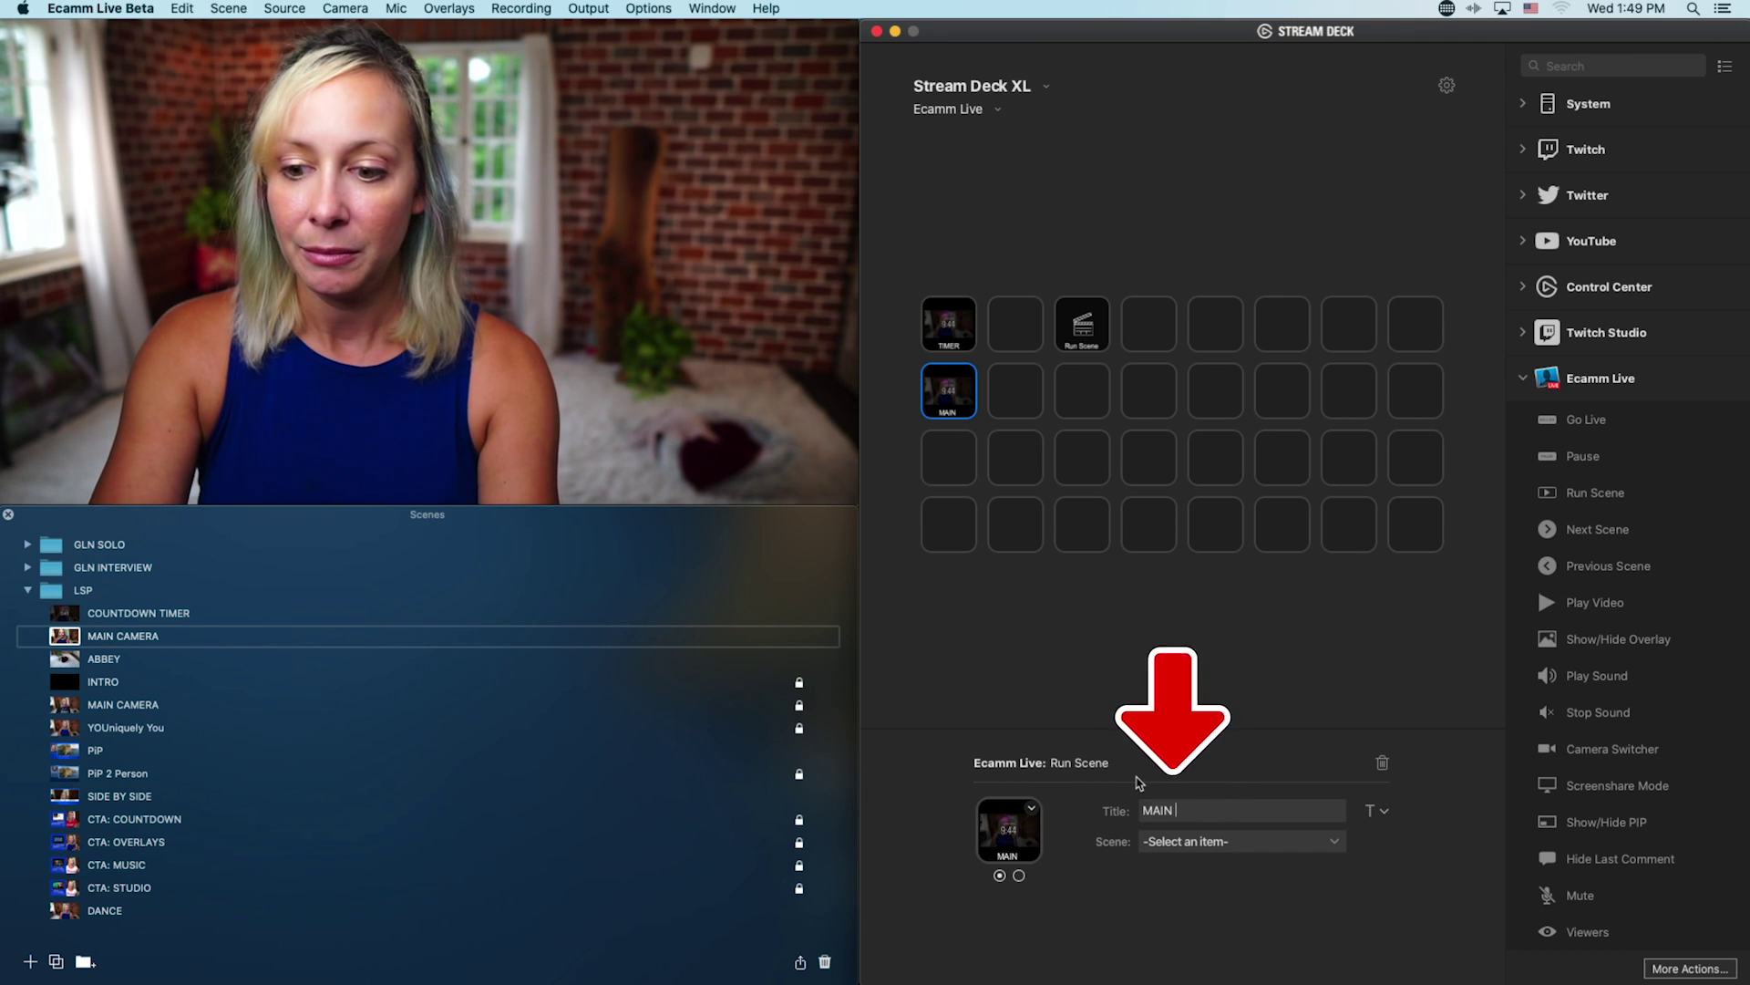
pyautogui.click(1195, 841)
pyautogui.scroll(-5, 1194, 715)
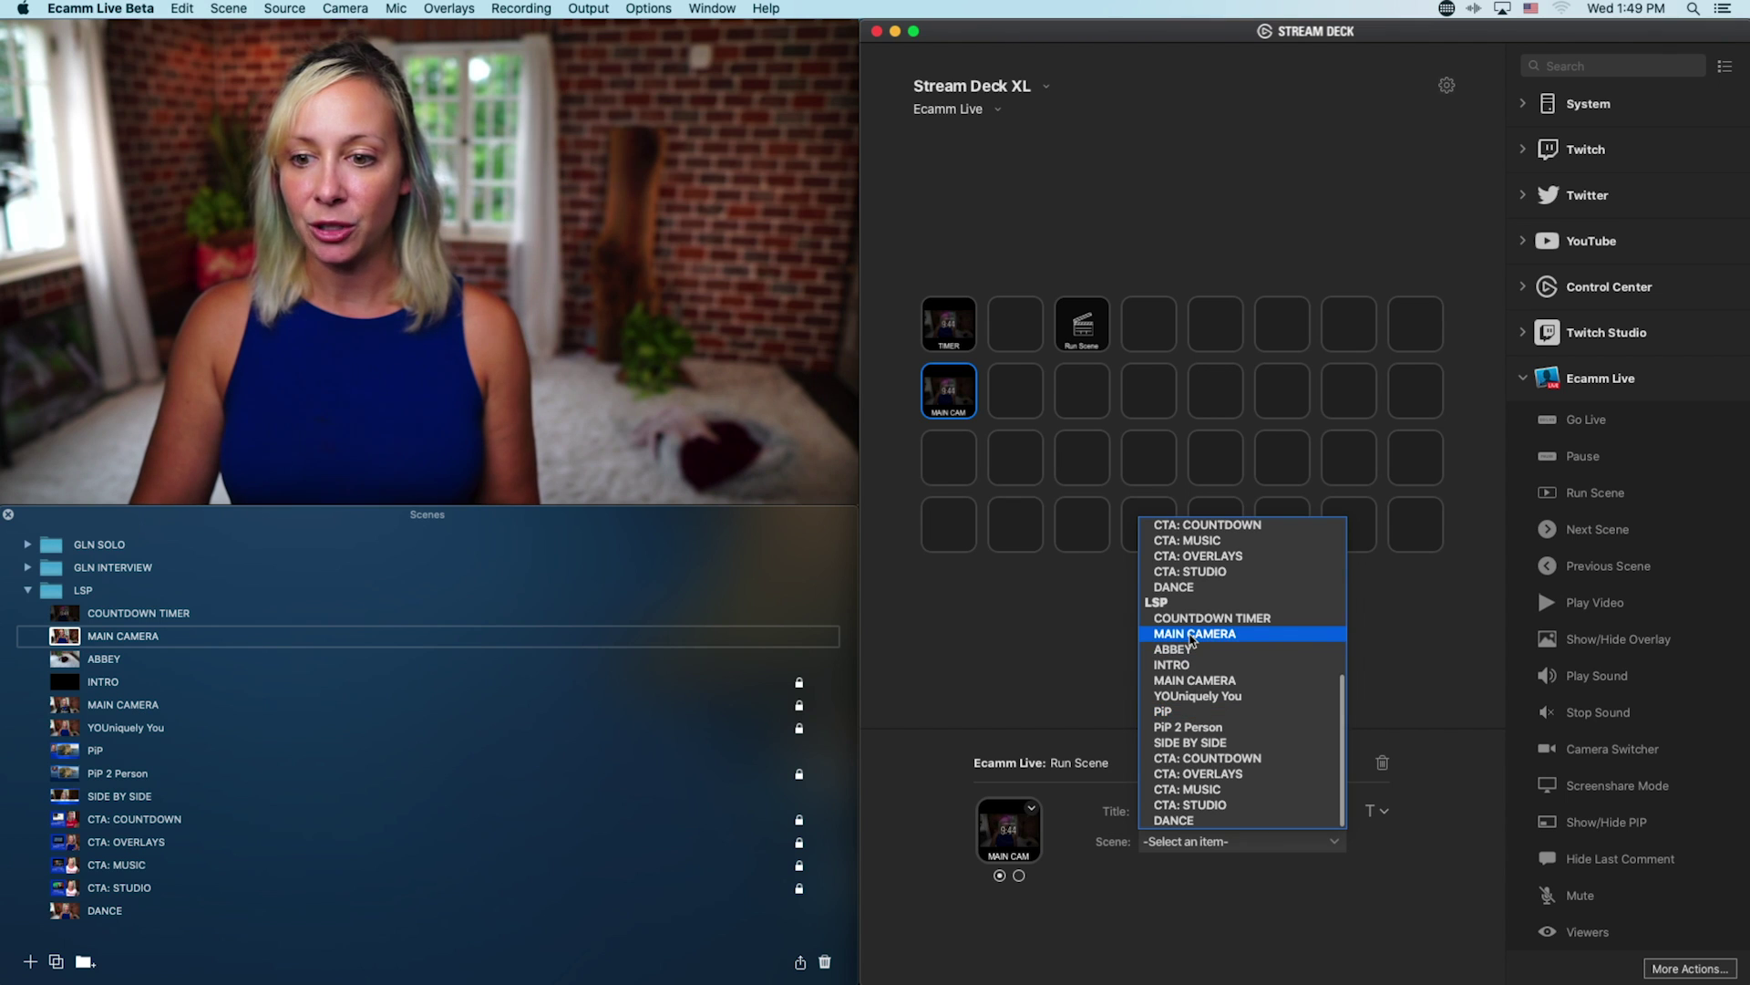
pyautogui.click(1191, 636)
pyautogui.click(1147, 670)
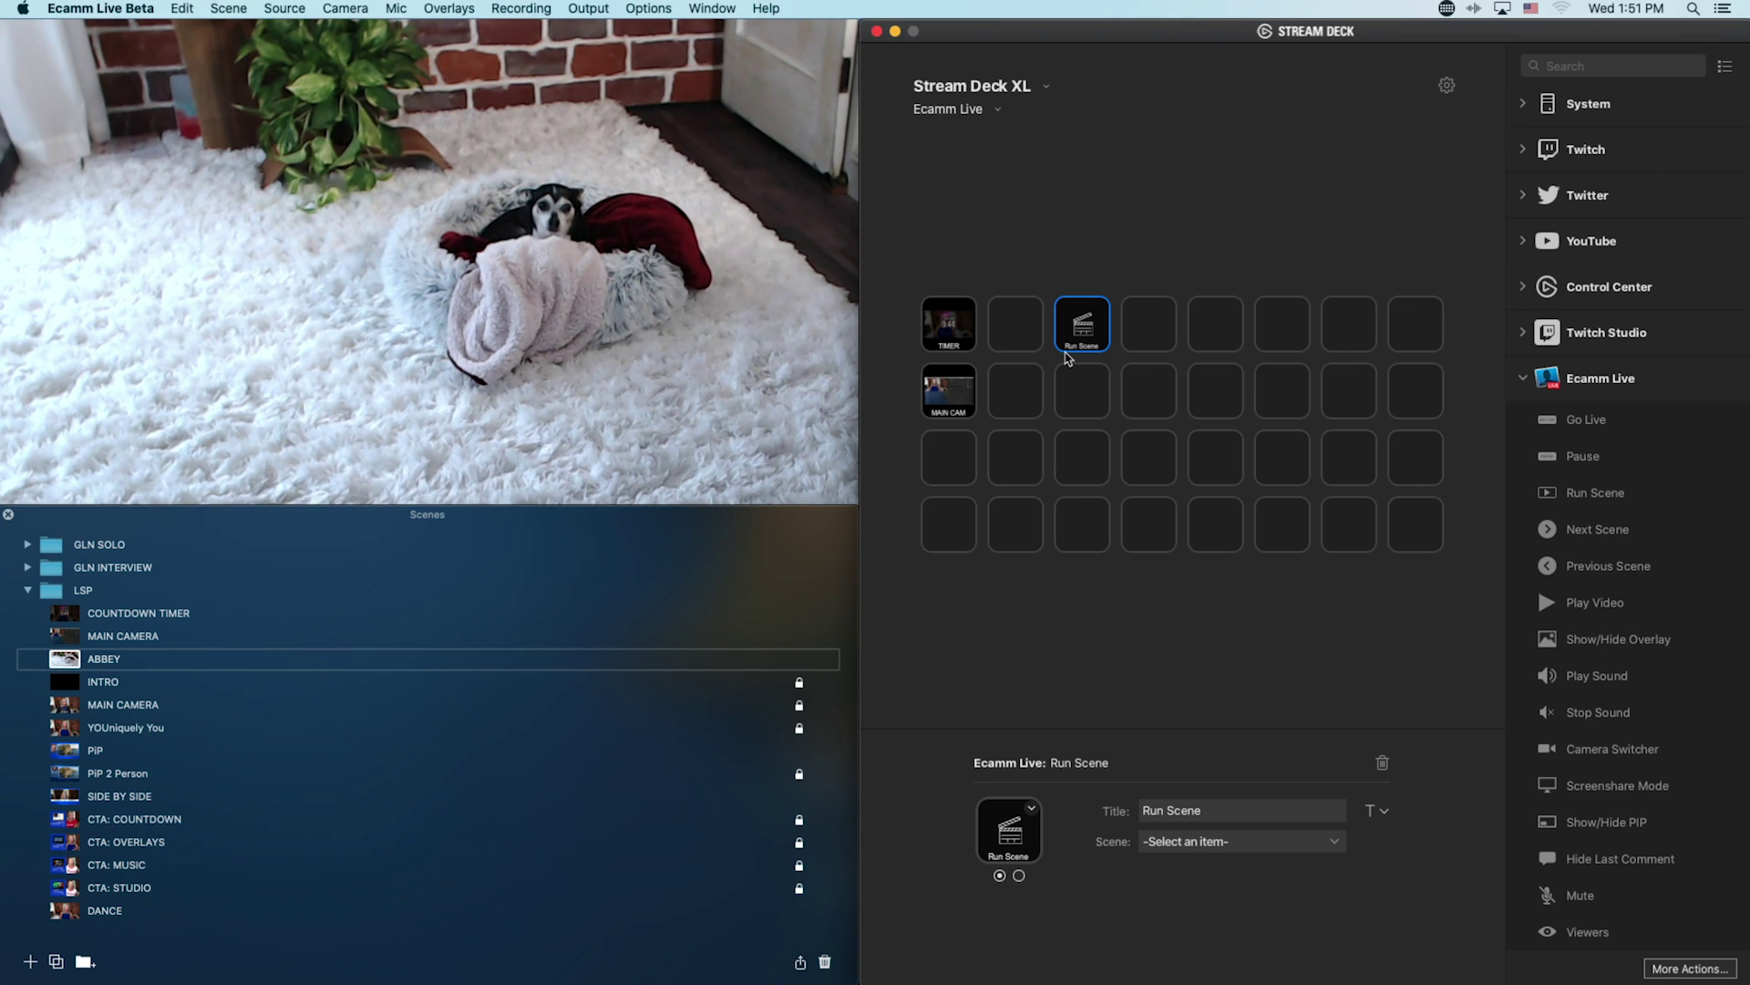
# Make row 3, column 1 an ABBEY key running the ABBEY scene, then restore MAIN CAMERA live
pyautogui.moveTo(1080, 337); pyautogui.dragTo(950, 459)
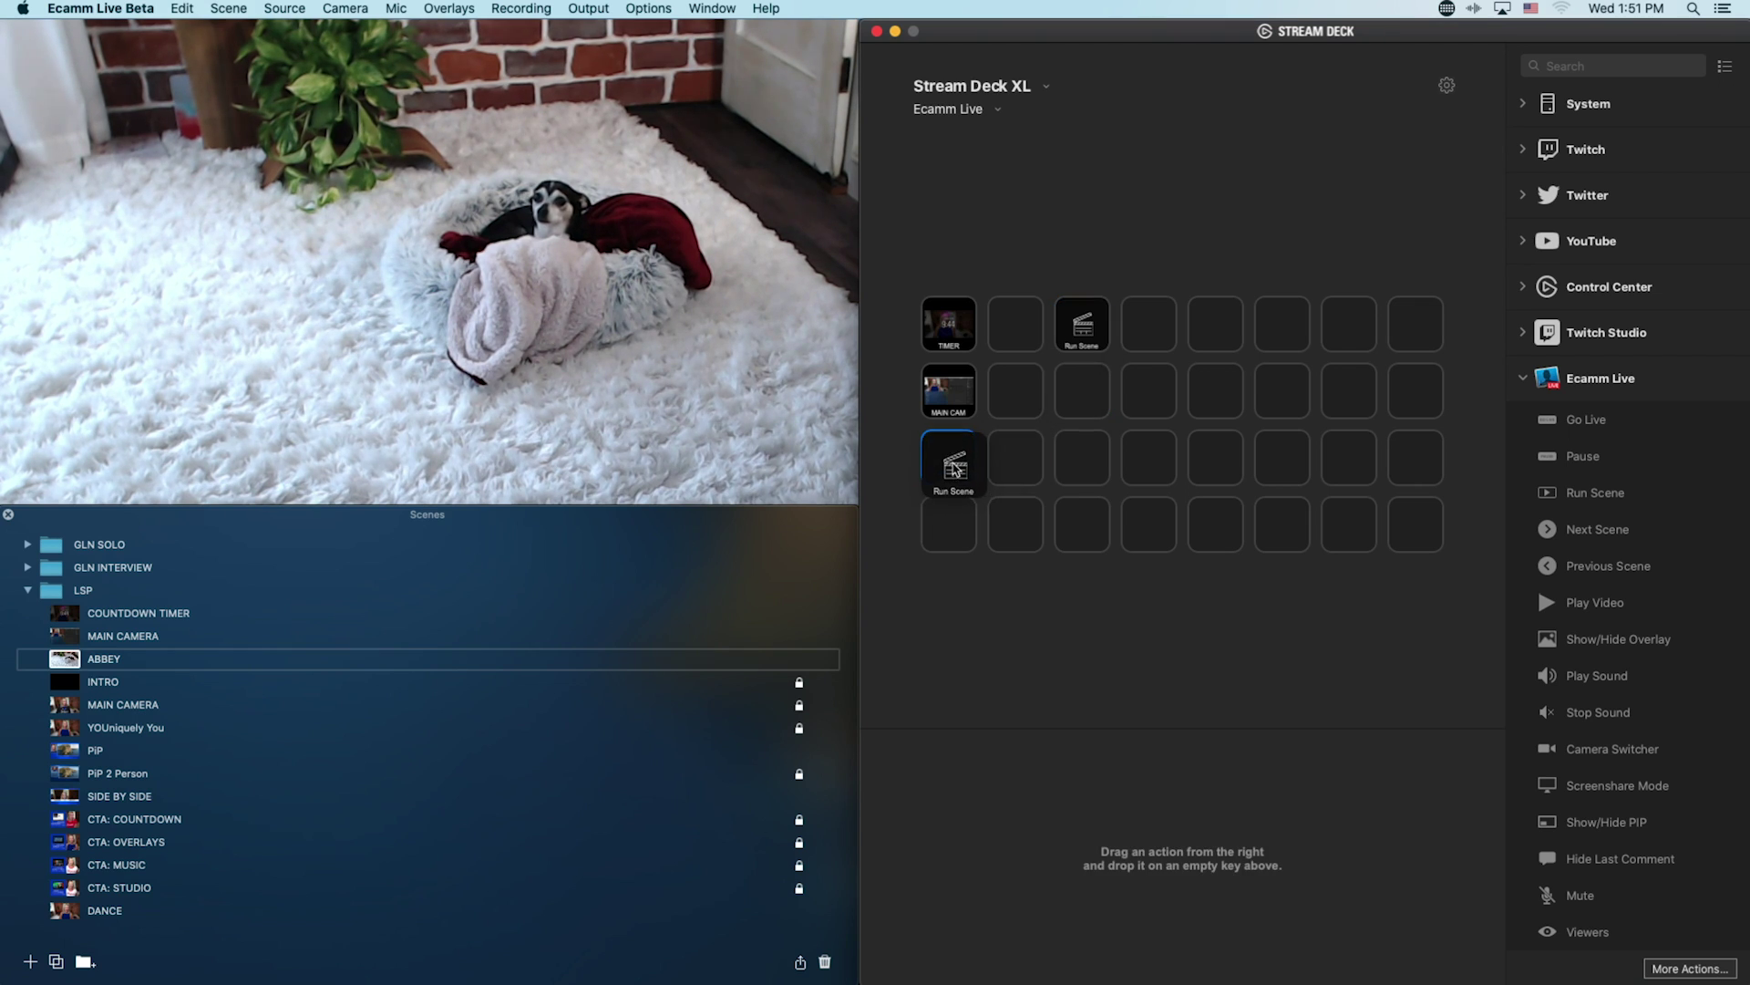
pyautogui.click(1176, 810)
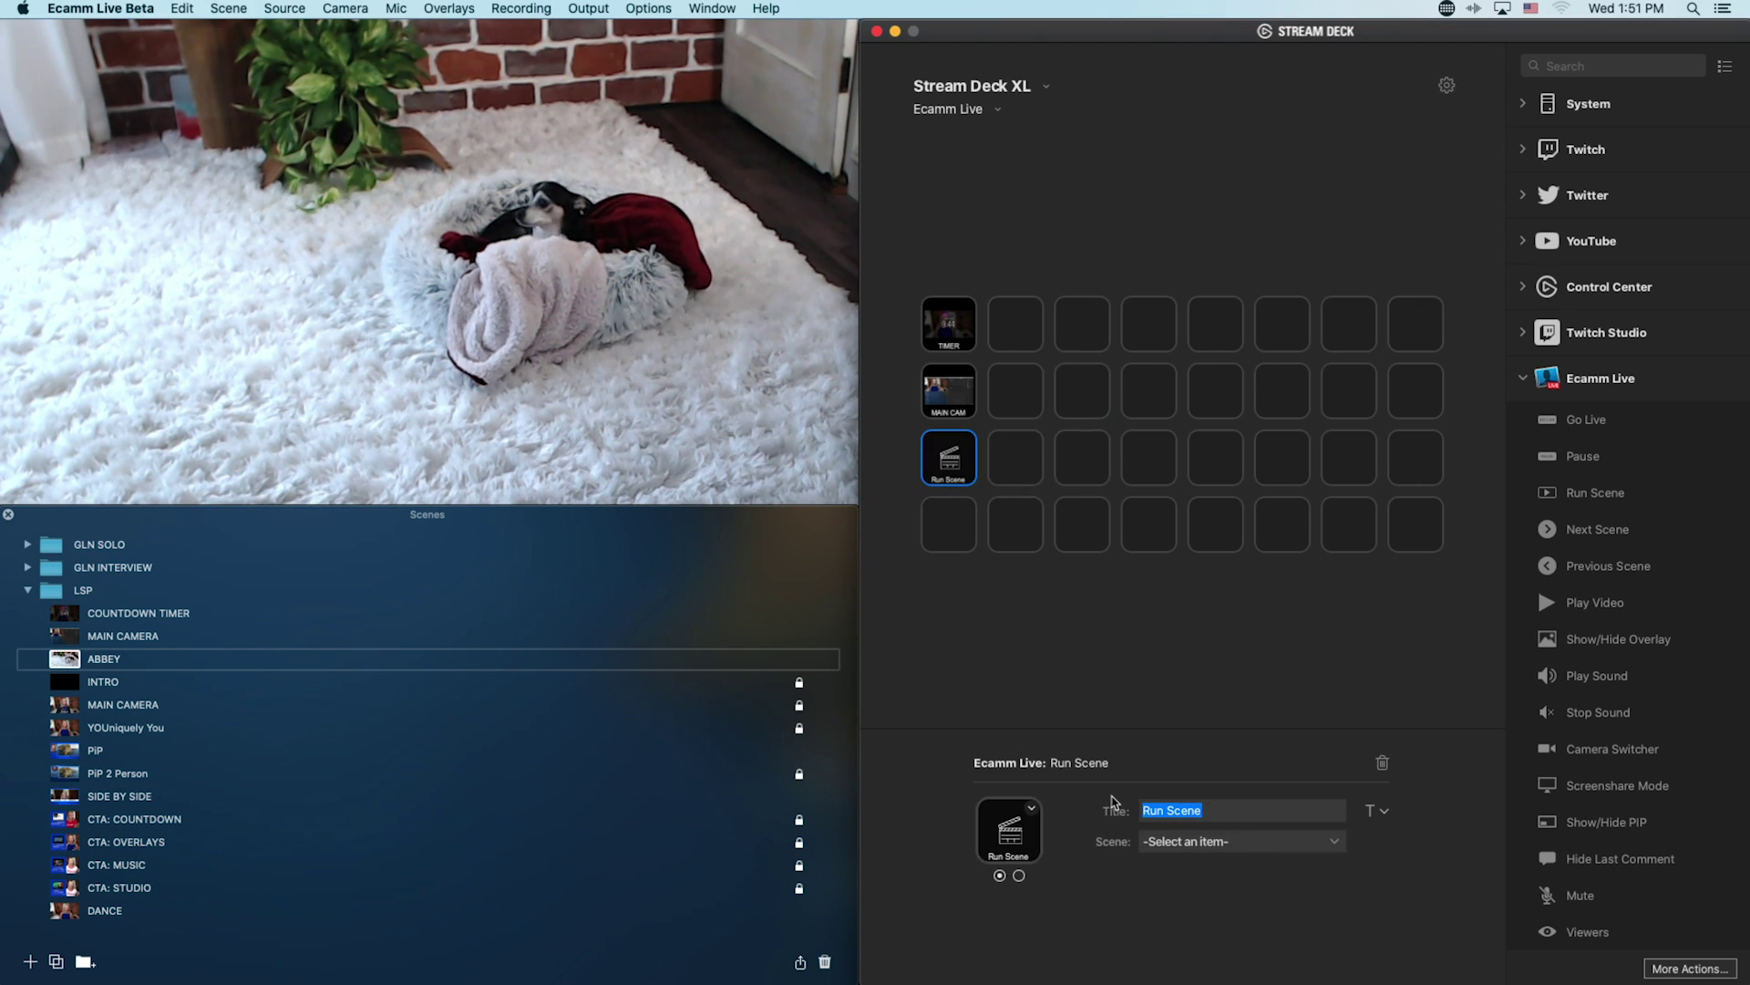
pyautogui.write('A')
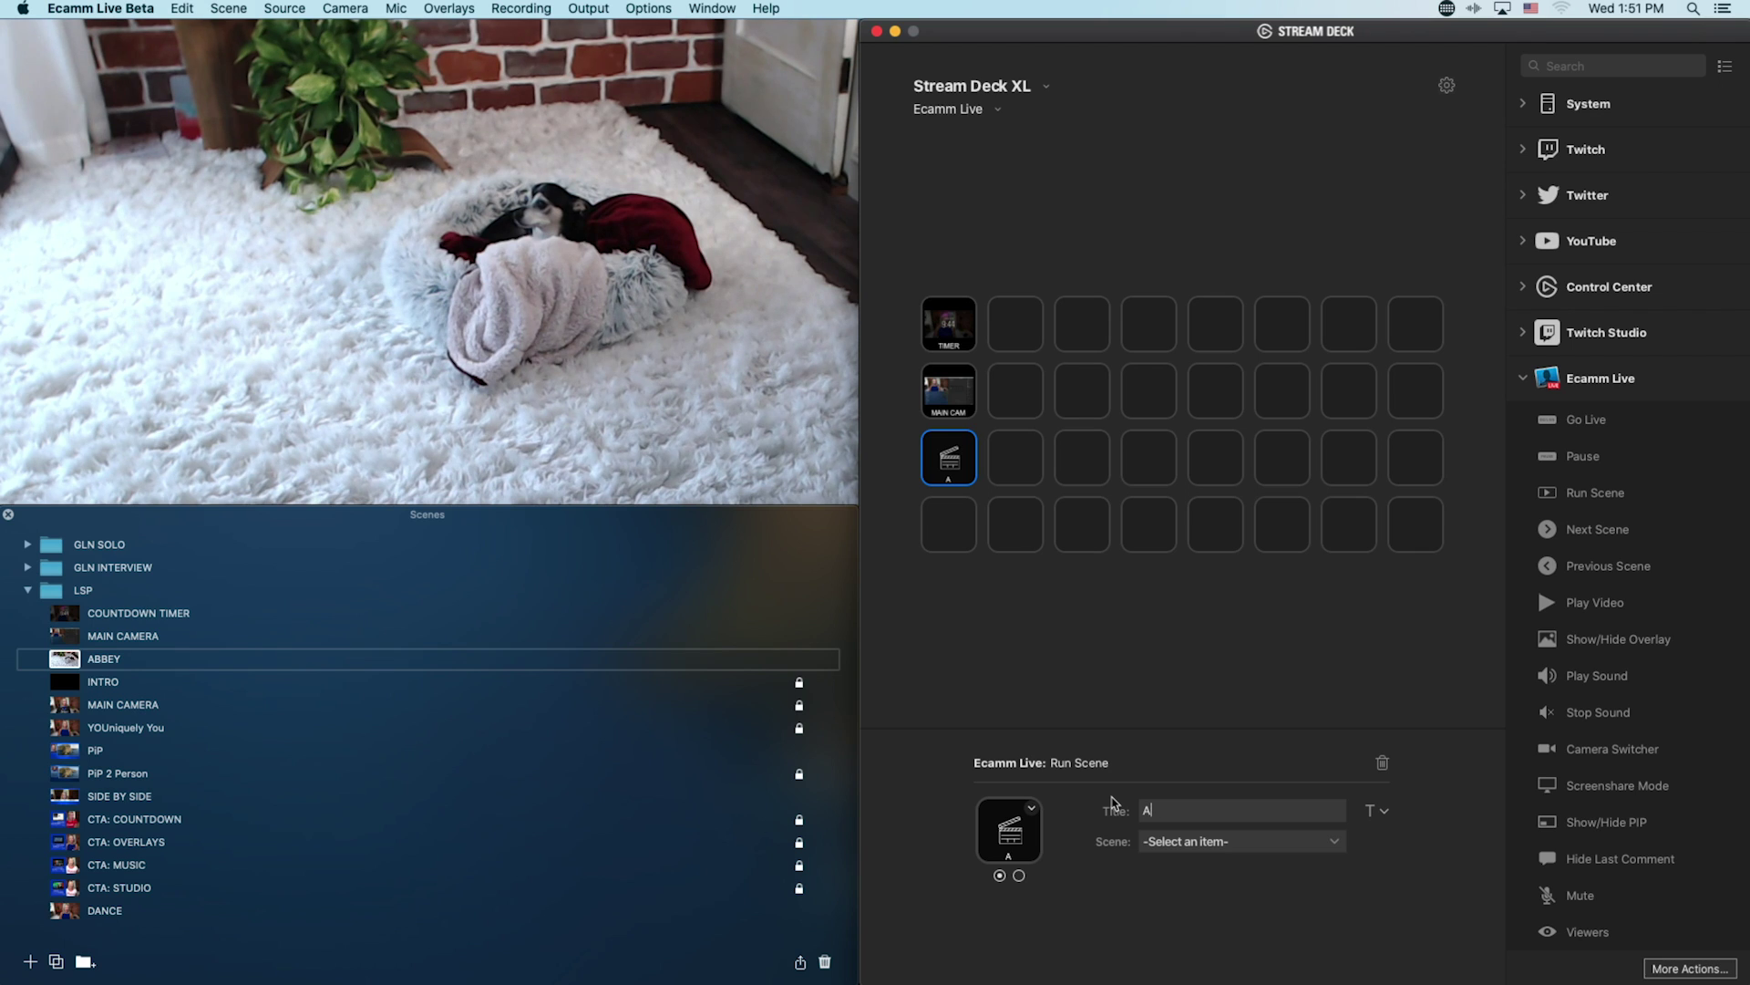
pyautogui.write('BBEY')
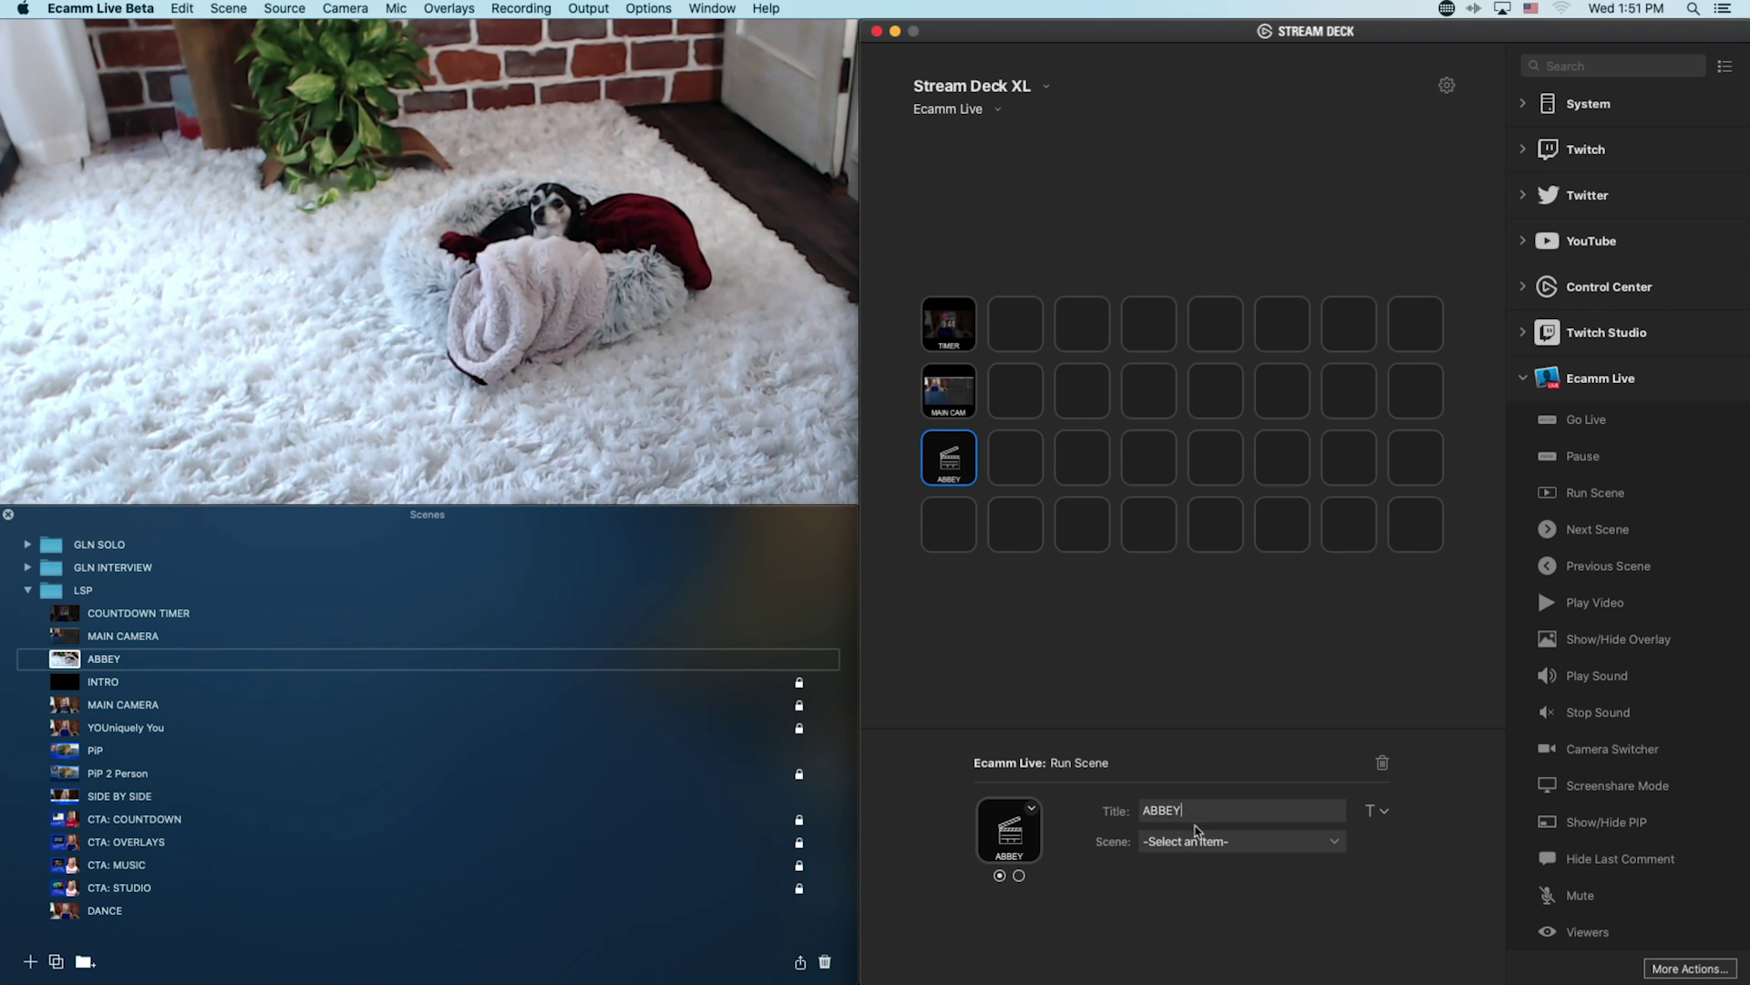
pyautogui.click(1199, 840)
pyautogui.scroll(2, 1204, 702)
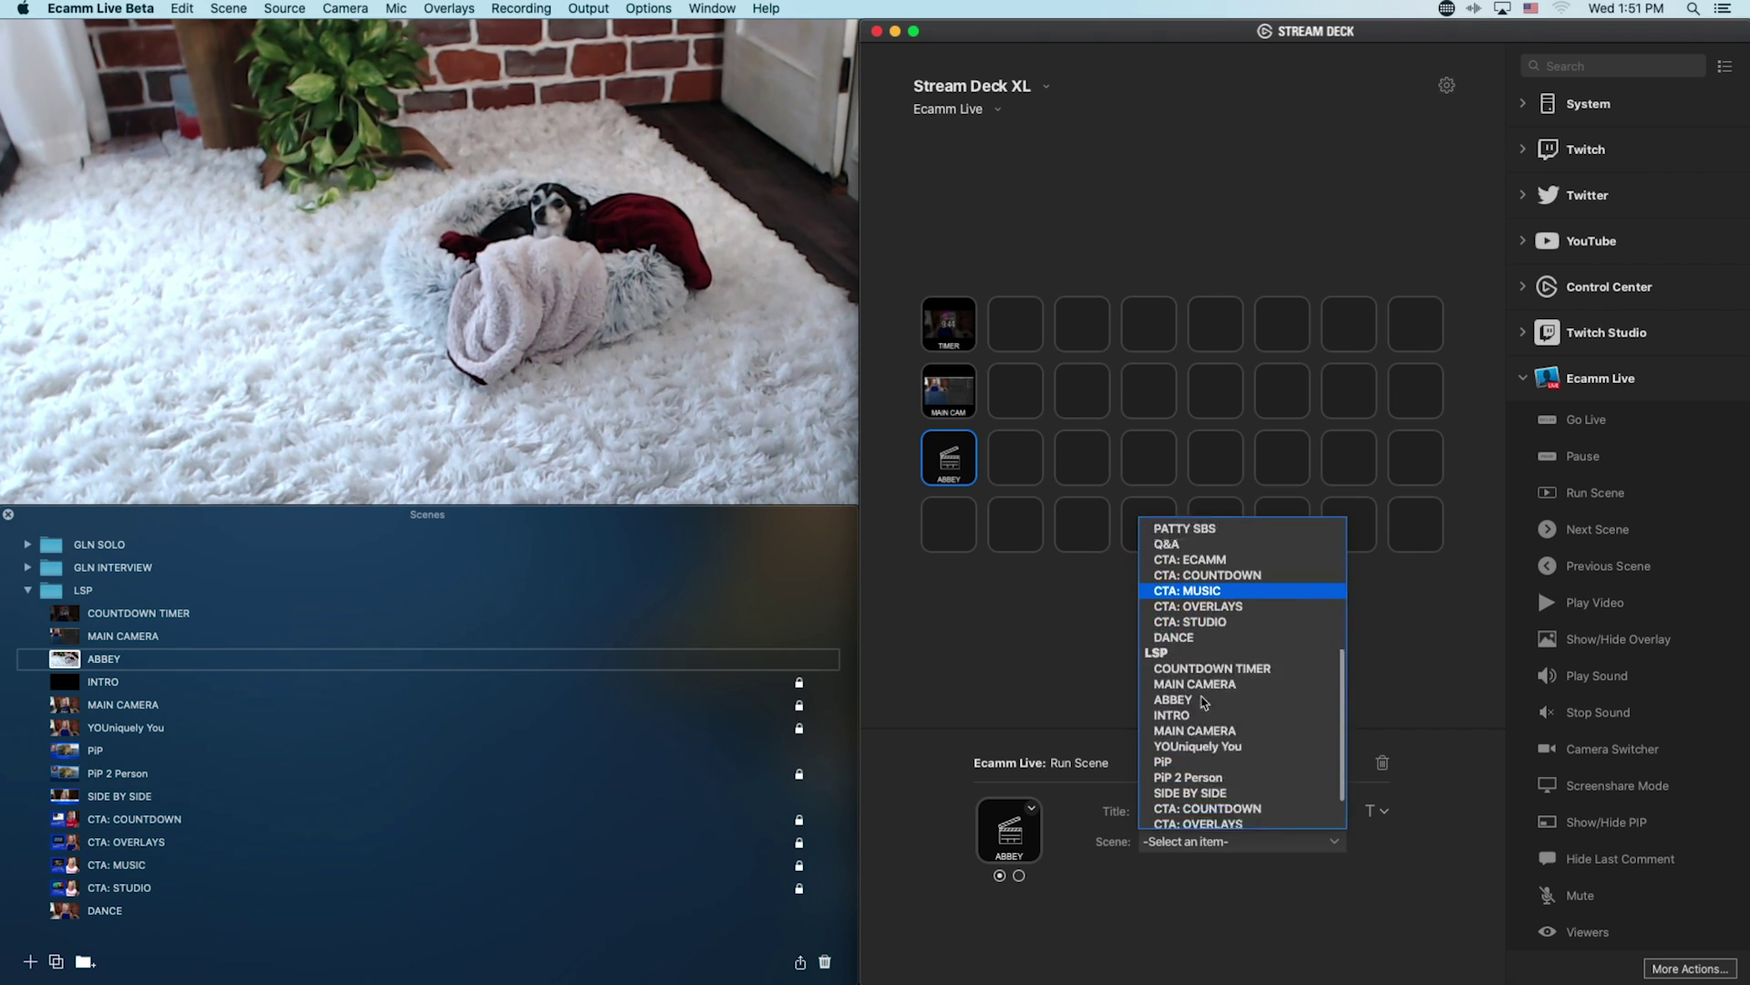
pyautogui.scroll(-2, 1203, 702)
pyautogui.click(1176, 656)
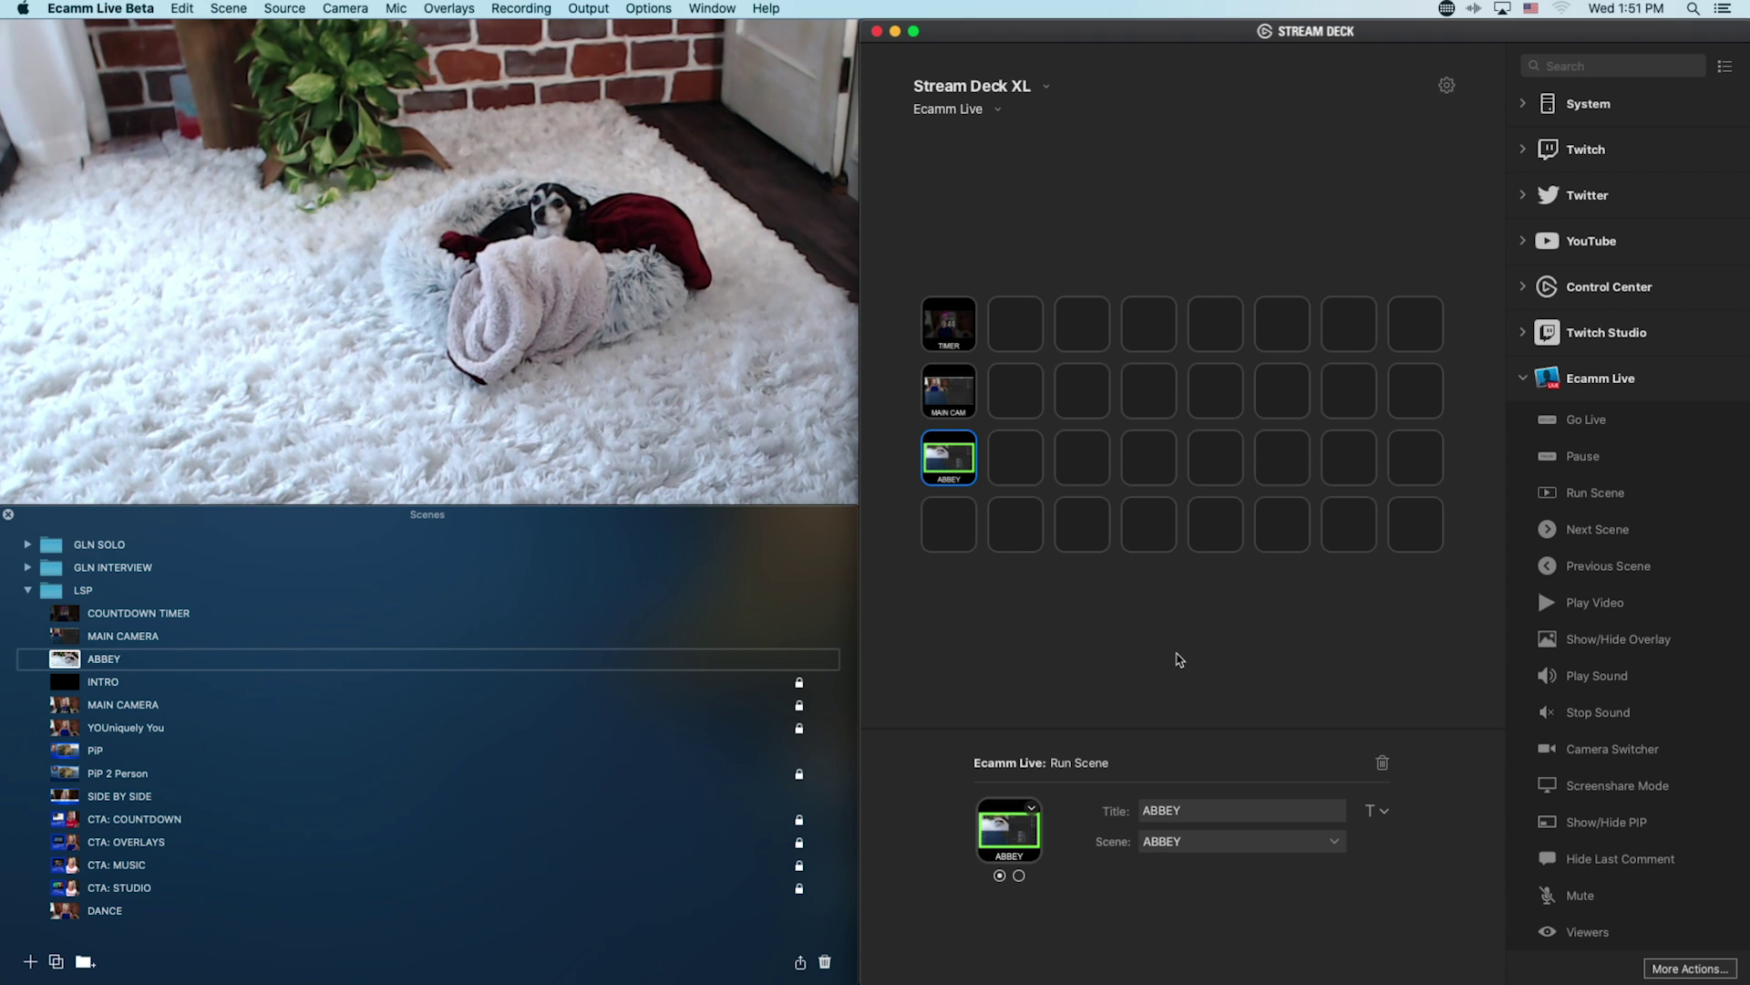
pyautogui.click(1178, 659)
pyautogui.click(64, 639)
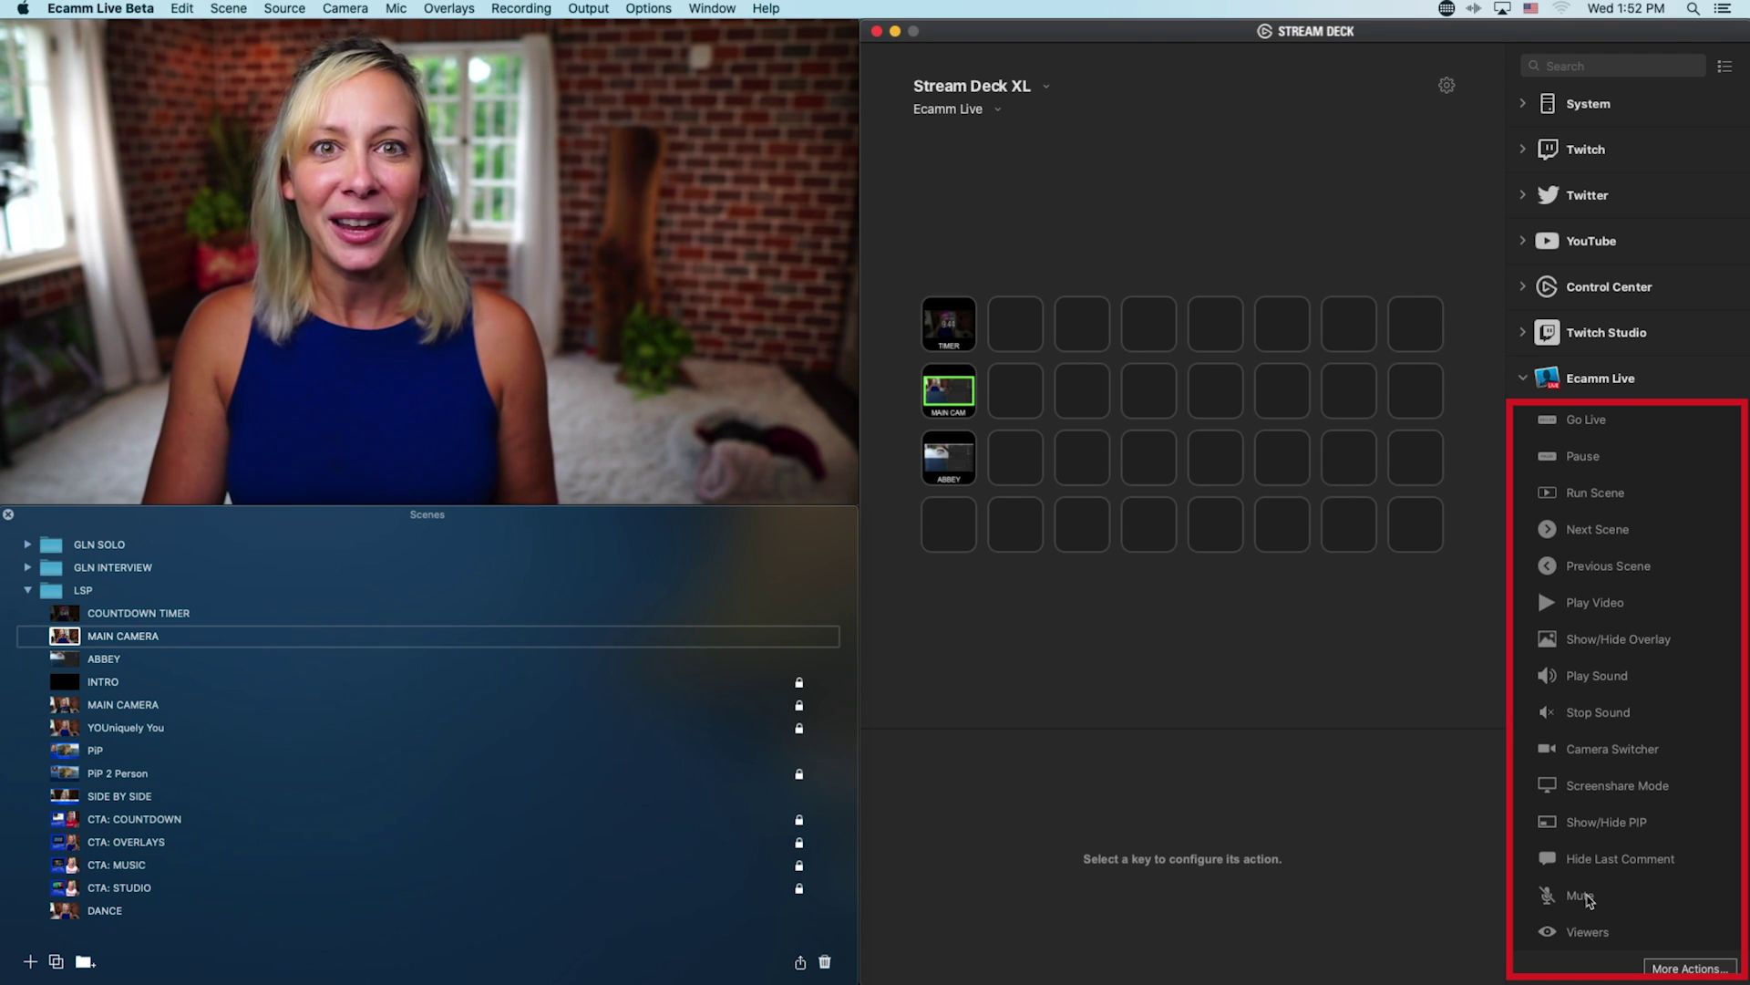
# Place Ecamm Live's Mute action on the bottom-left key
pyautogui.moveTo(1587, 900); pyautogui.dragTo(955, 534)
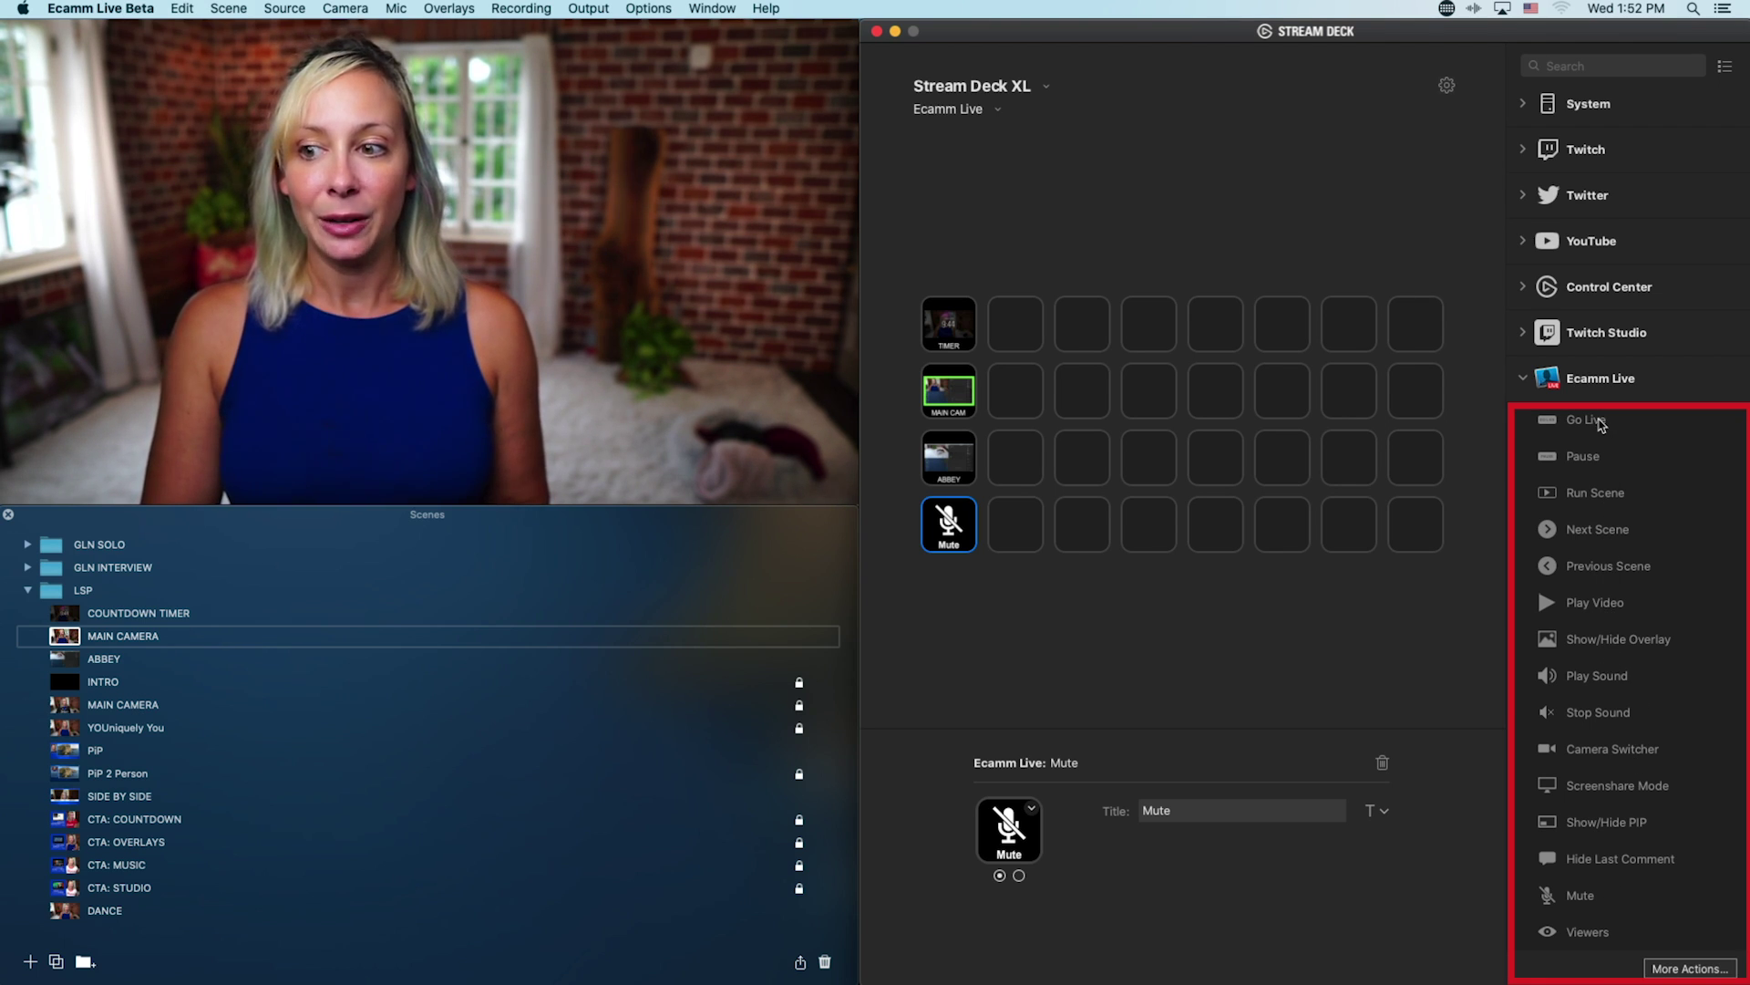
# Place the Go Live action on the top-right key, where it shows Finish
pyautogui.moveTo(1598, 423); pyautogui.dragTo(1439, 341)
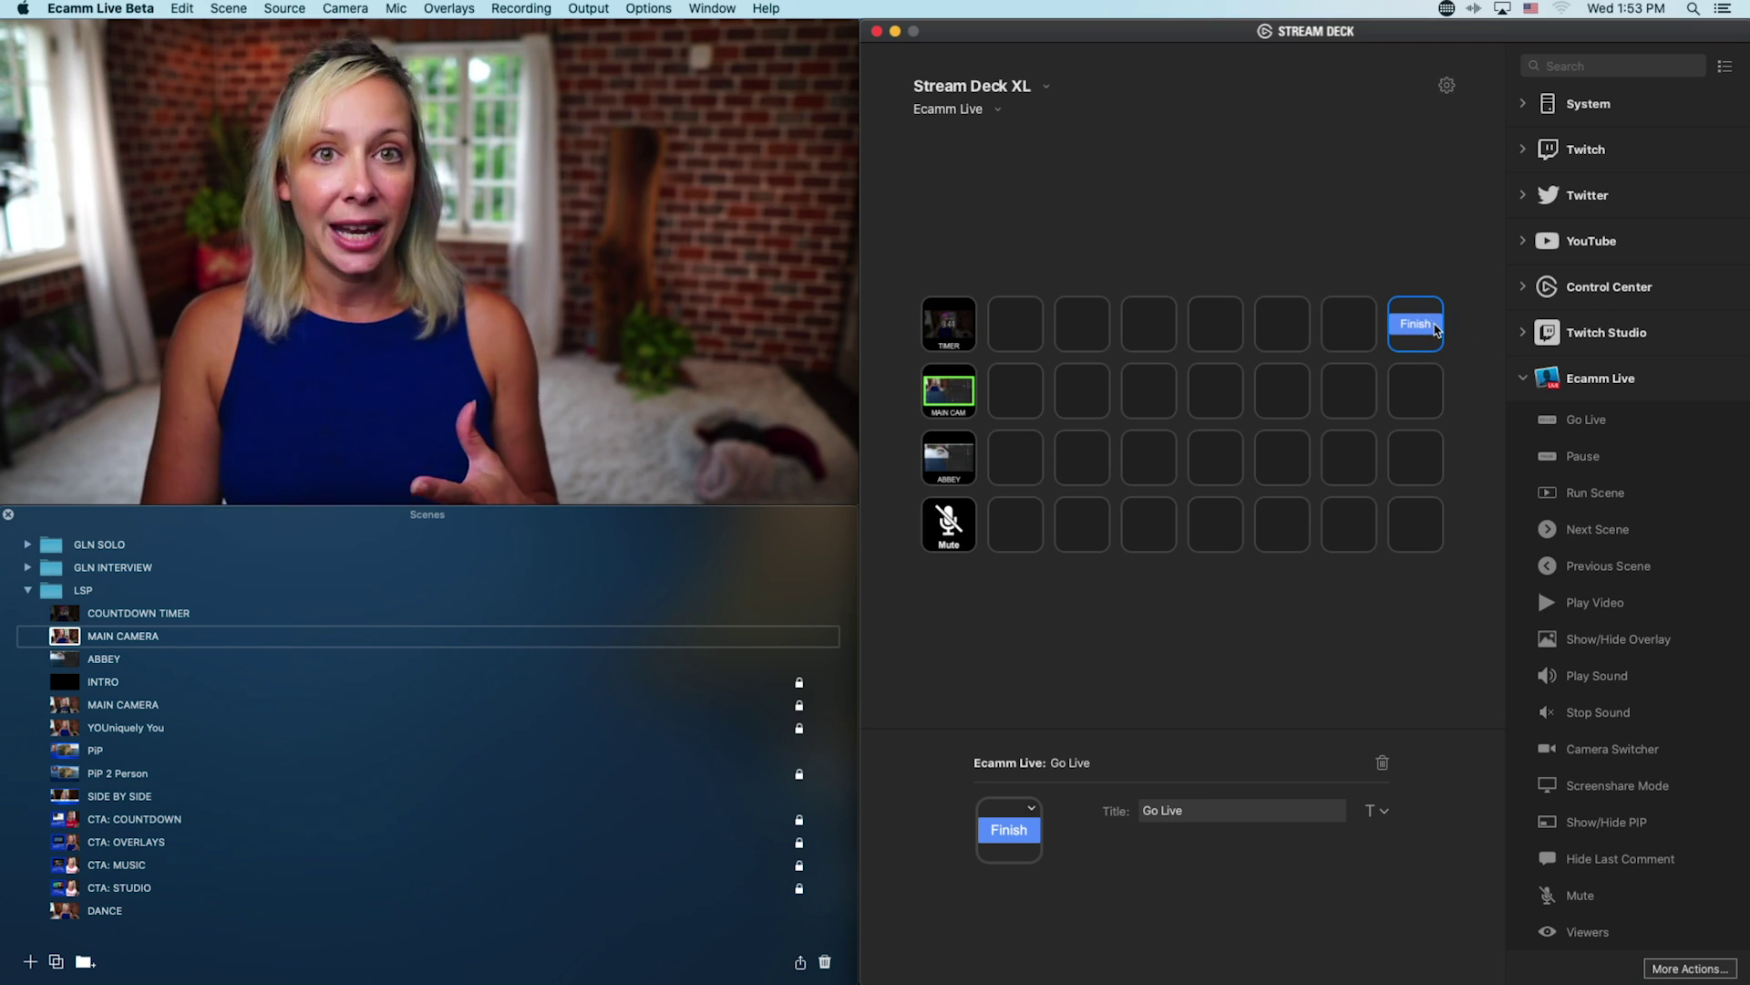
pyautogui.moveTo(627, 326)
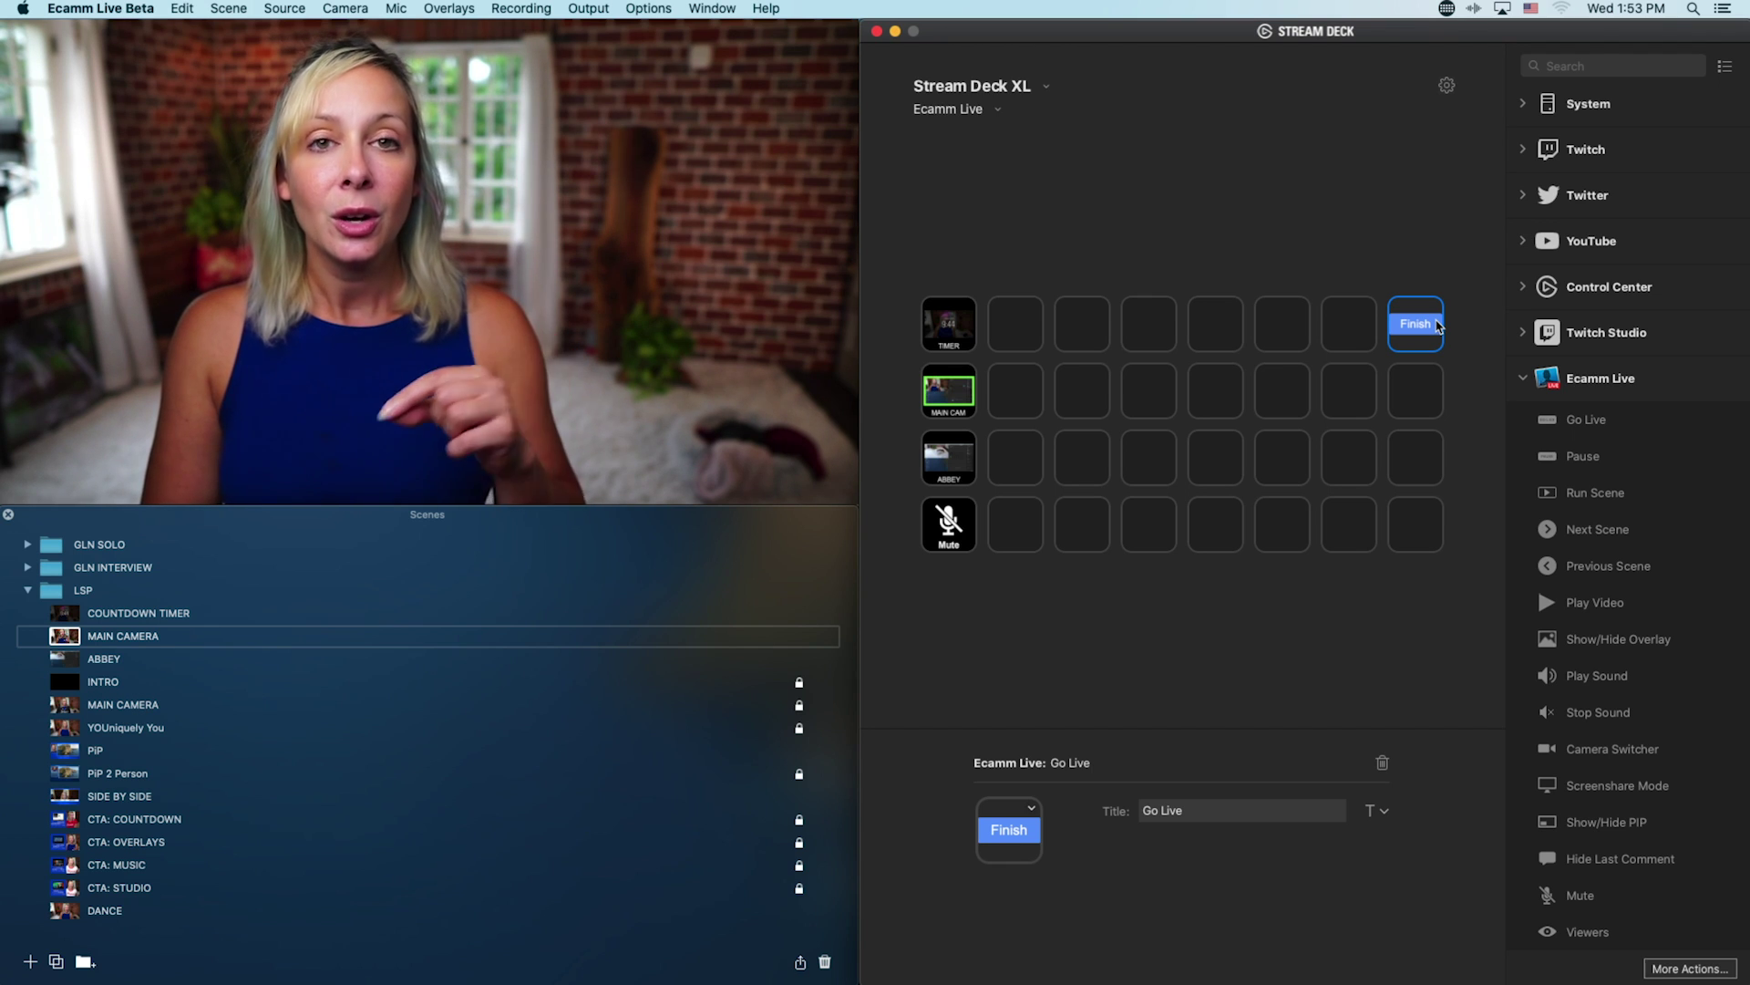
pyautogui.moveTo(629, 447)
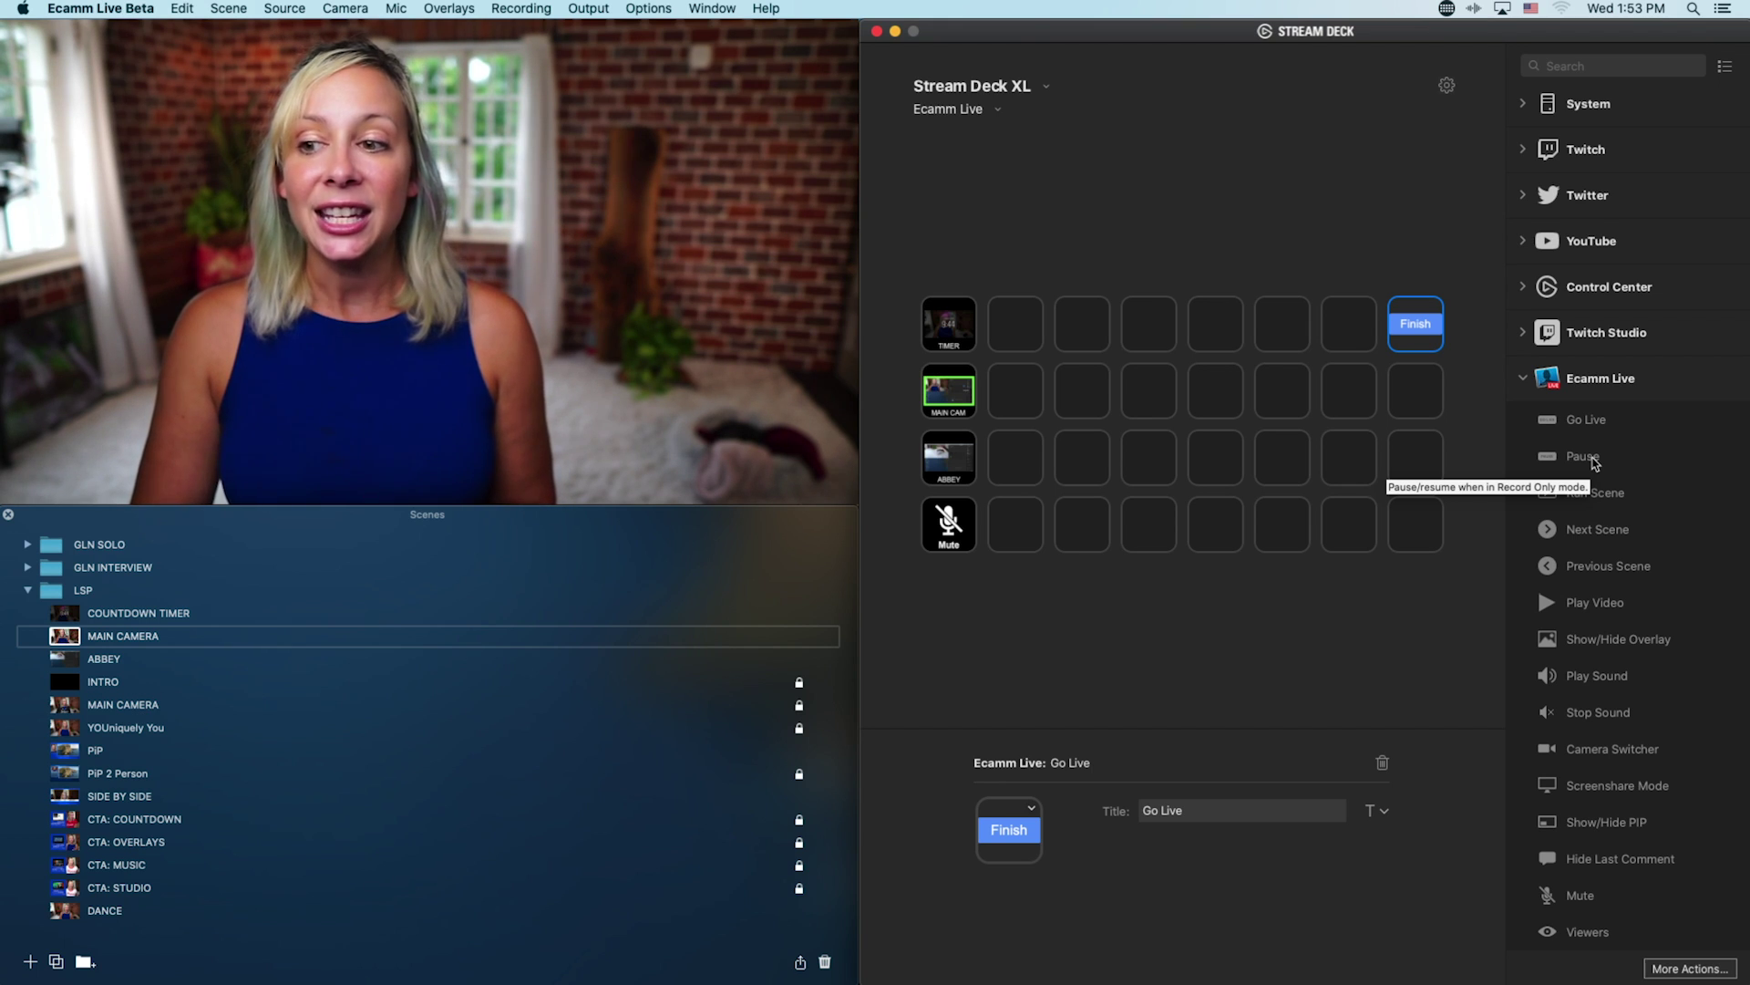
# Put the Pause action at row 2, column 8, below the Finish key
pyautogui.moveTo(1594, 462); pyautogui.dragTo(1412, 410)
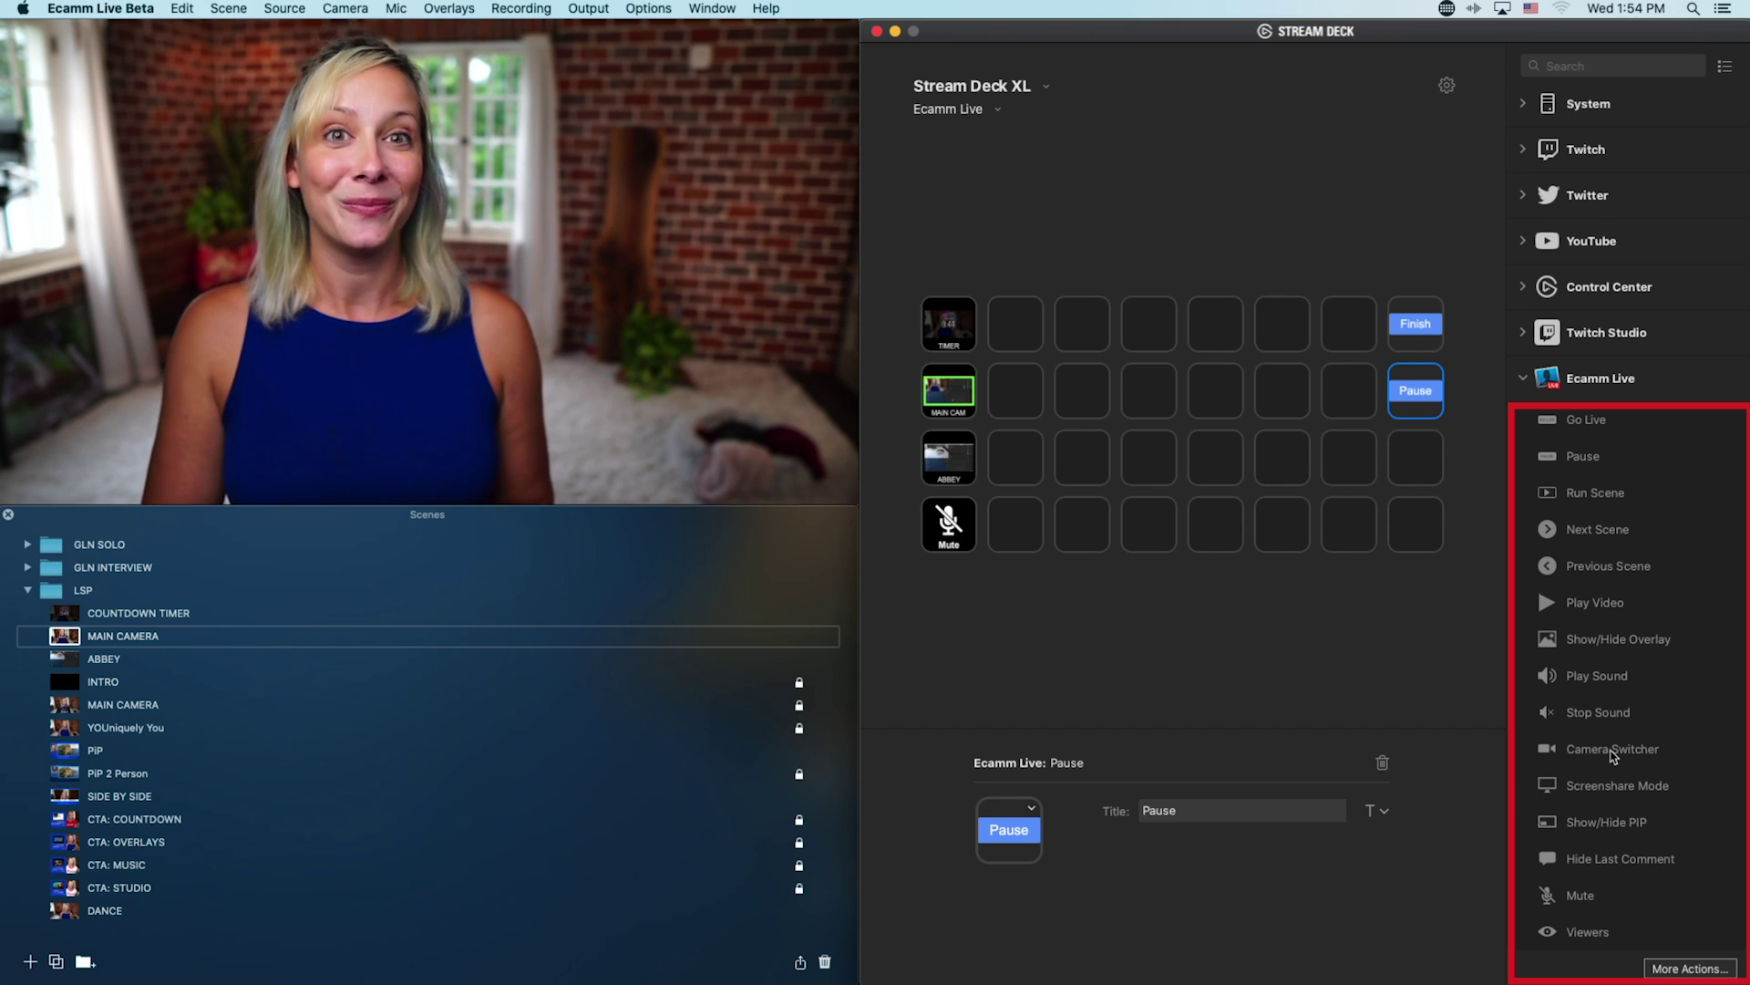
# Place a Camera Switcher key in the bottom row, set to HD Pro Webcam C920 with camera mode on
pyautogui.moveTo(1612, 755); pyautogui.dragTo(1225, 537)
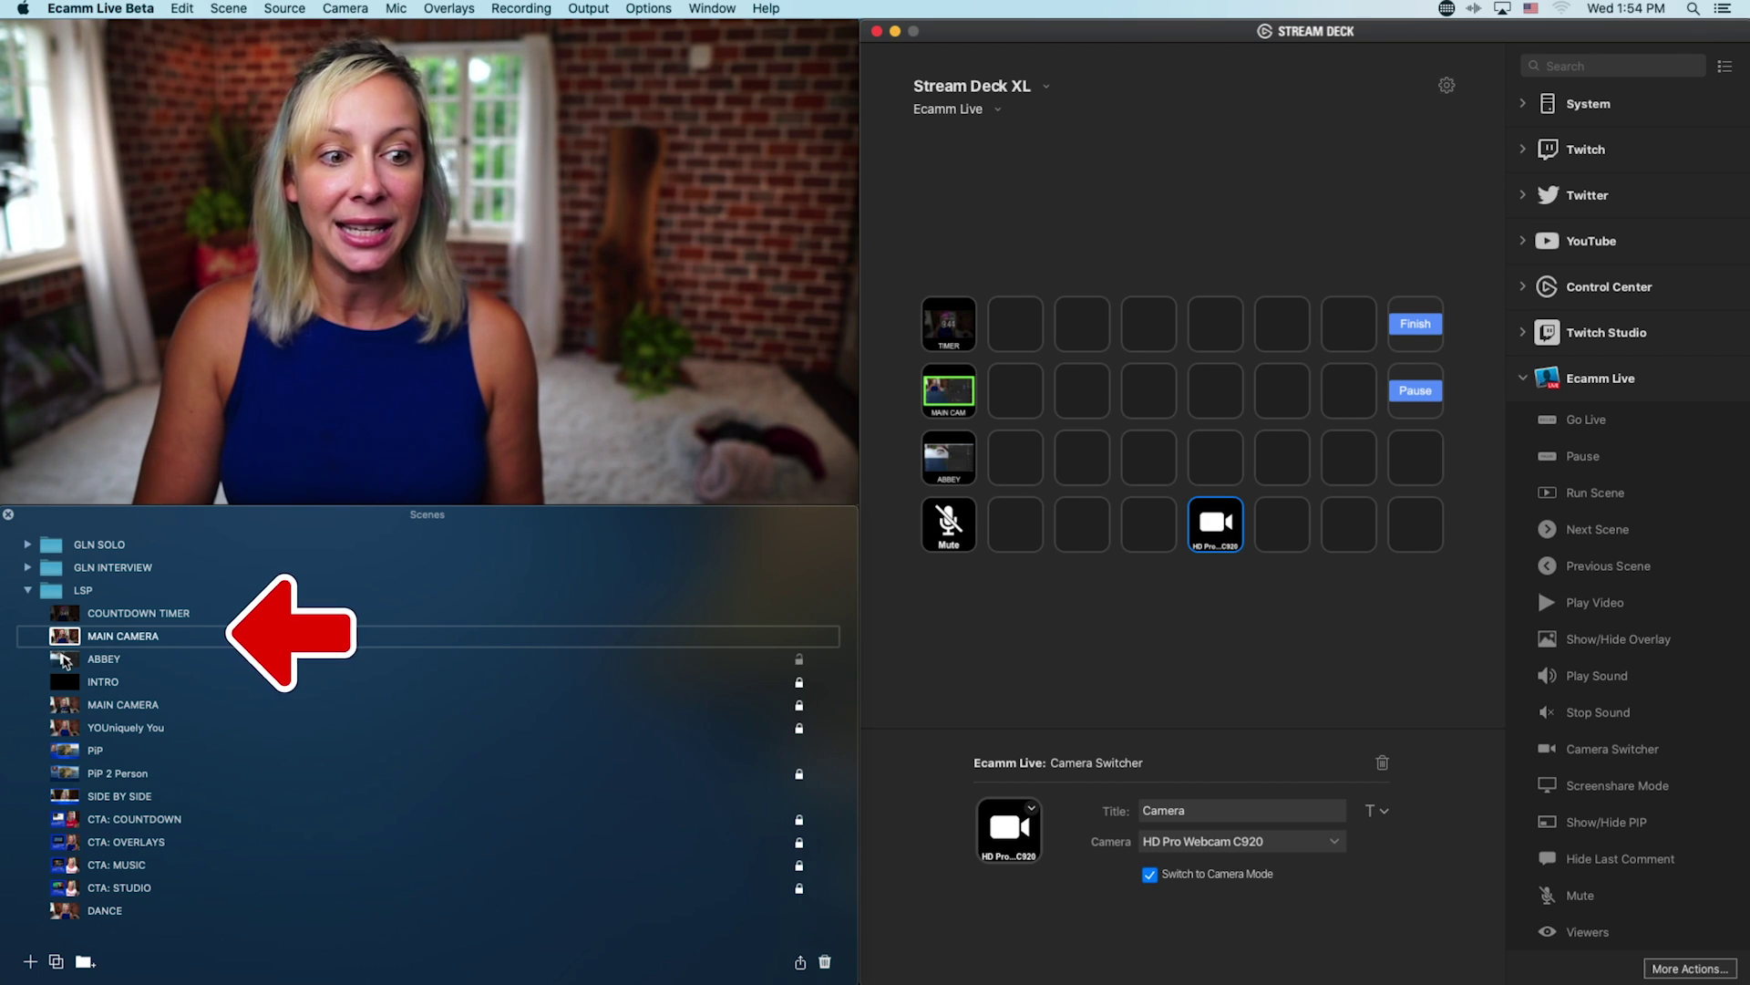
# Test the ABBEY and COUNTDOWN TIMER scenes, then include HD Pro Webcam C920 in the camera switcher
pyautogui.click(65, 660)
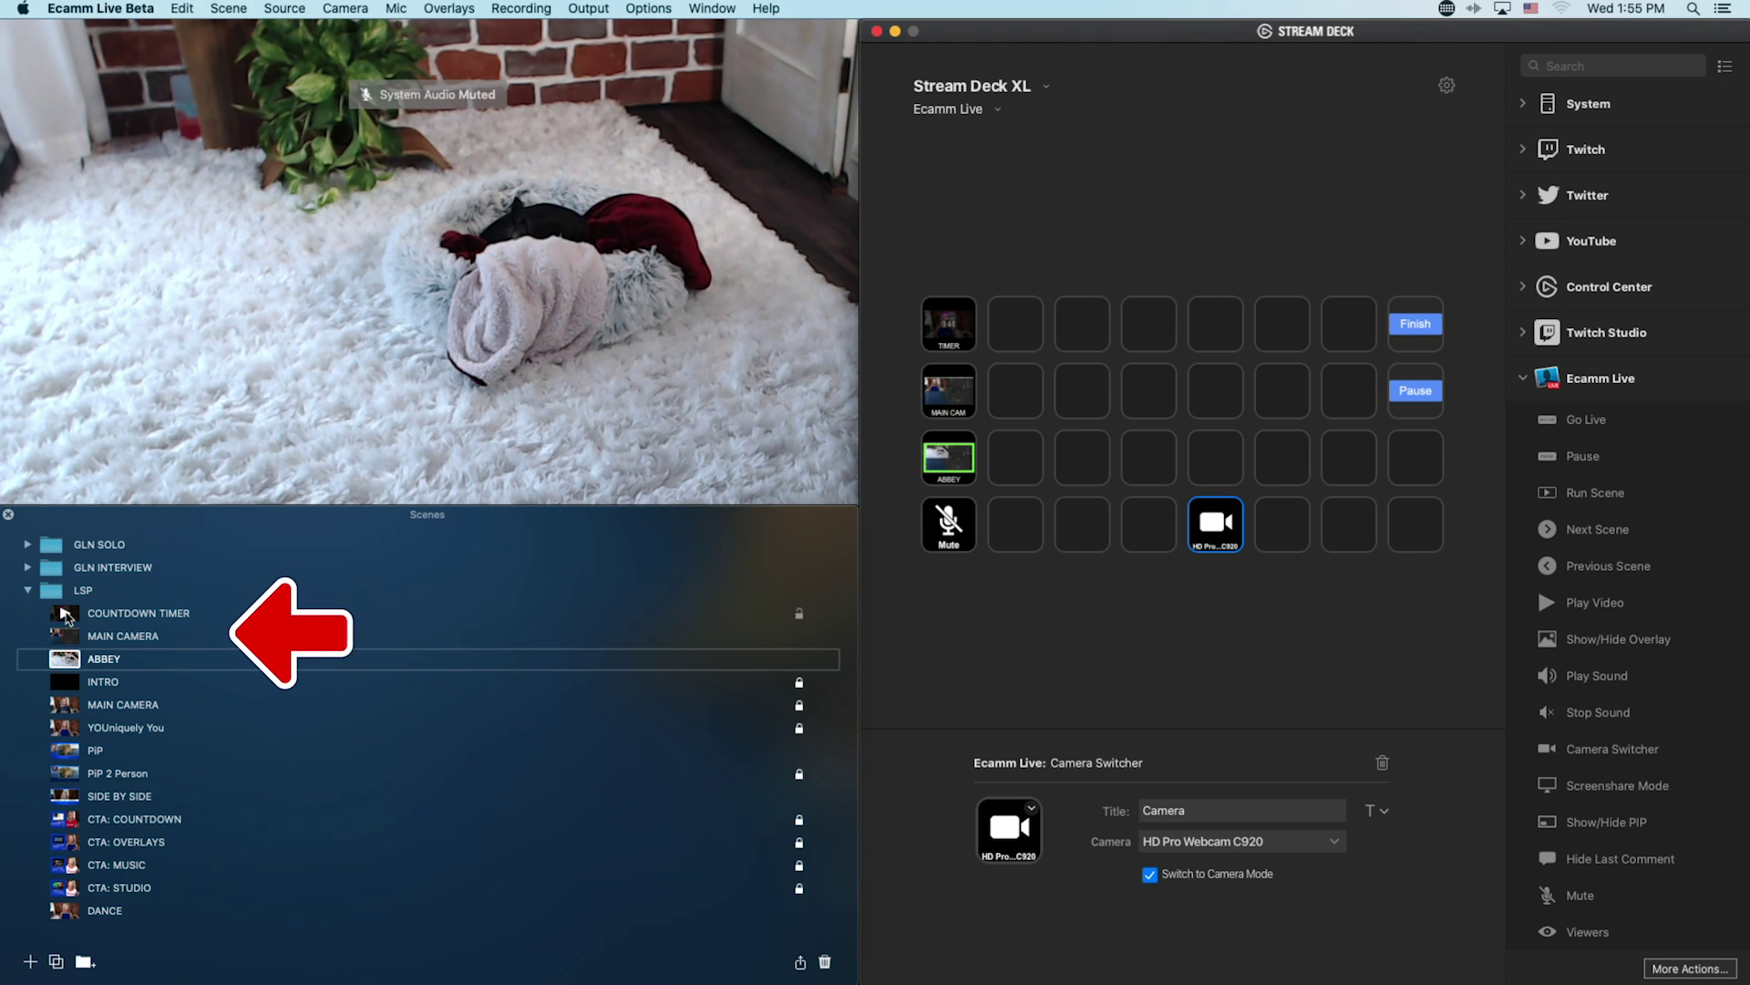
pyautogui.click(66, 615)
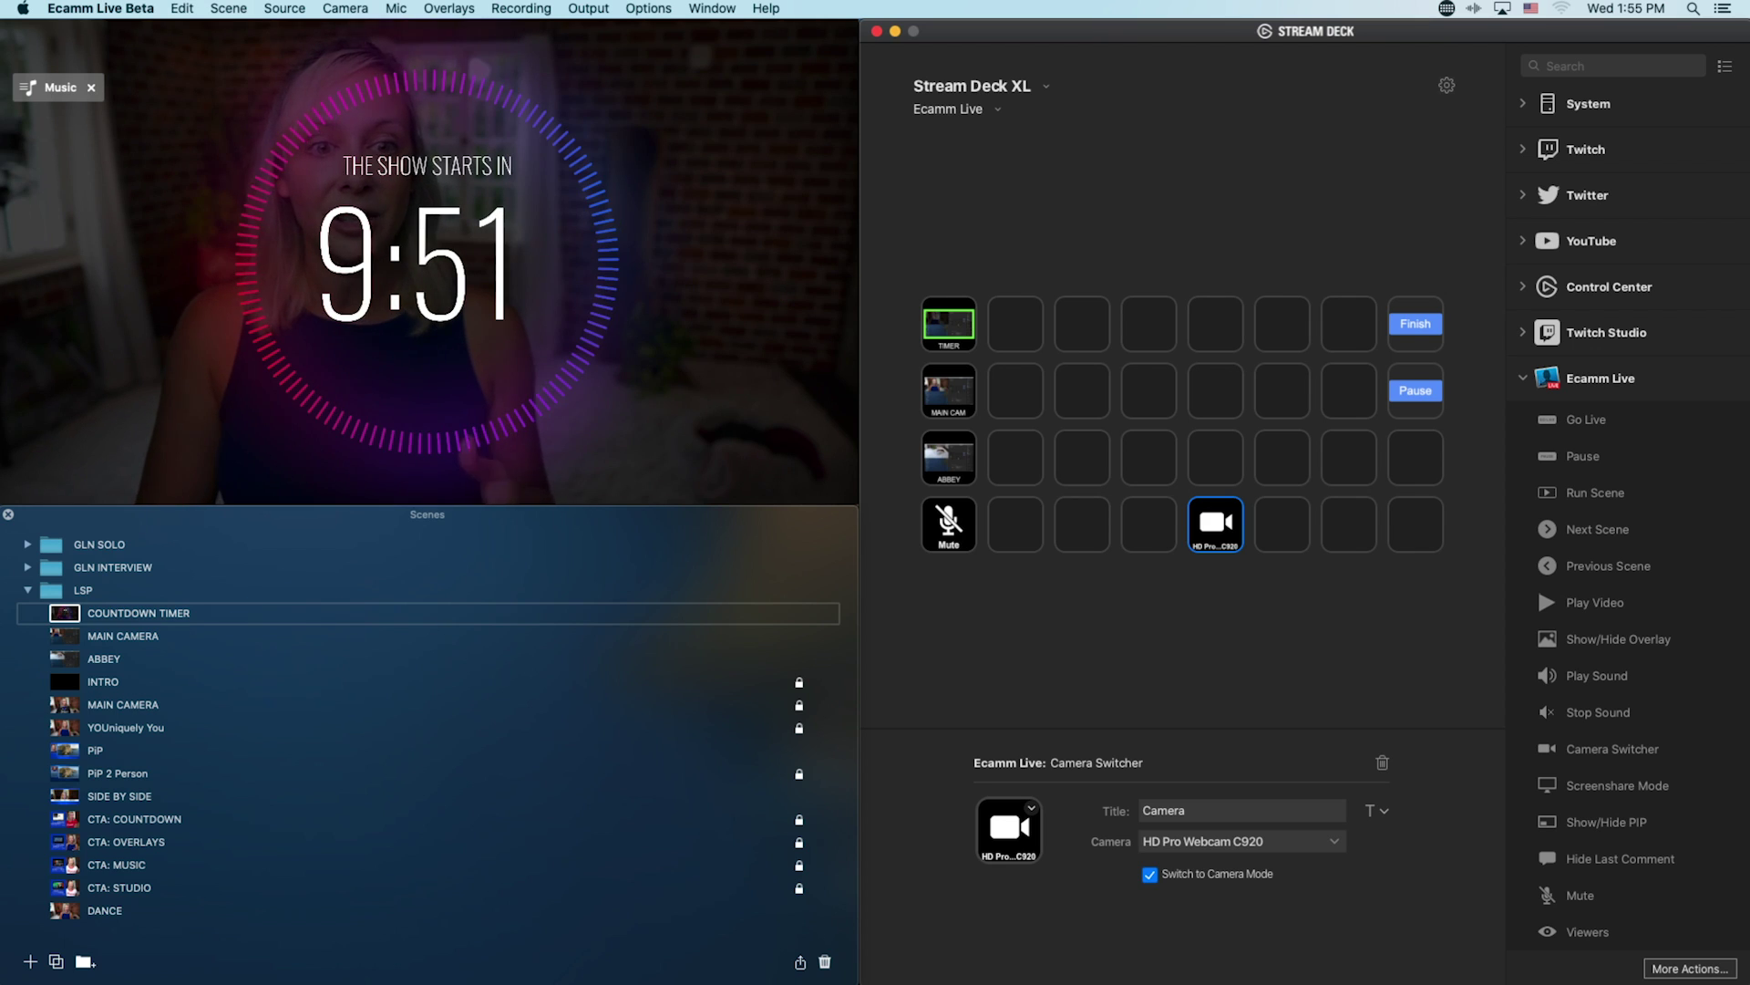
pyautogui.moveTo(195, 390)
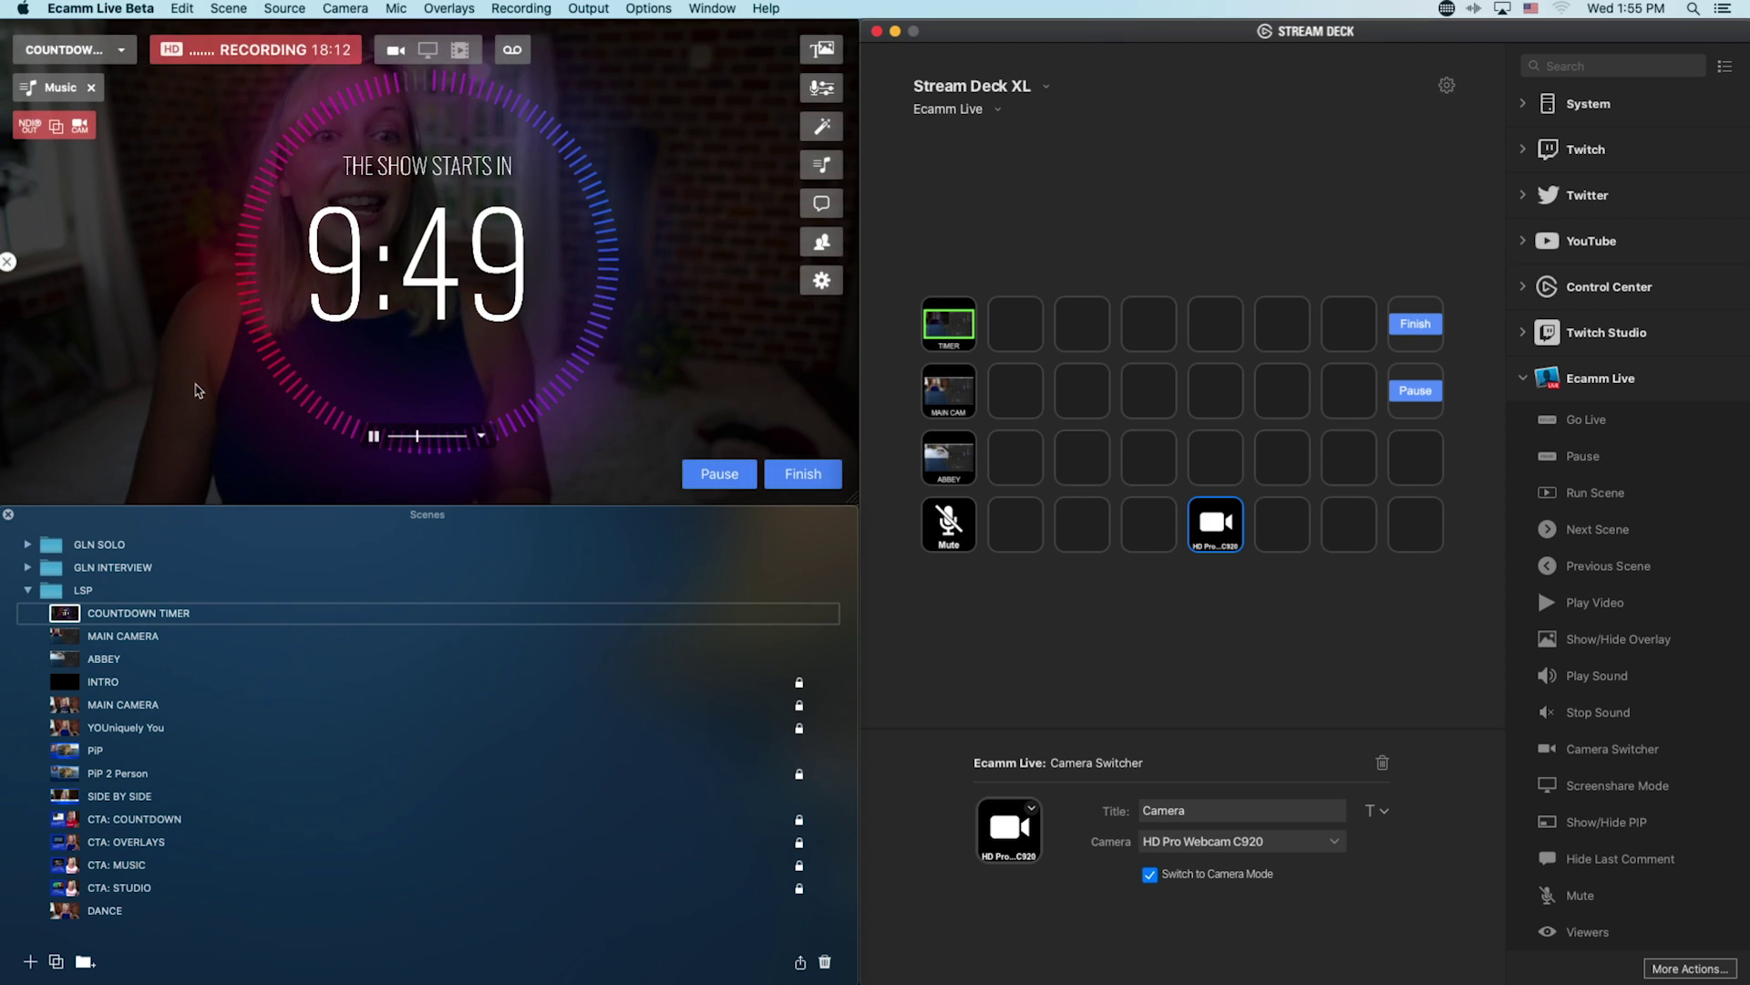
pyautogui.click(345, 8)
pyautogui.moveTo(438, 185)
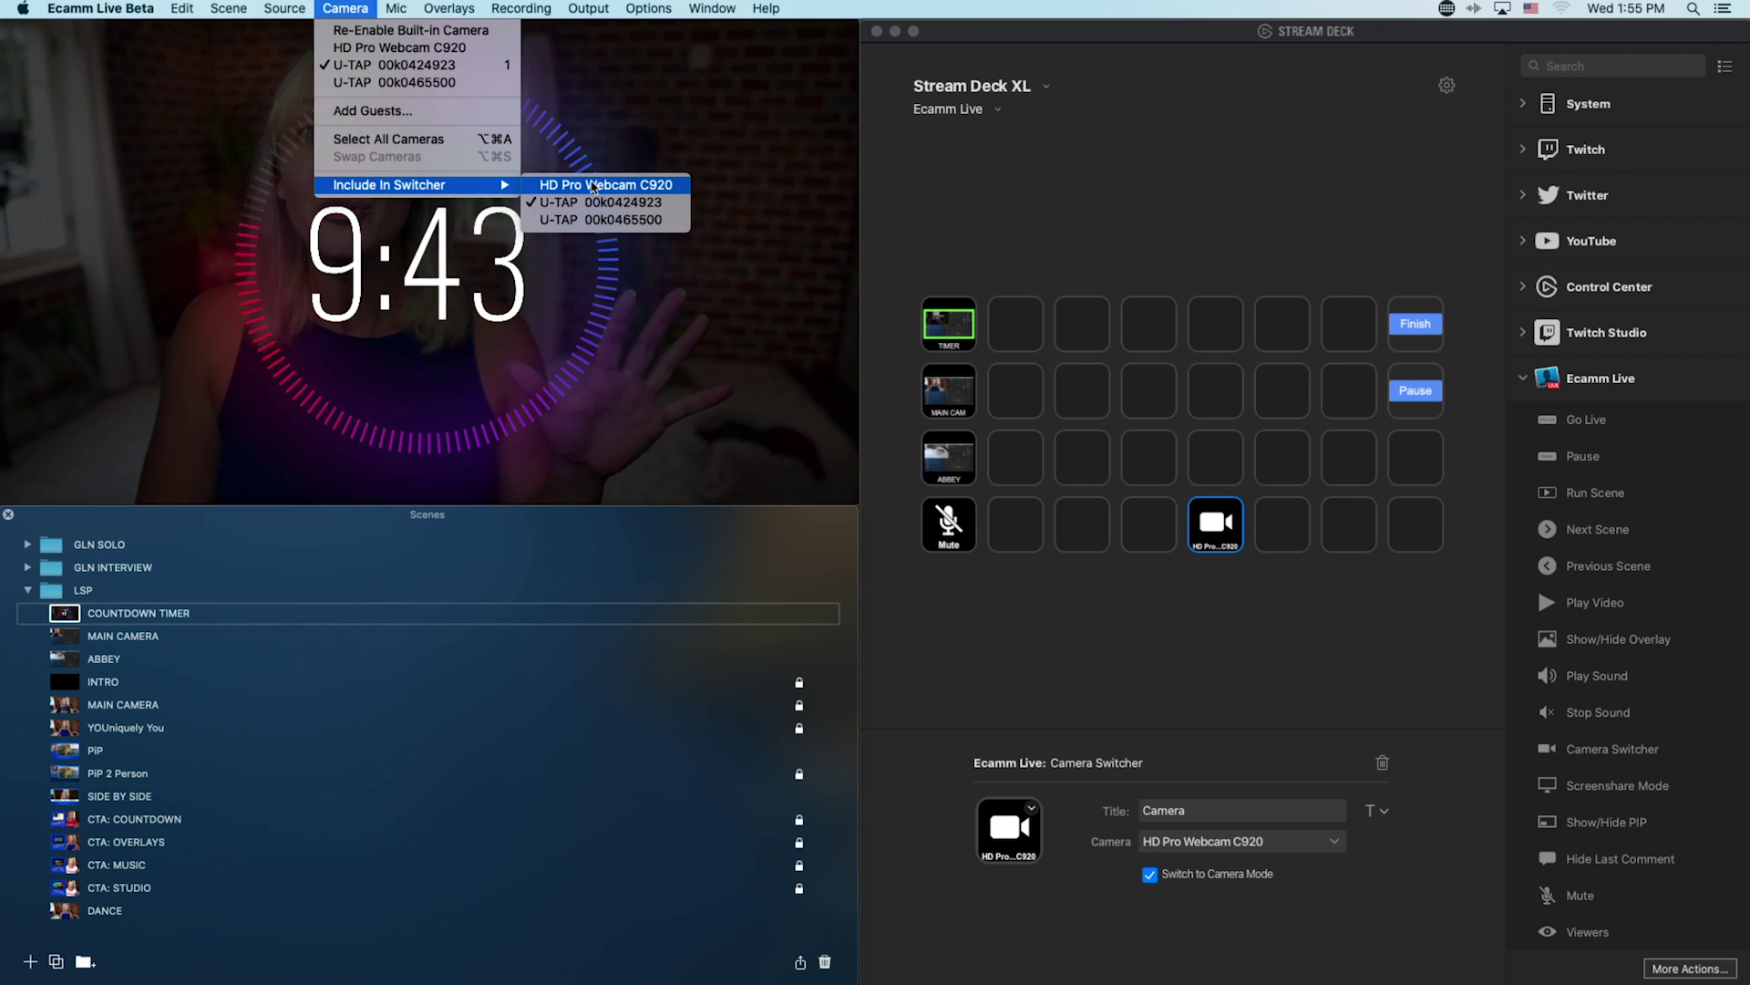
pyautogui.click(593, 185)
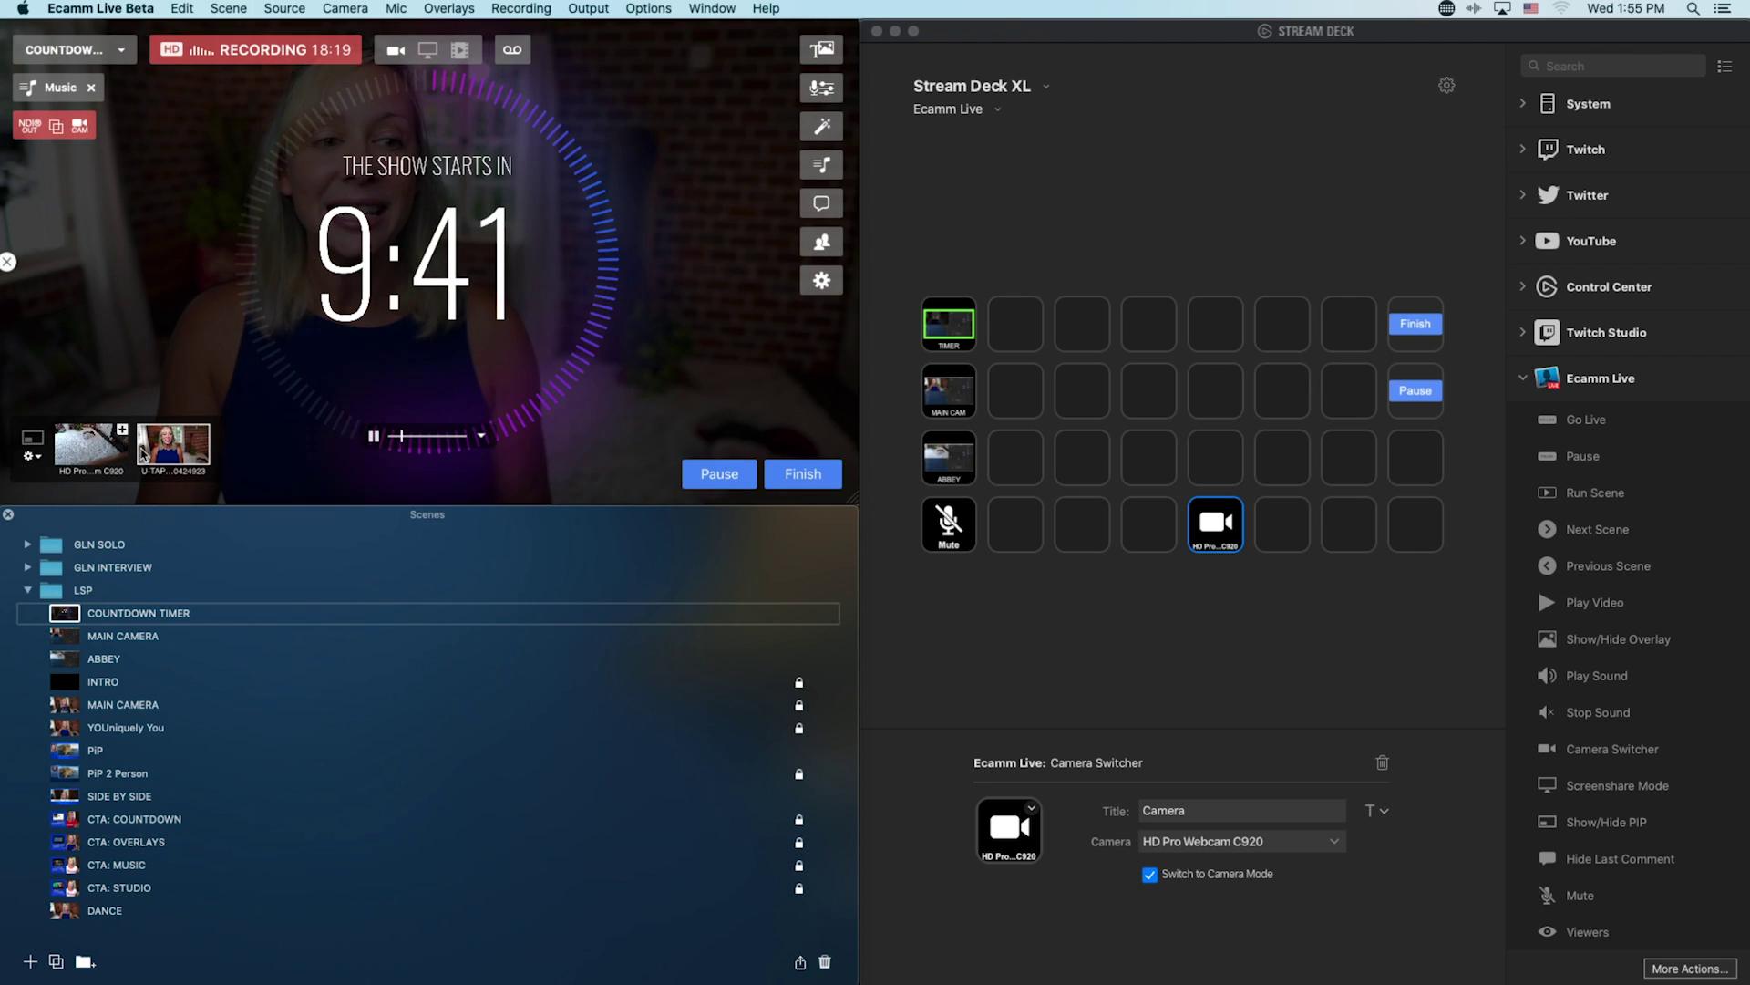
# Toggle the preview between the HD Pro and U-TAP cameras, ending on U-TAP
pyautogui.click(83, 454)
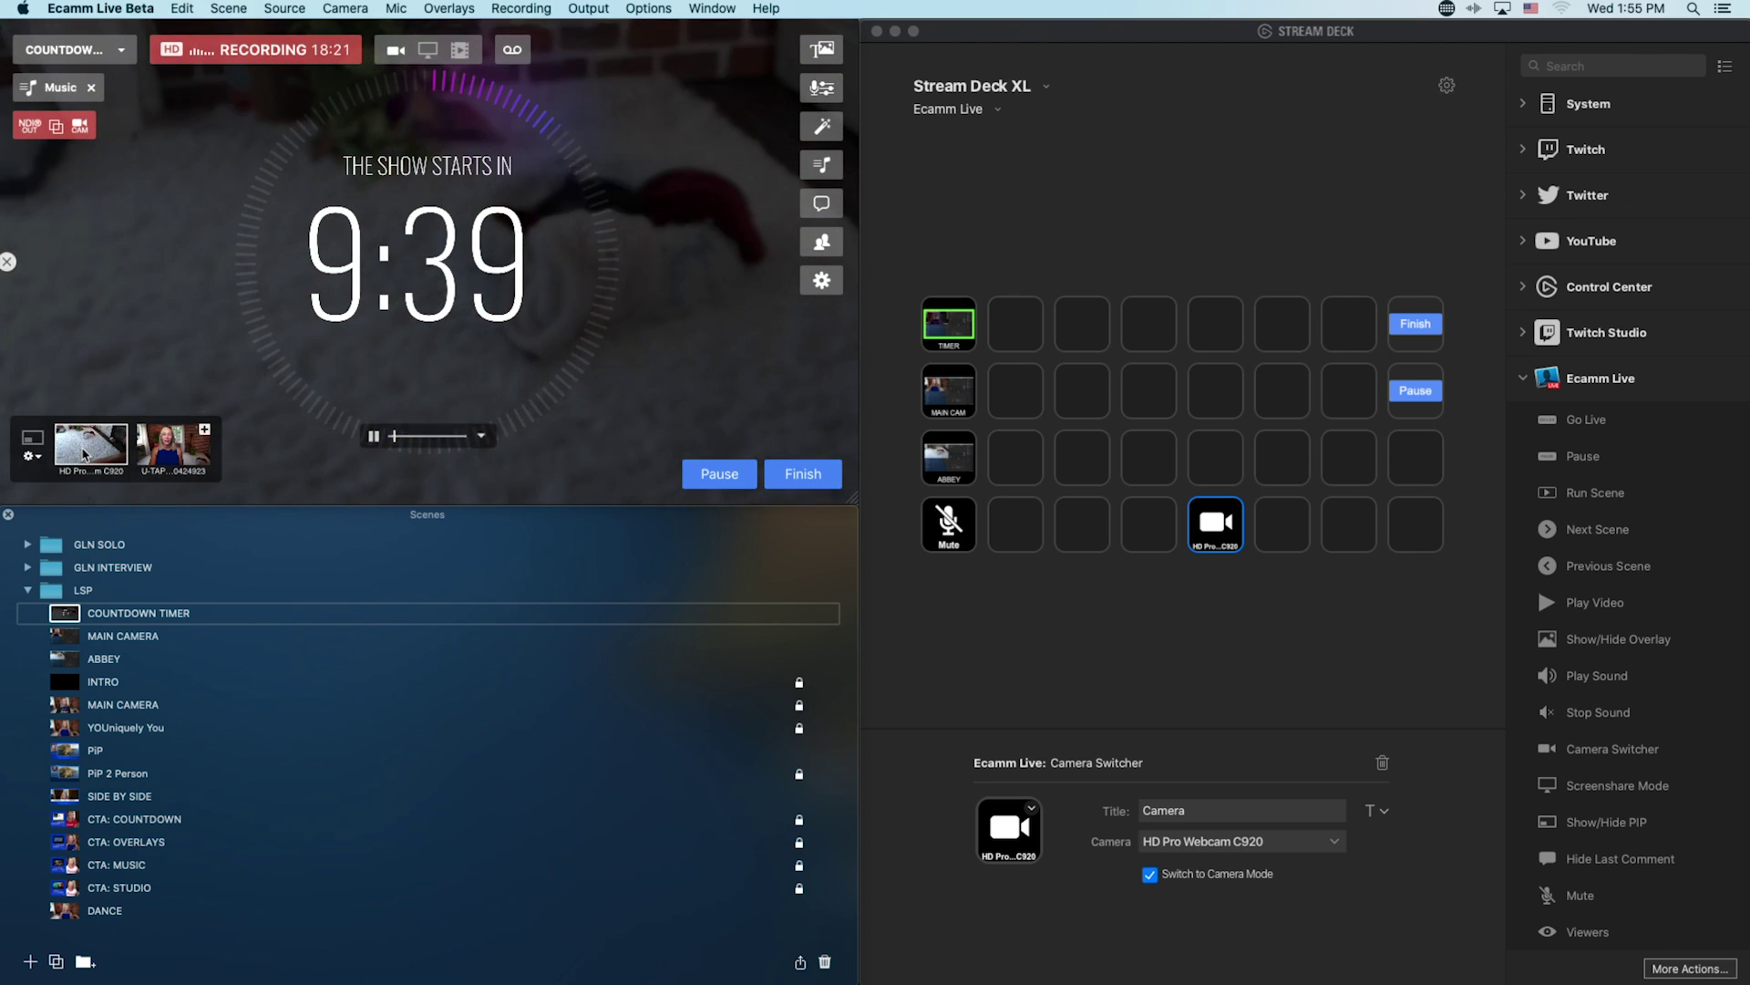
pyautogui.click(167, 456)
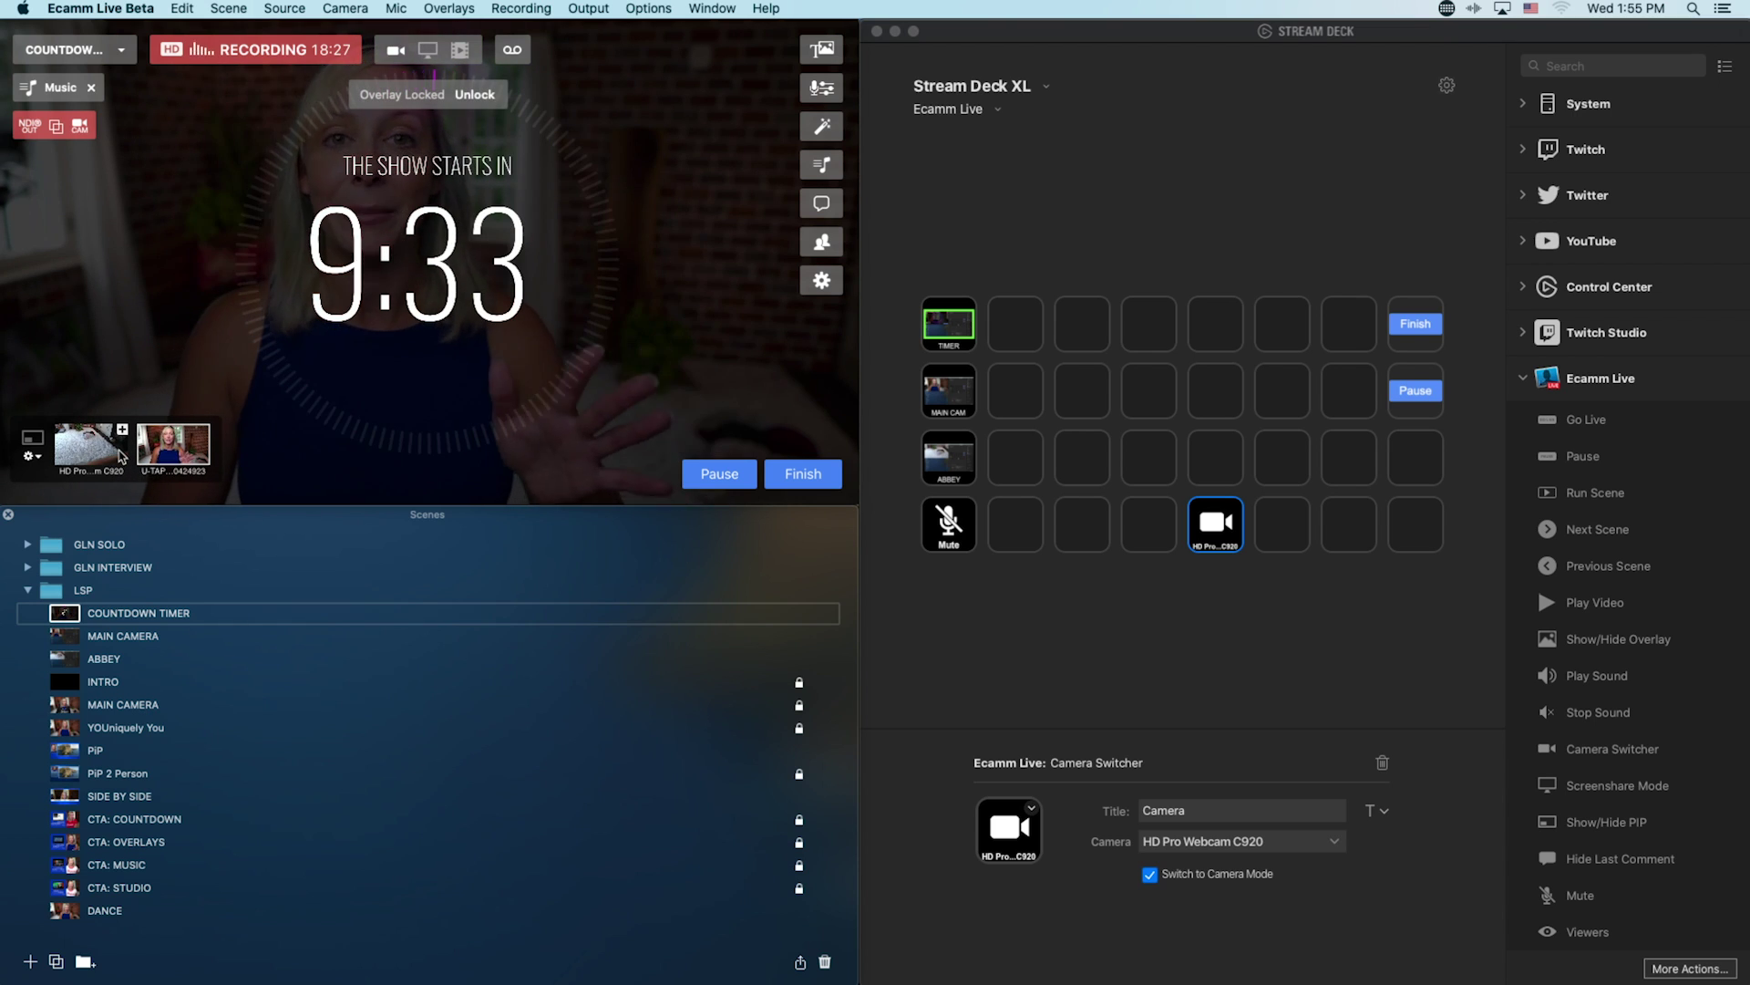
pyautogui.click(122, 456)
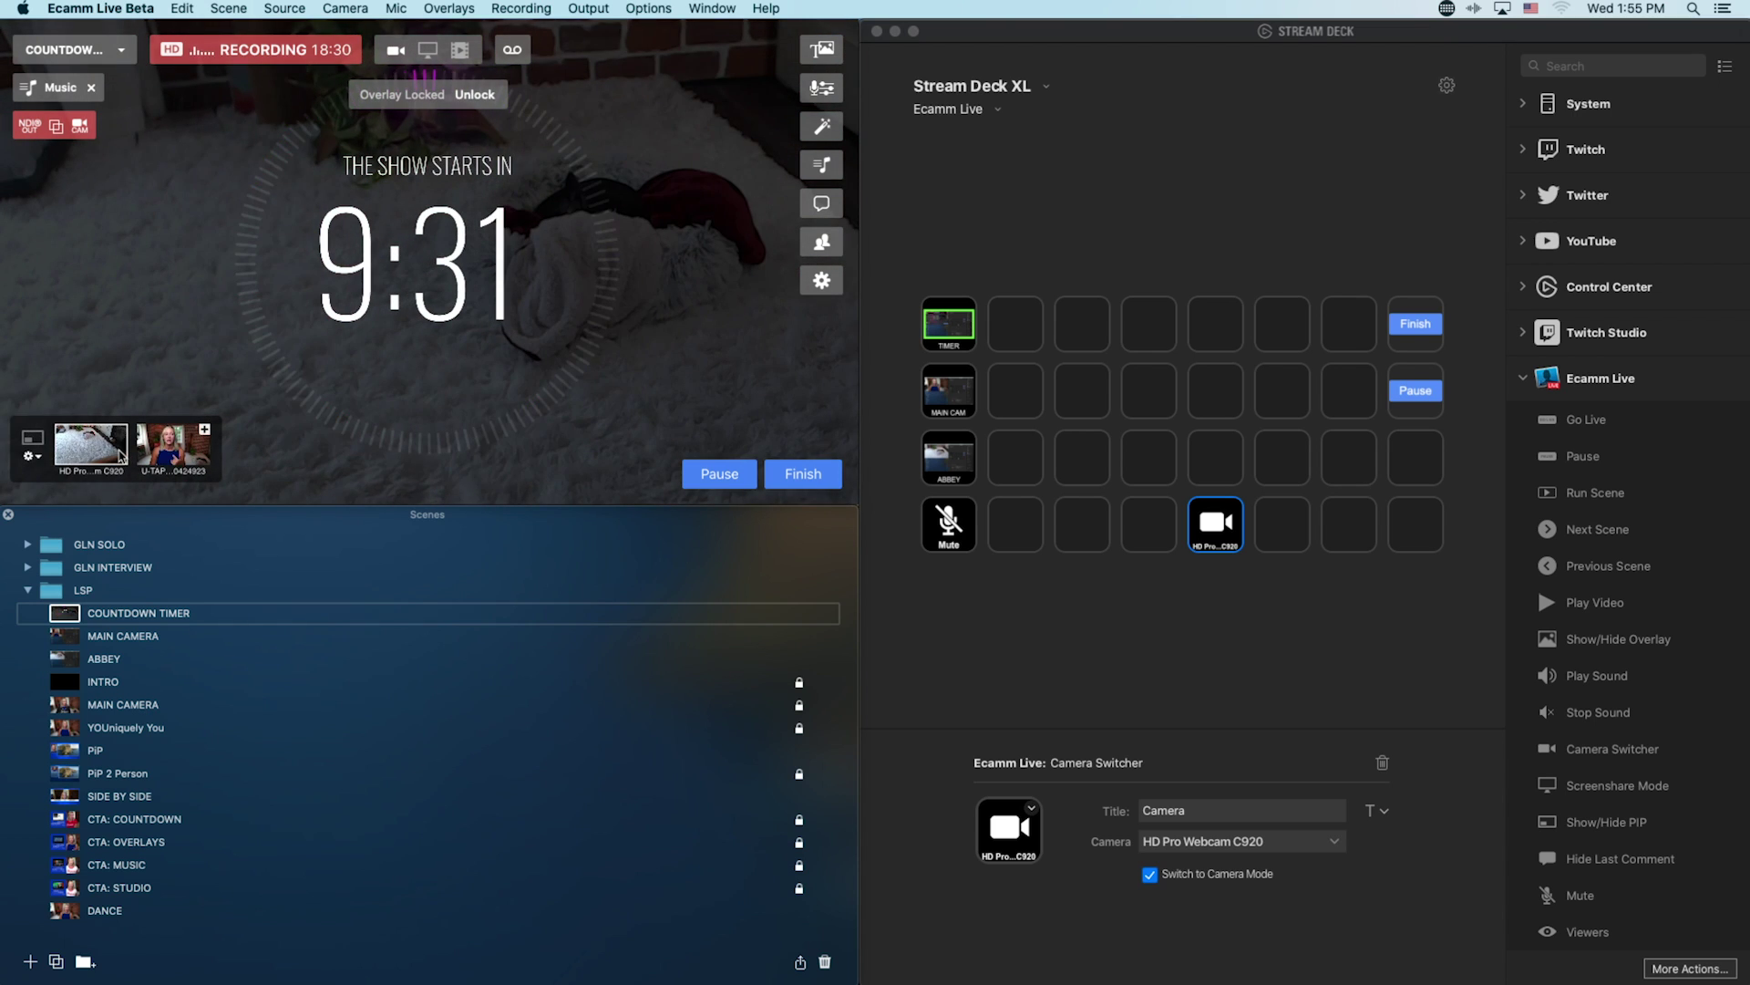
pyautogui.click(171, 461)
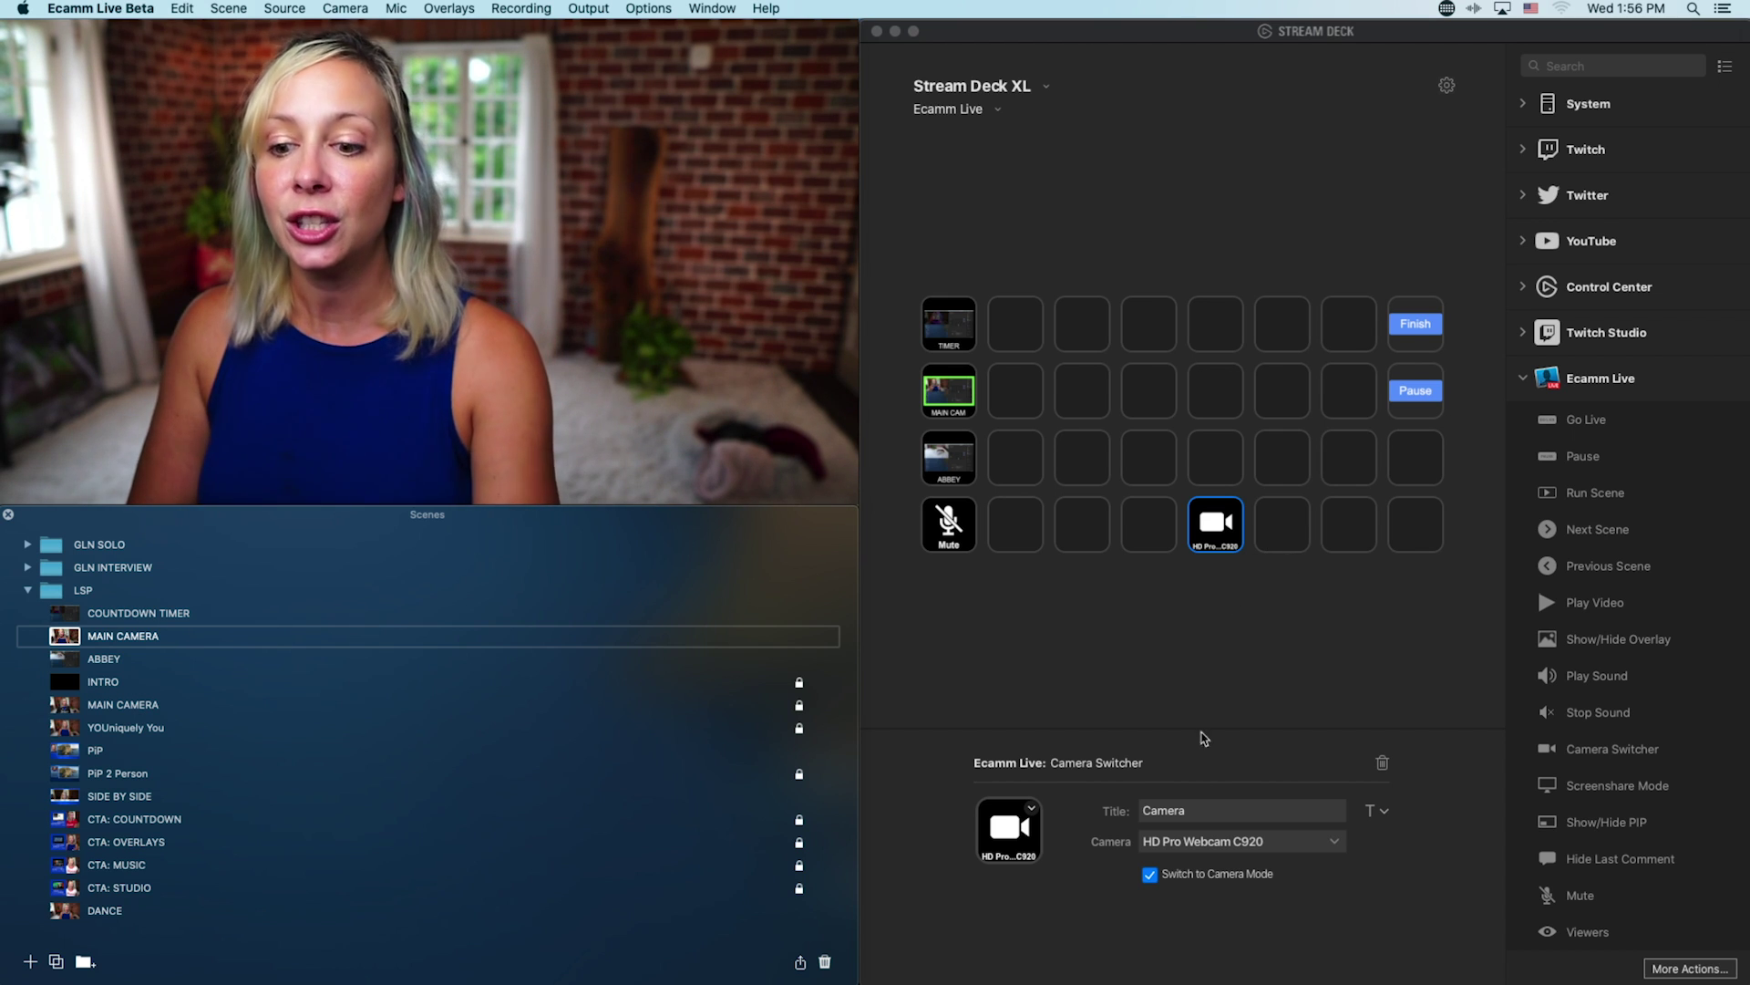
# Retitle the Camera key to ABBEY, keeping HD Pro Webcam C920 as its camera
pyautogui.click(1211, 811)
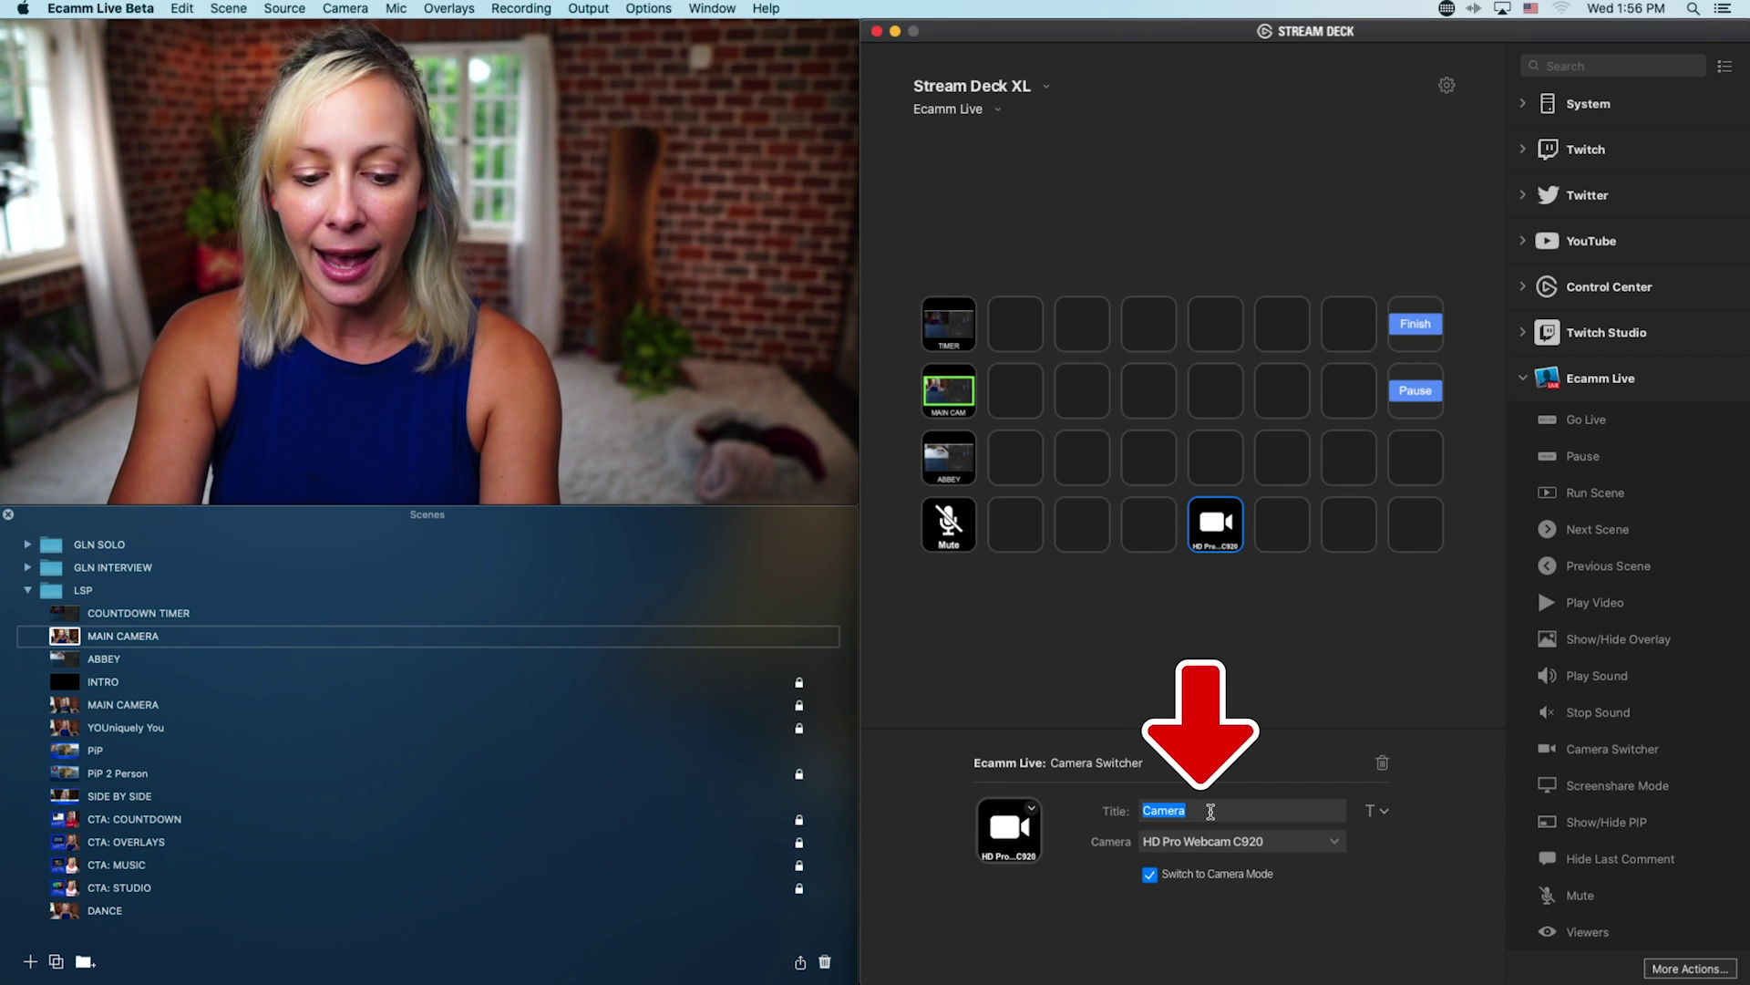
pyautogui.write('ABBEY')
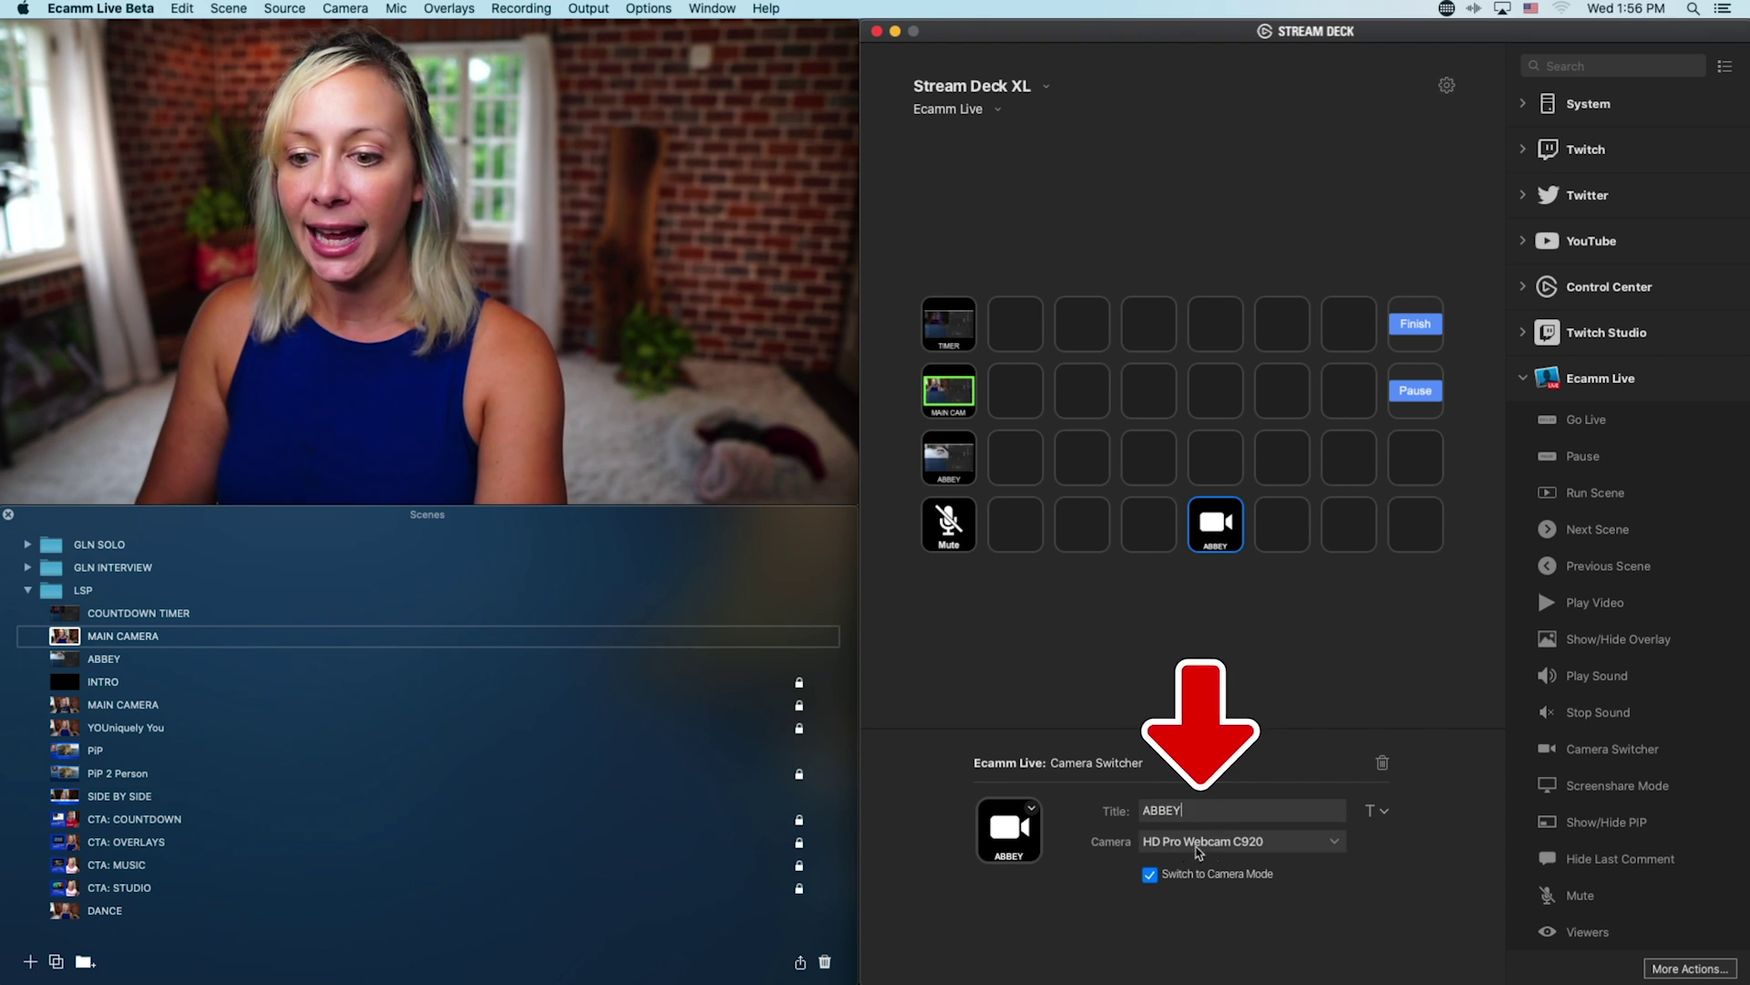
pyautogui.click(1199, 844)
pyautogui.click(1240, 846)
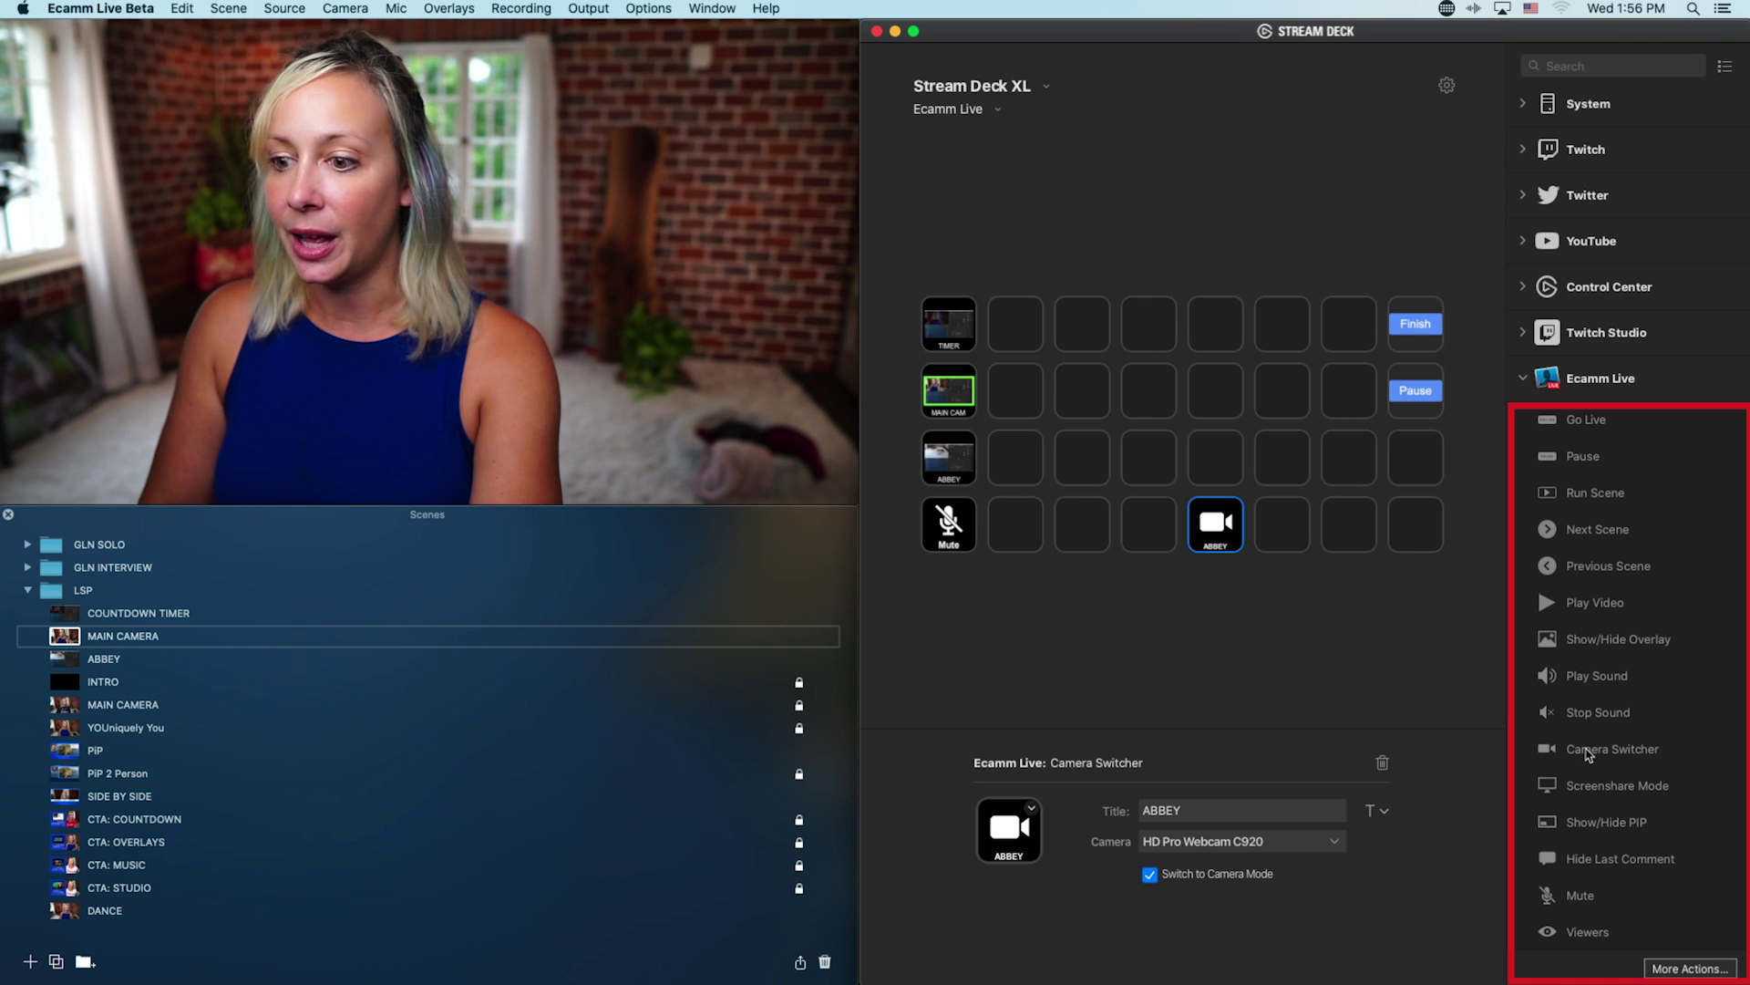
# Add a second Camera Switcher key titled MAIN beside ABBEY, set to the first U-TAP camera
pyautogui.moveTo(1588, 753); pyautogui.dragTo(1283, 524)
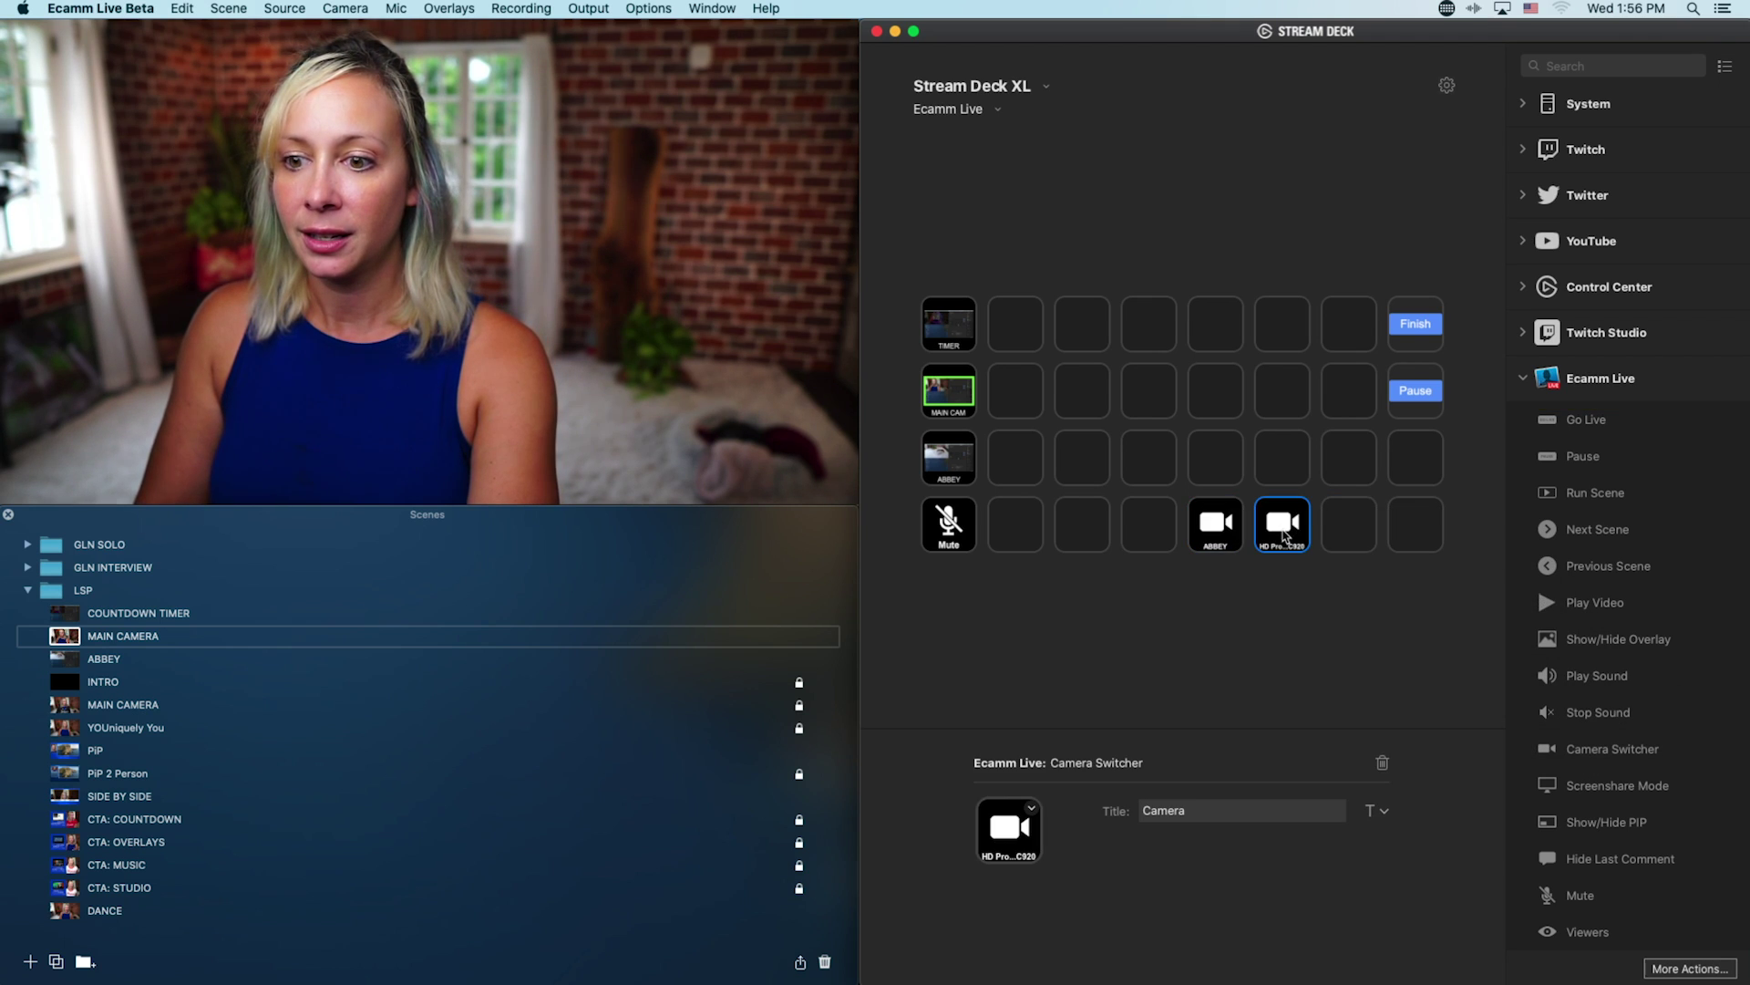
pyautogui.doubleClick(1171, 809)
pyautogui.write('MAIN')
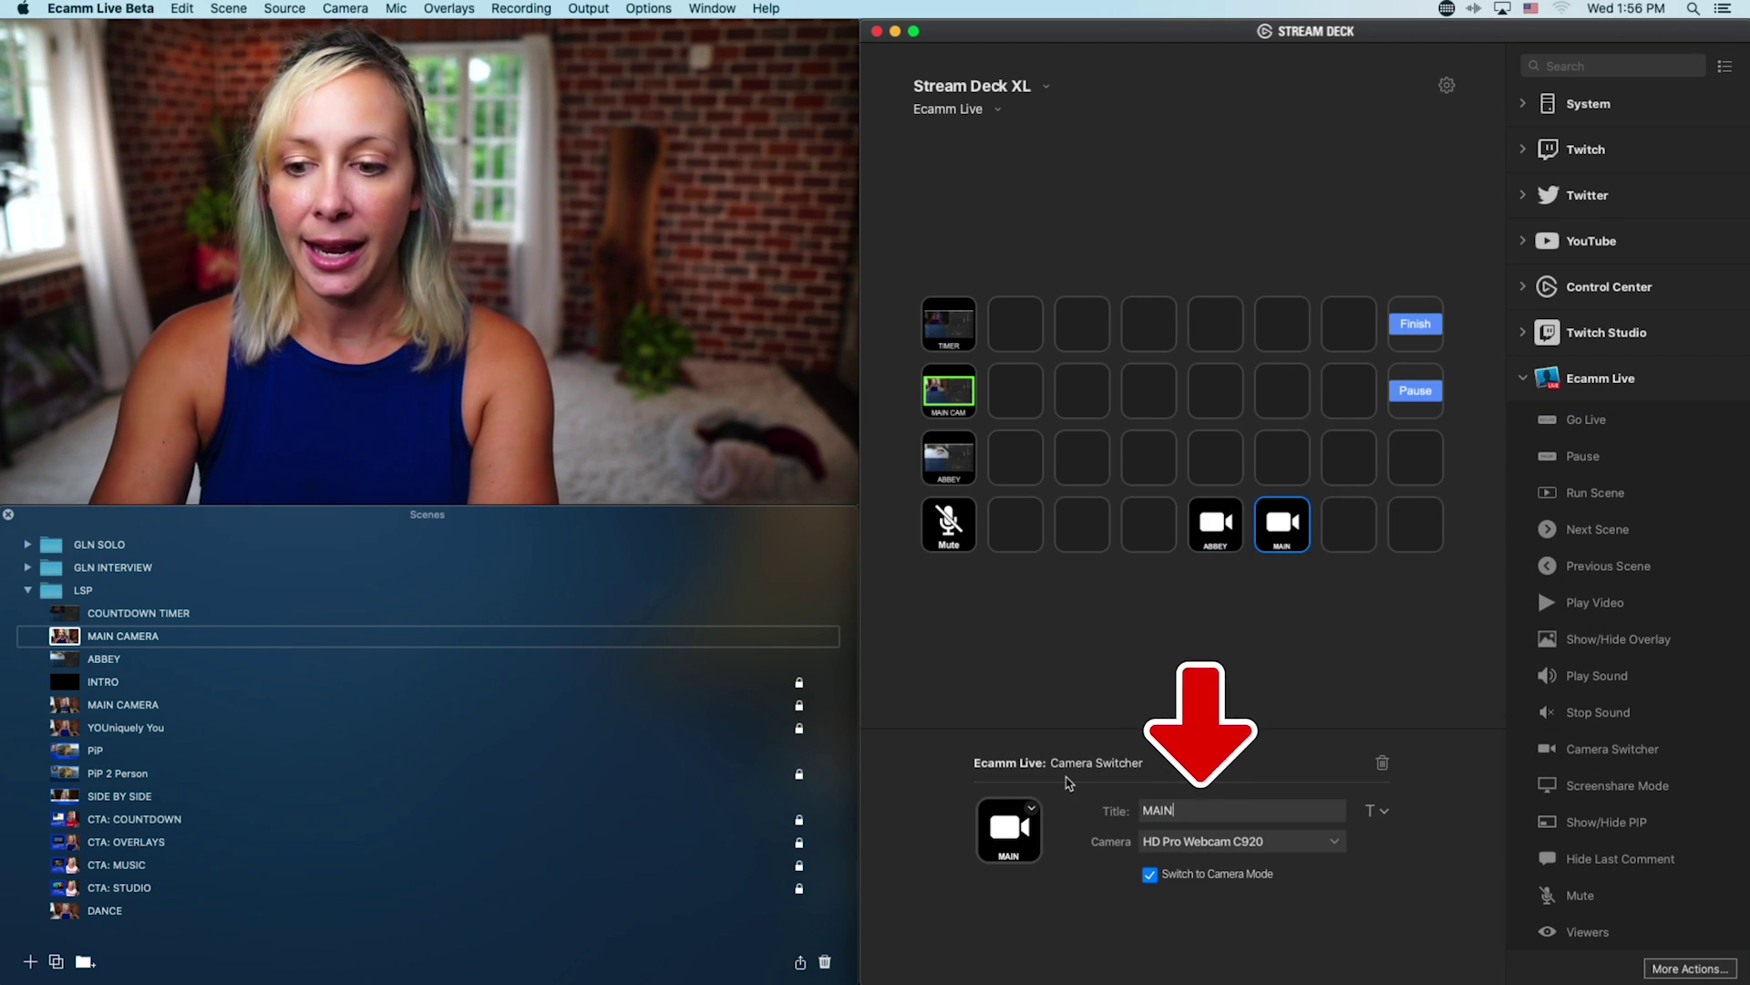
pyautogui.click(1212, 840)
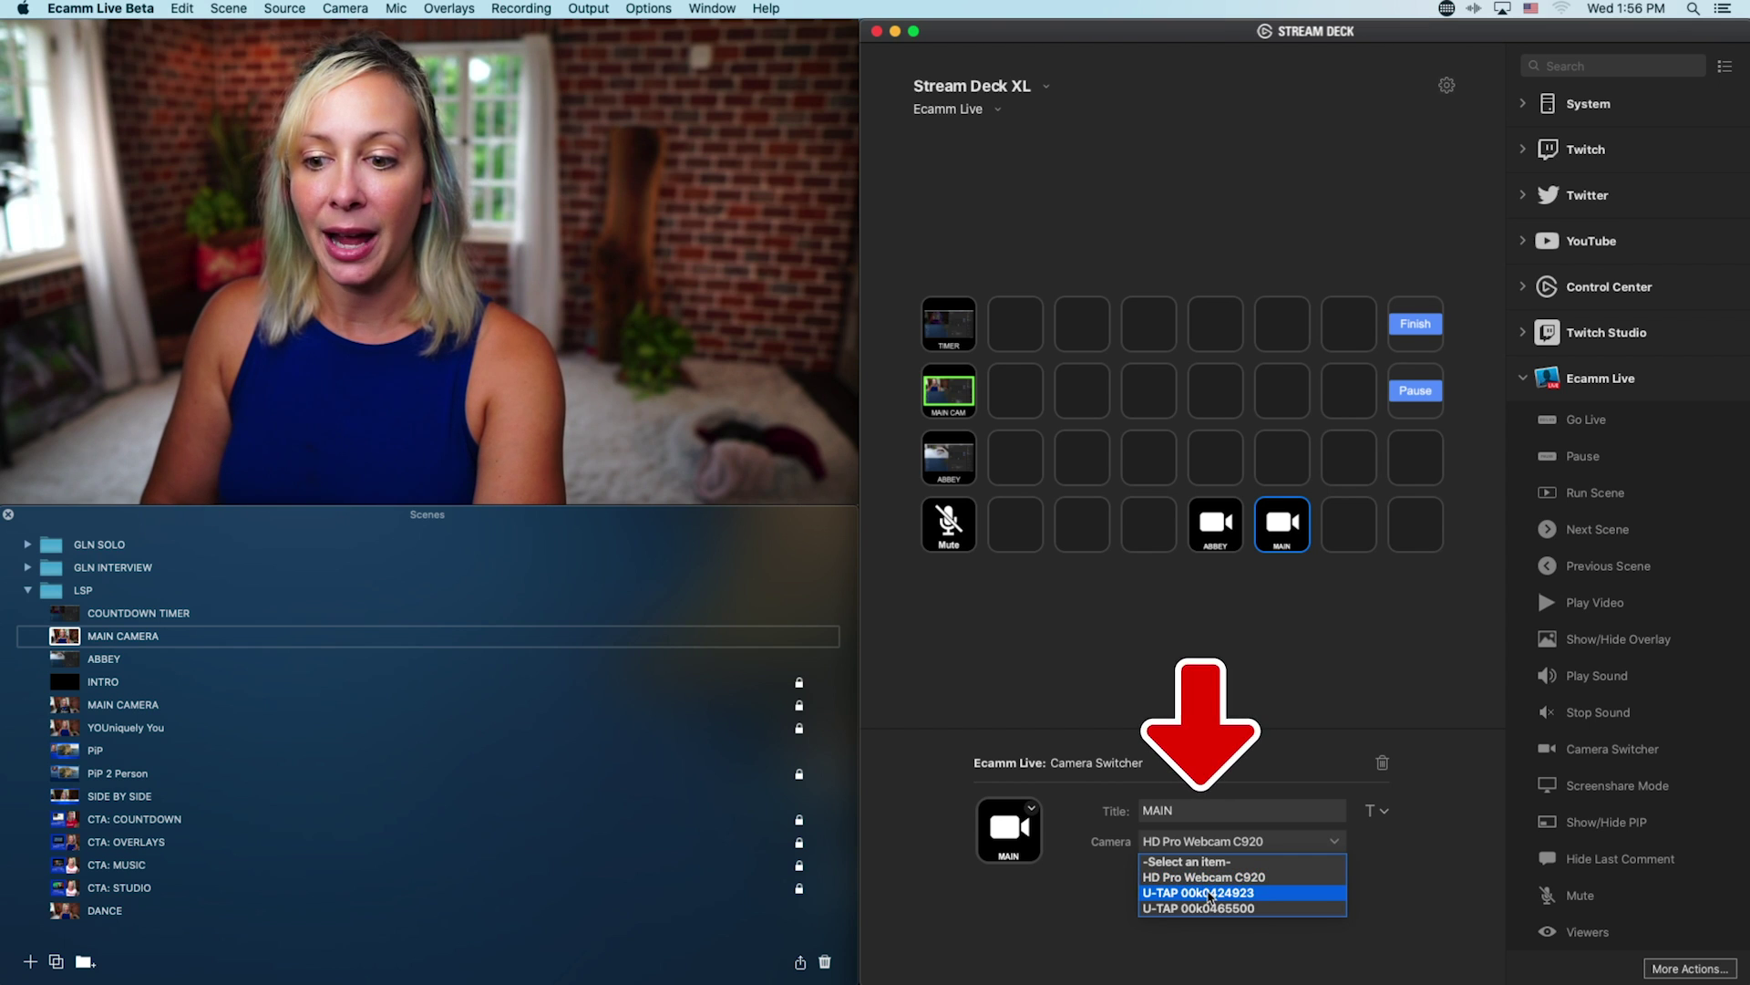
pyautogui.click(1209, 894)
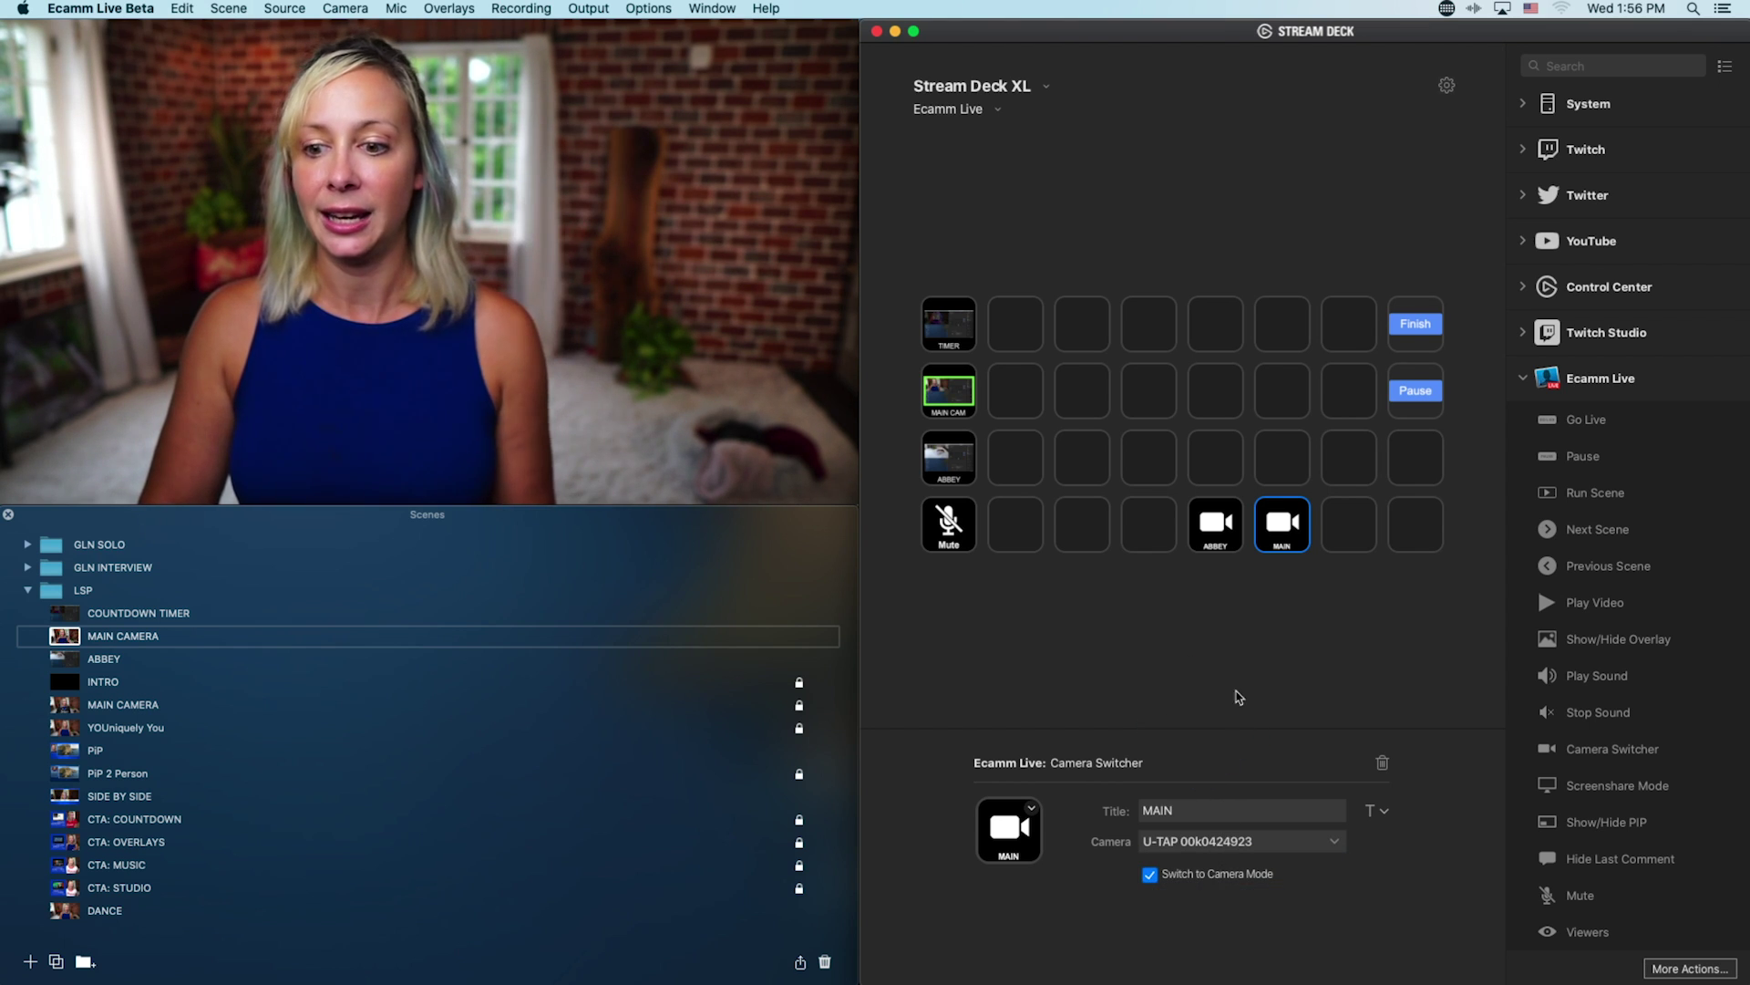
pyautogui.click(1250, 652)
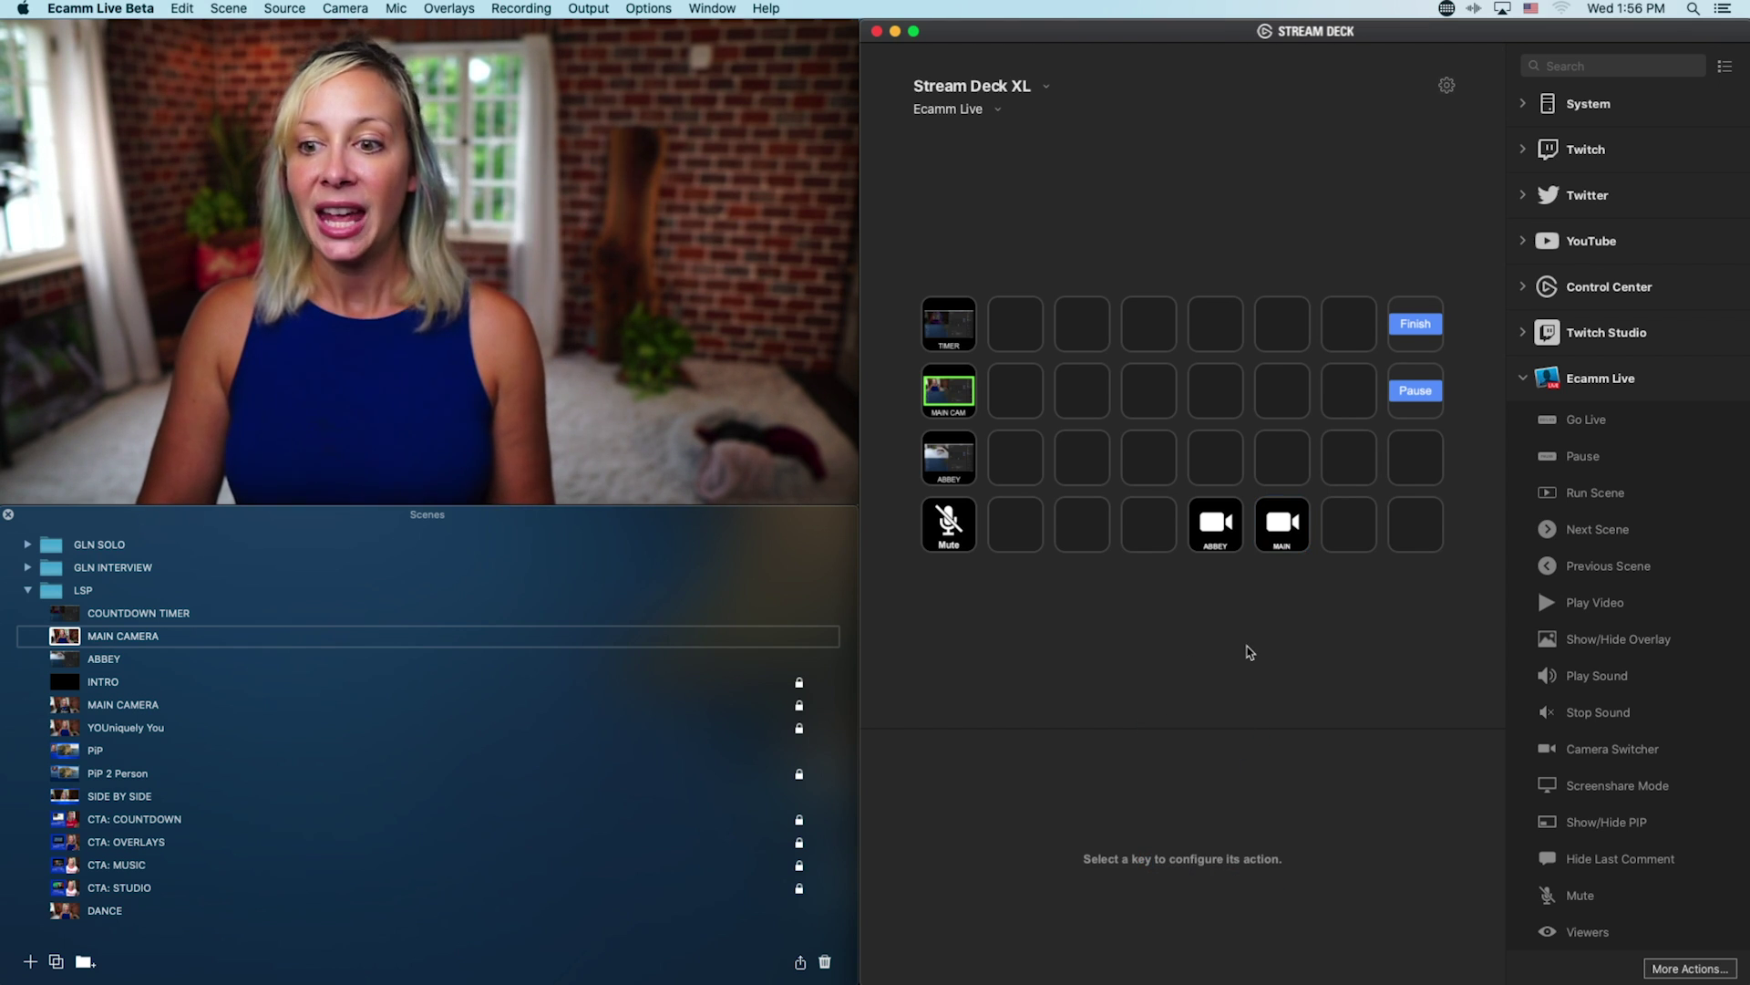
# Reselect the MAIN key, then add an Ecamm Live Hide Last Comment key at the bottom-right
pyautogui.click(1272, 527)
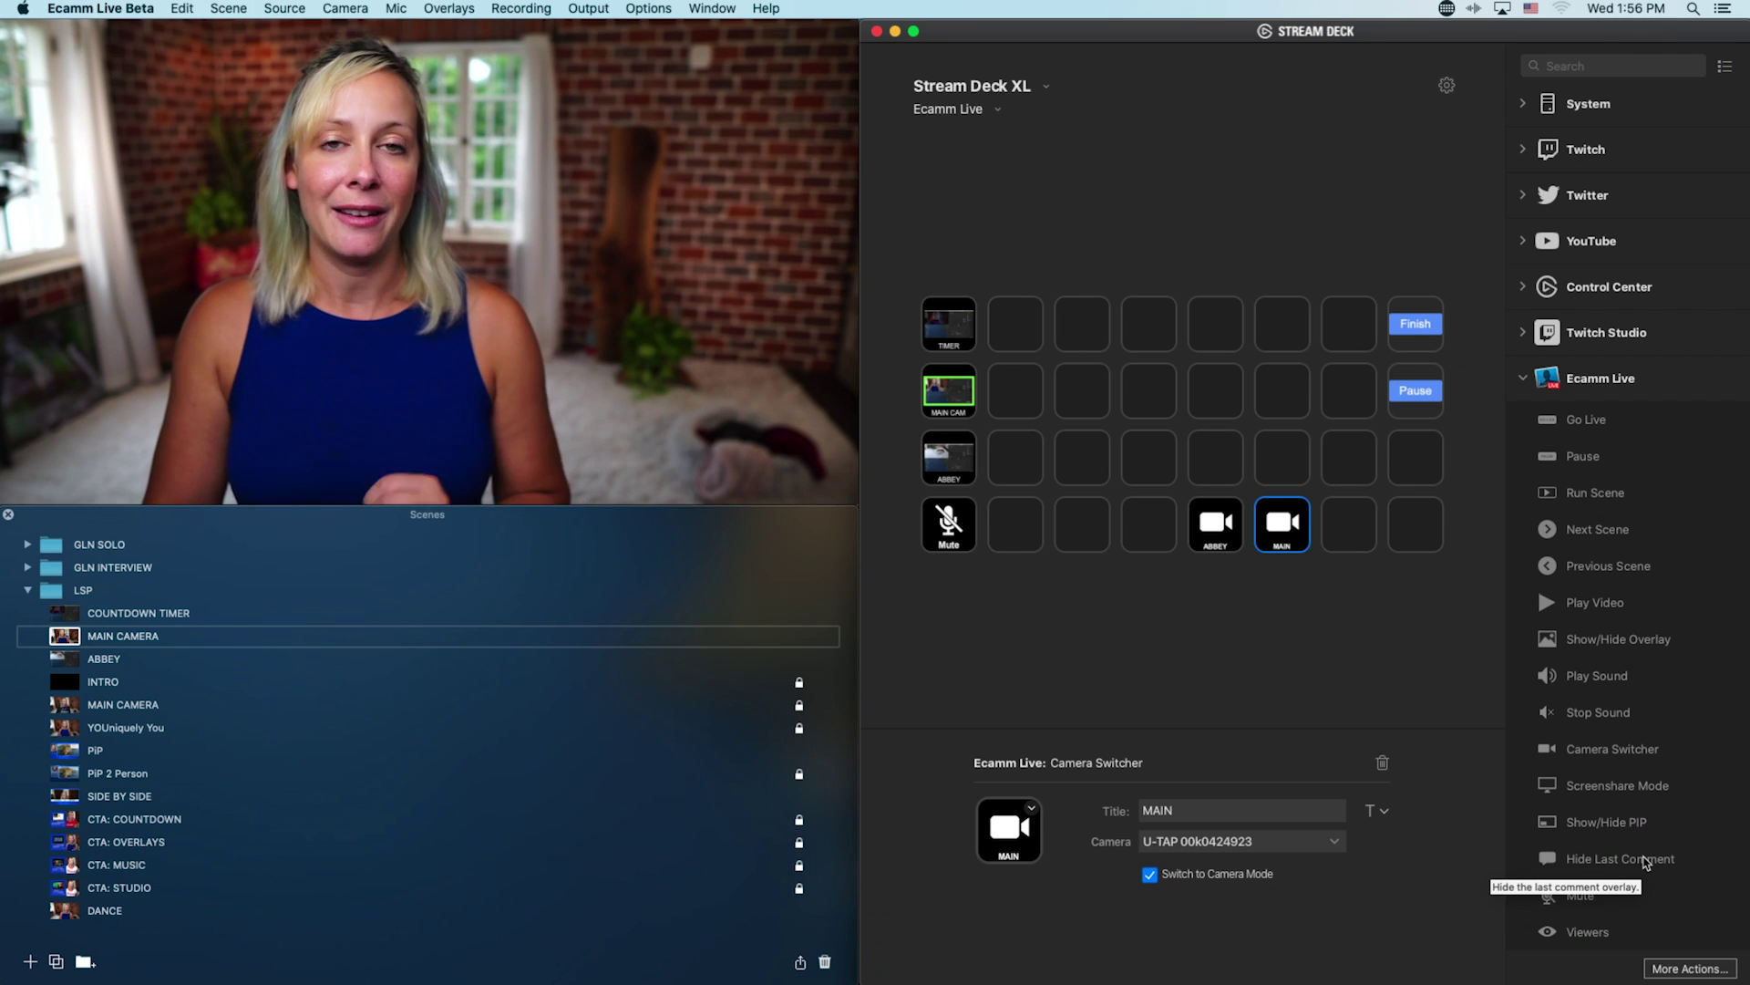
pyautogui.moveTo(1645, 862); pyautogui.dragTo(1407, 541)
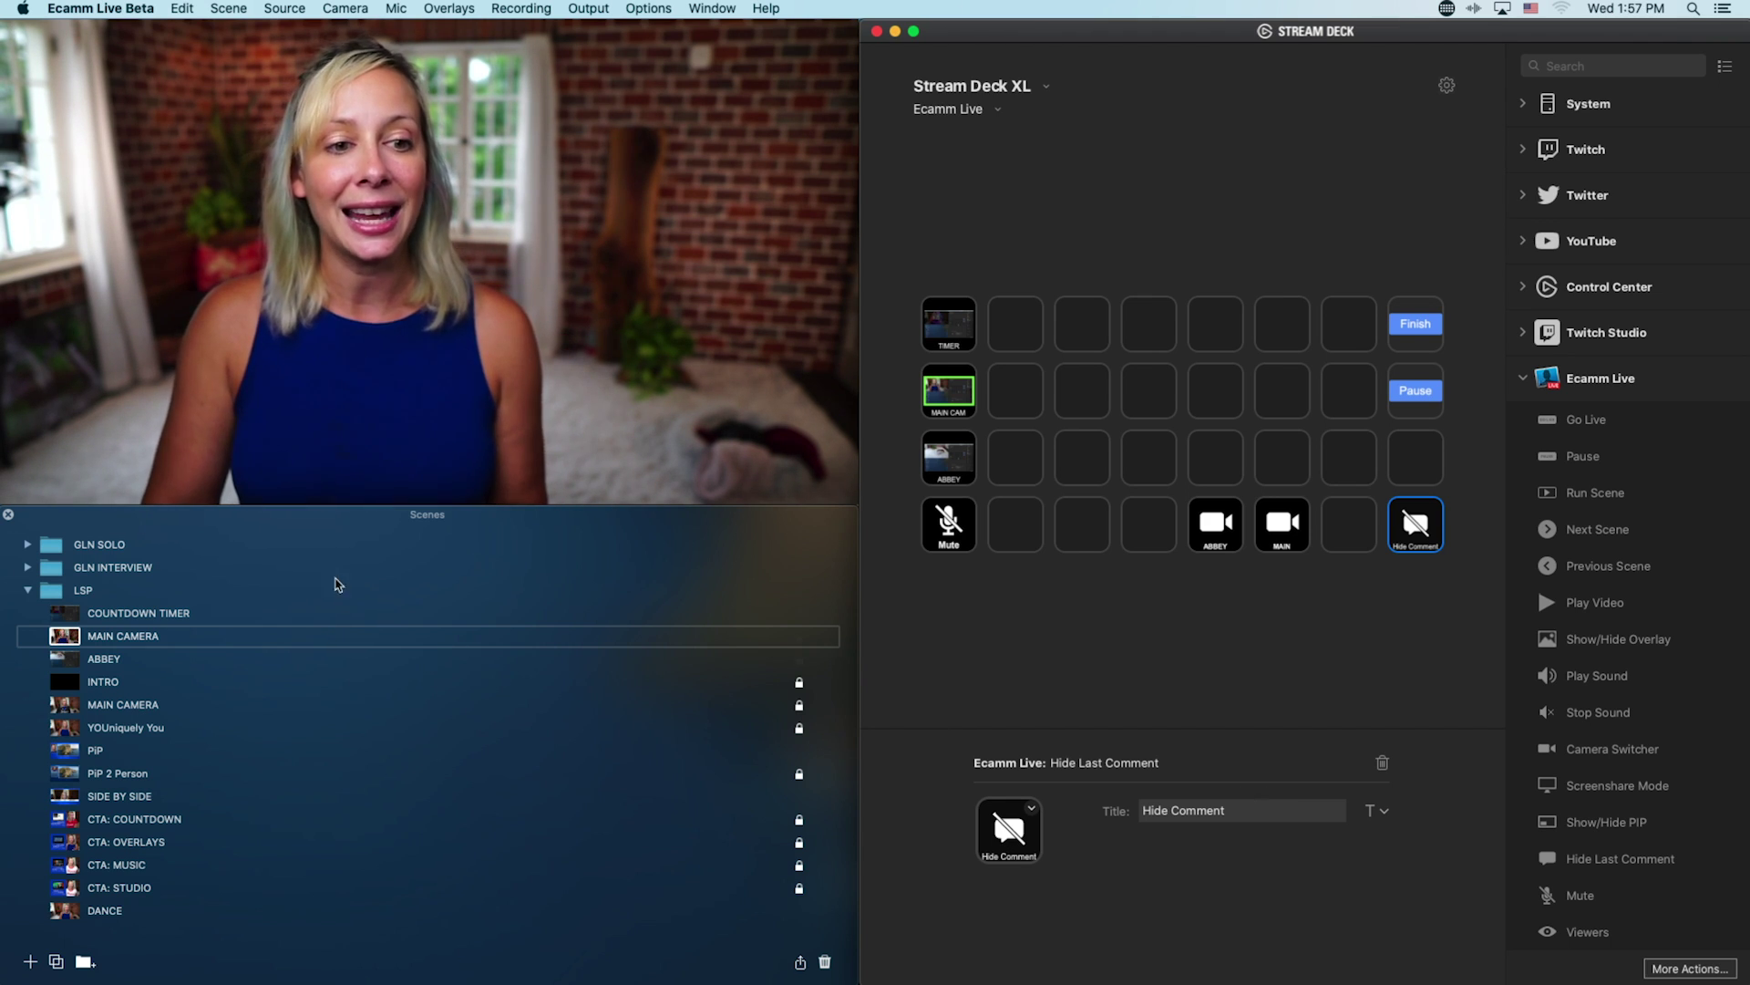
pyautogui.moveTo(89, 407)
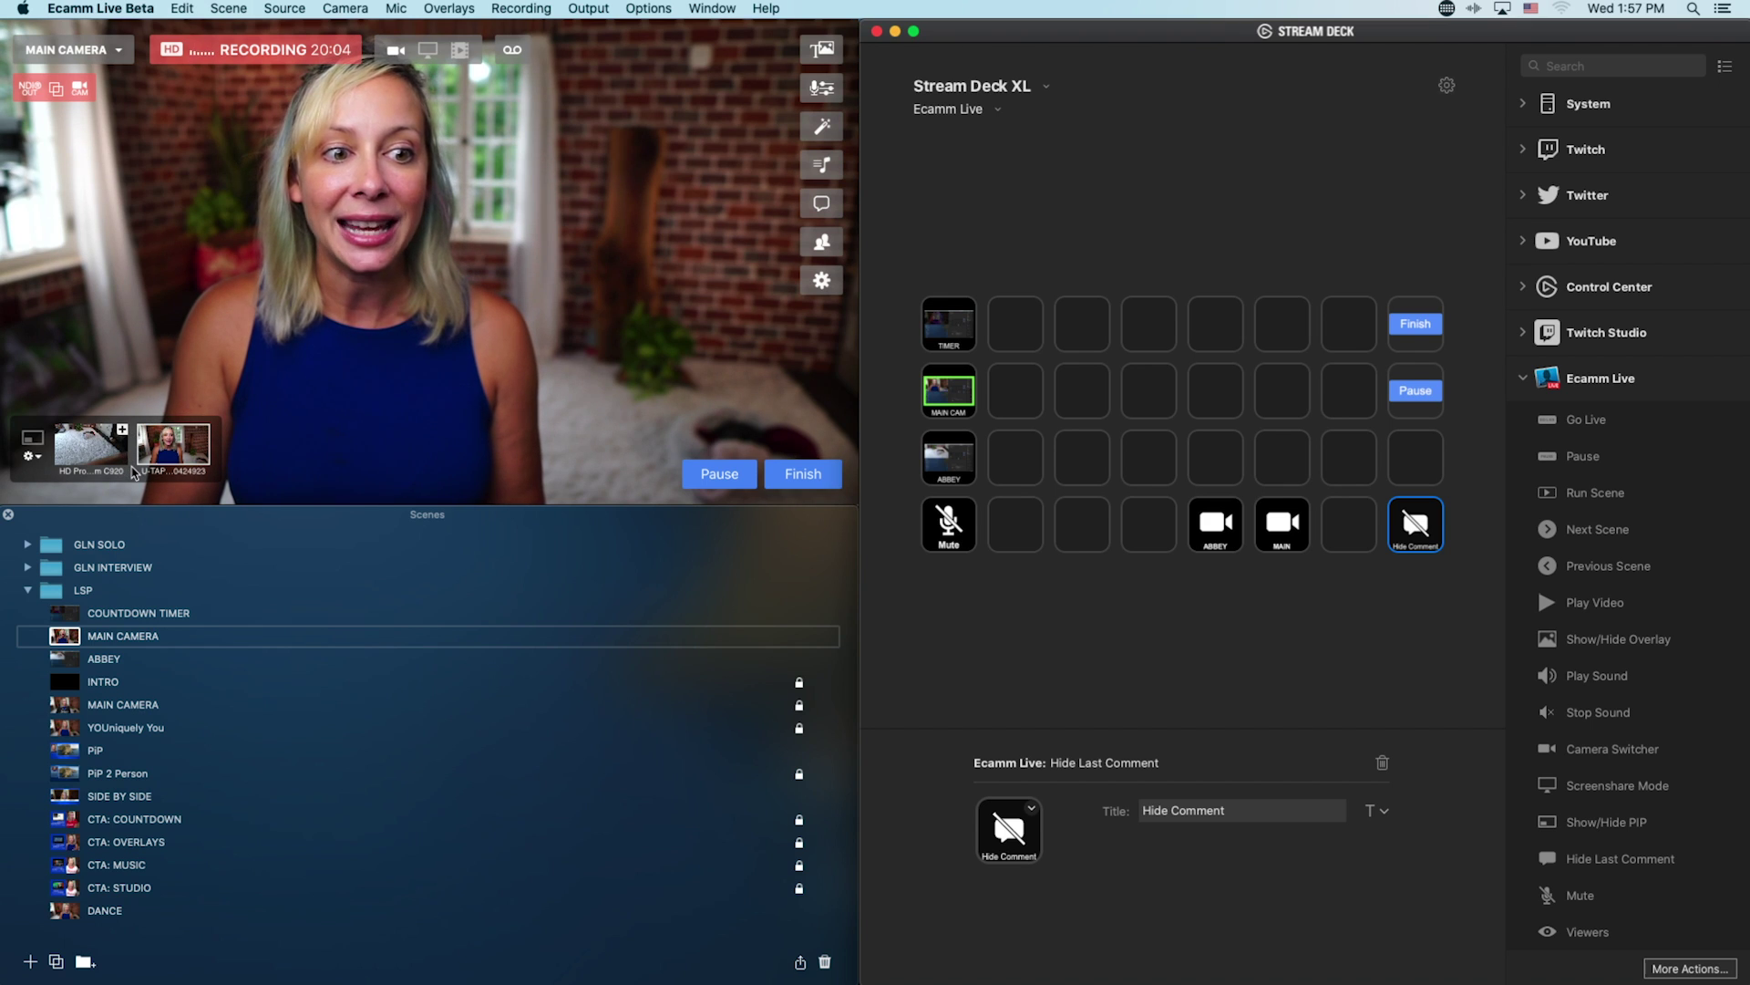
pyautogui.click(134, 473)
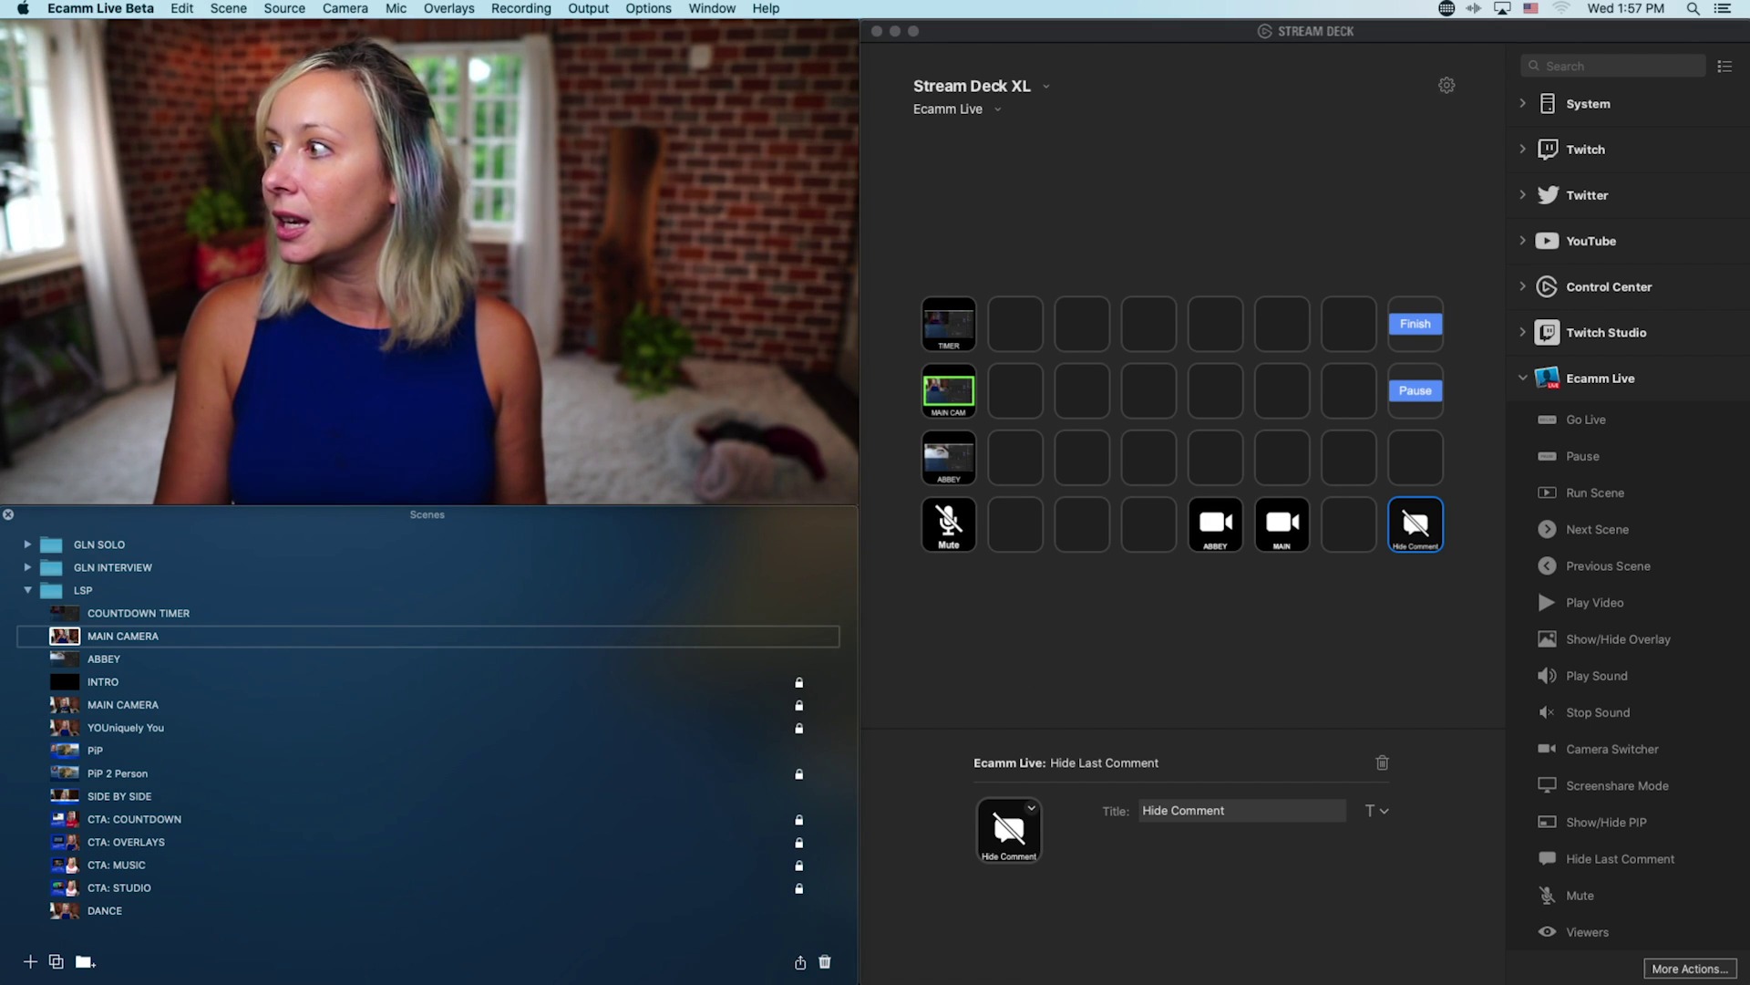
pyautogui.moveTo(1, 262)
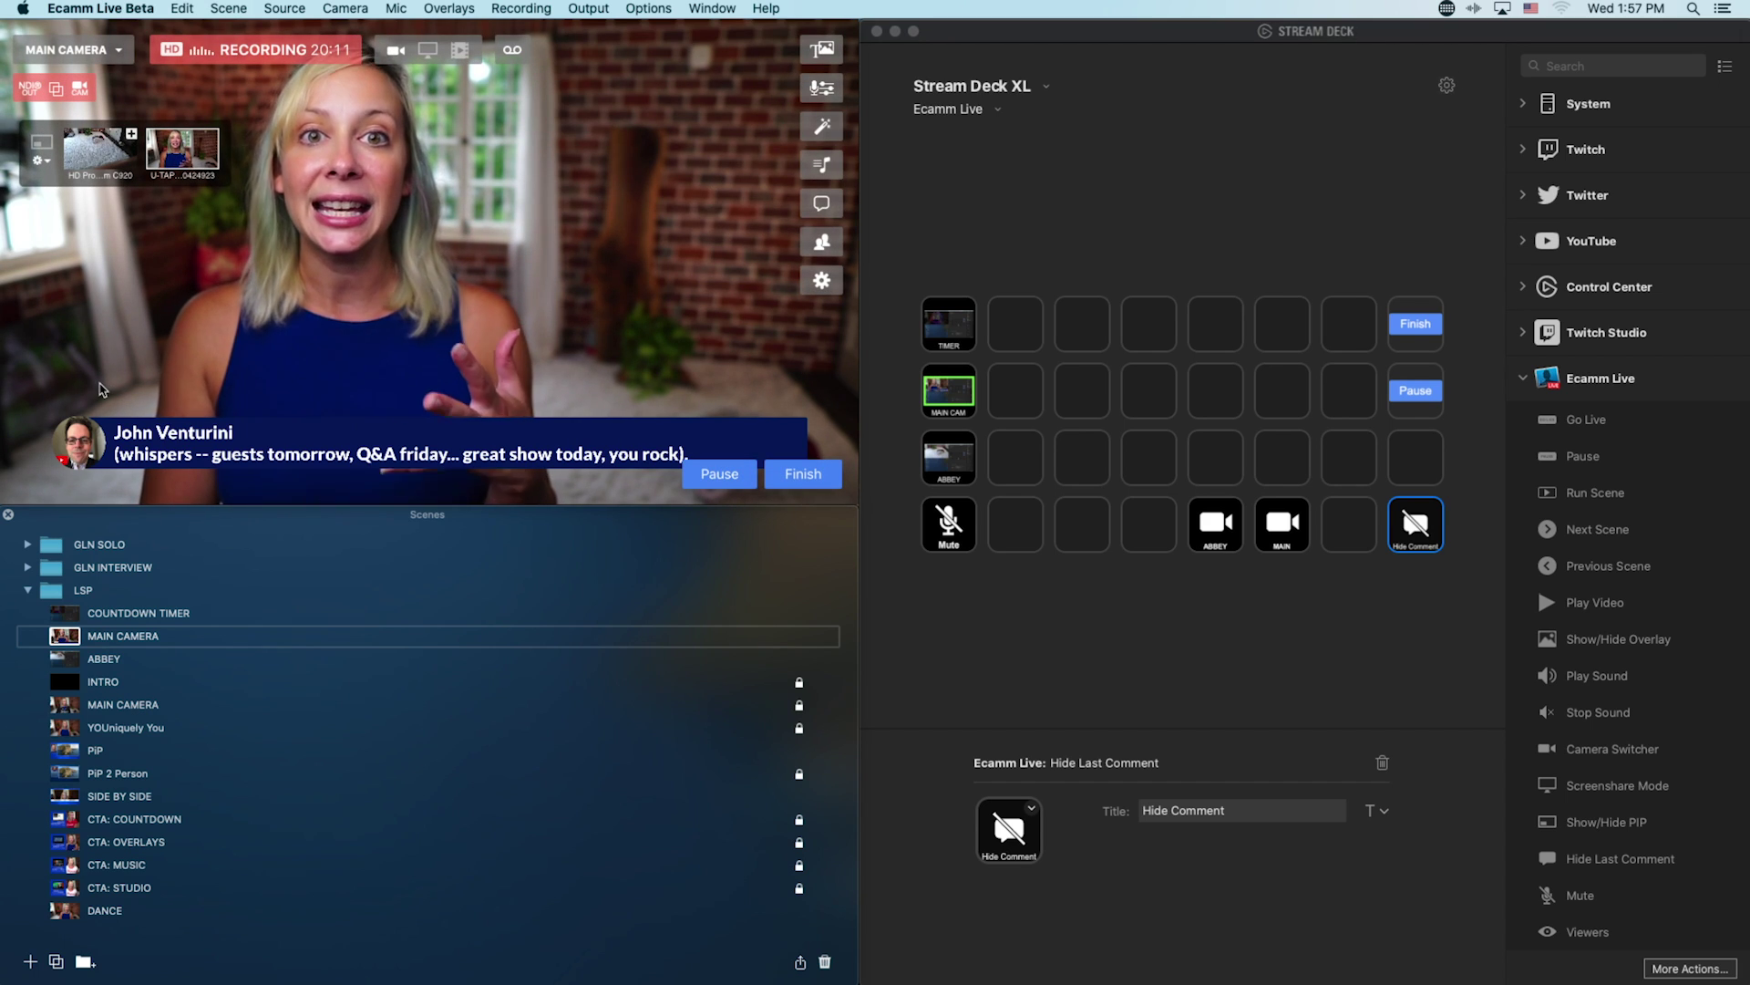
pyautogui.moveTo(52, 436)
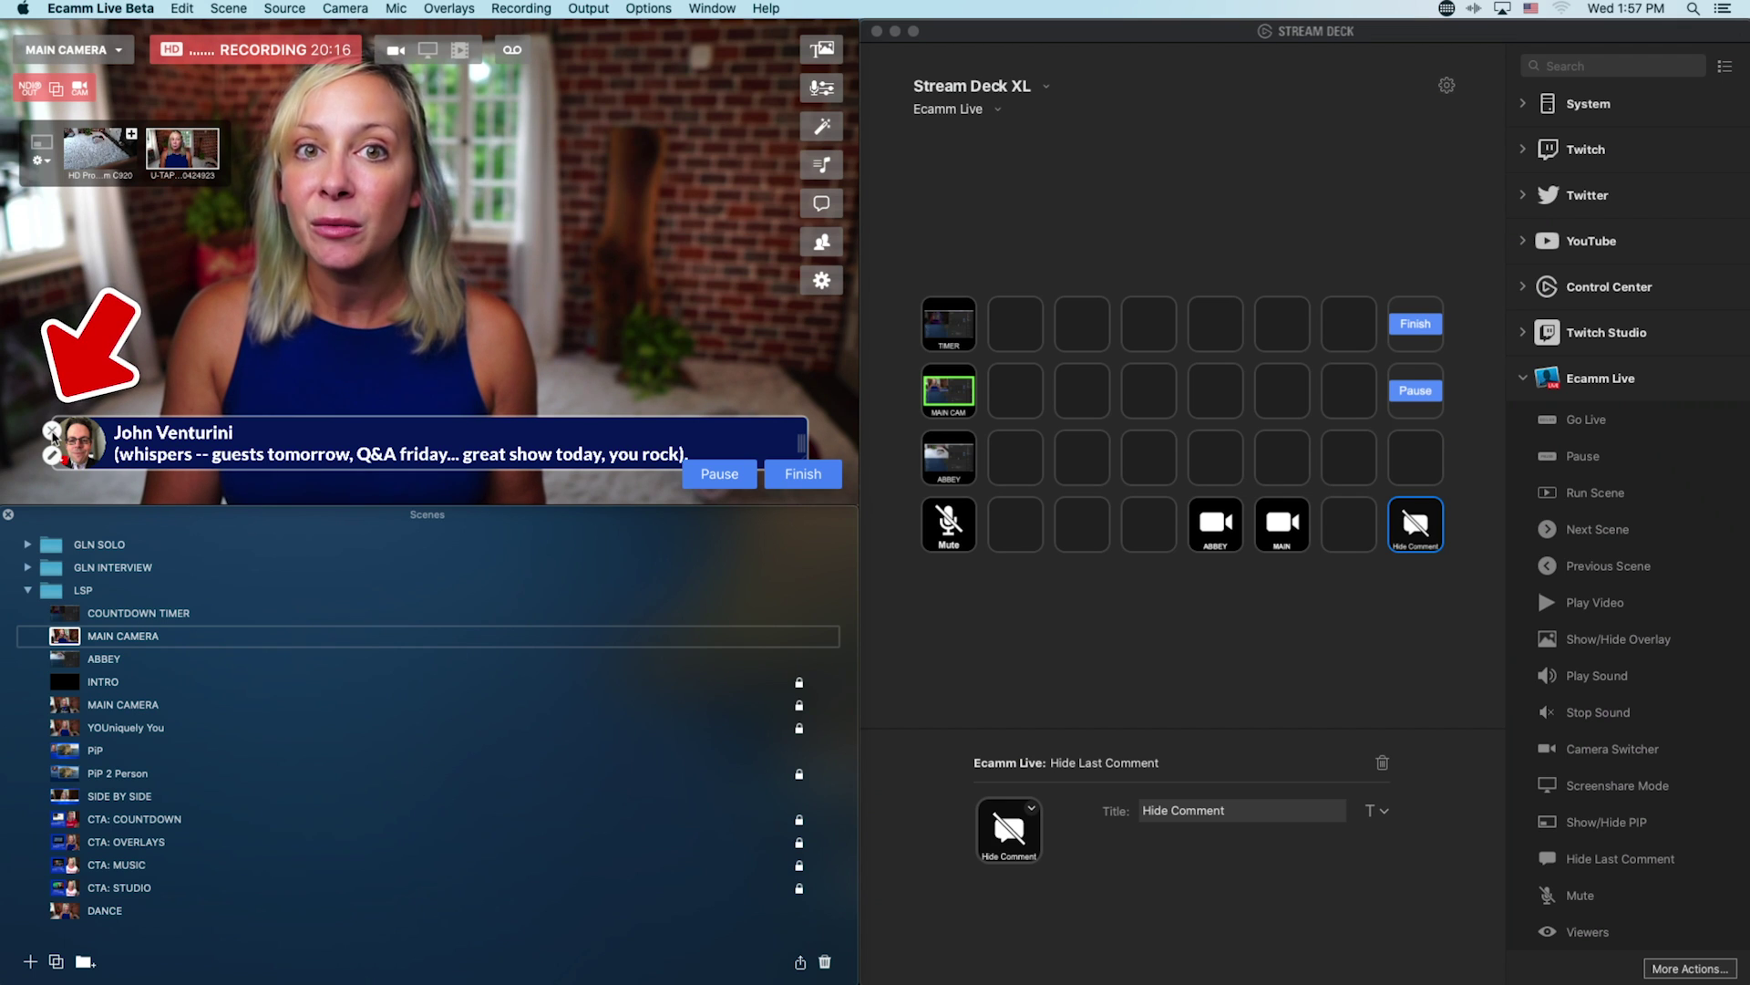
pyautogui.click(52, 432)
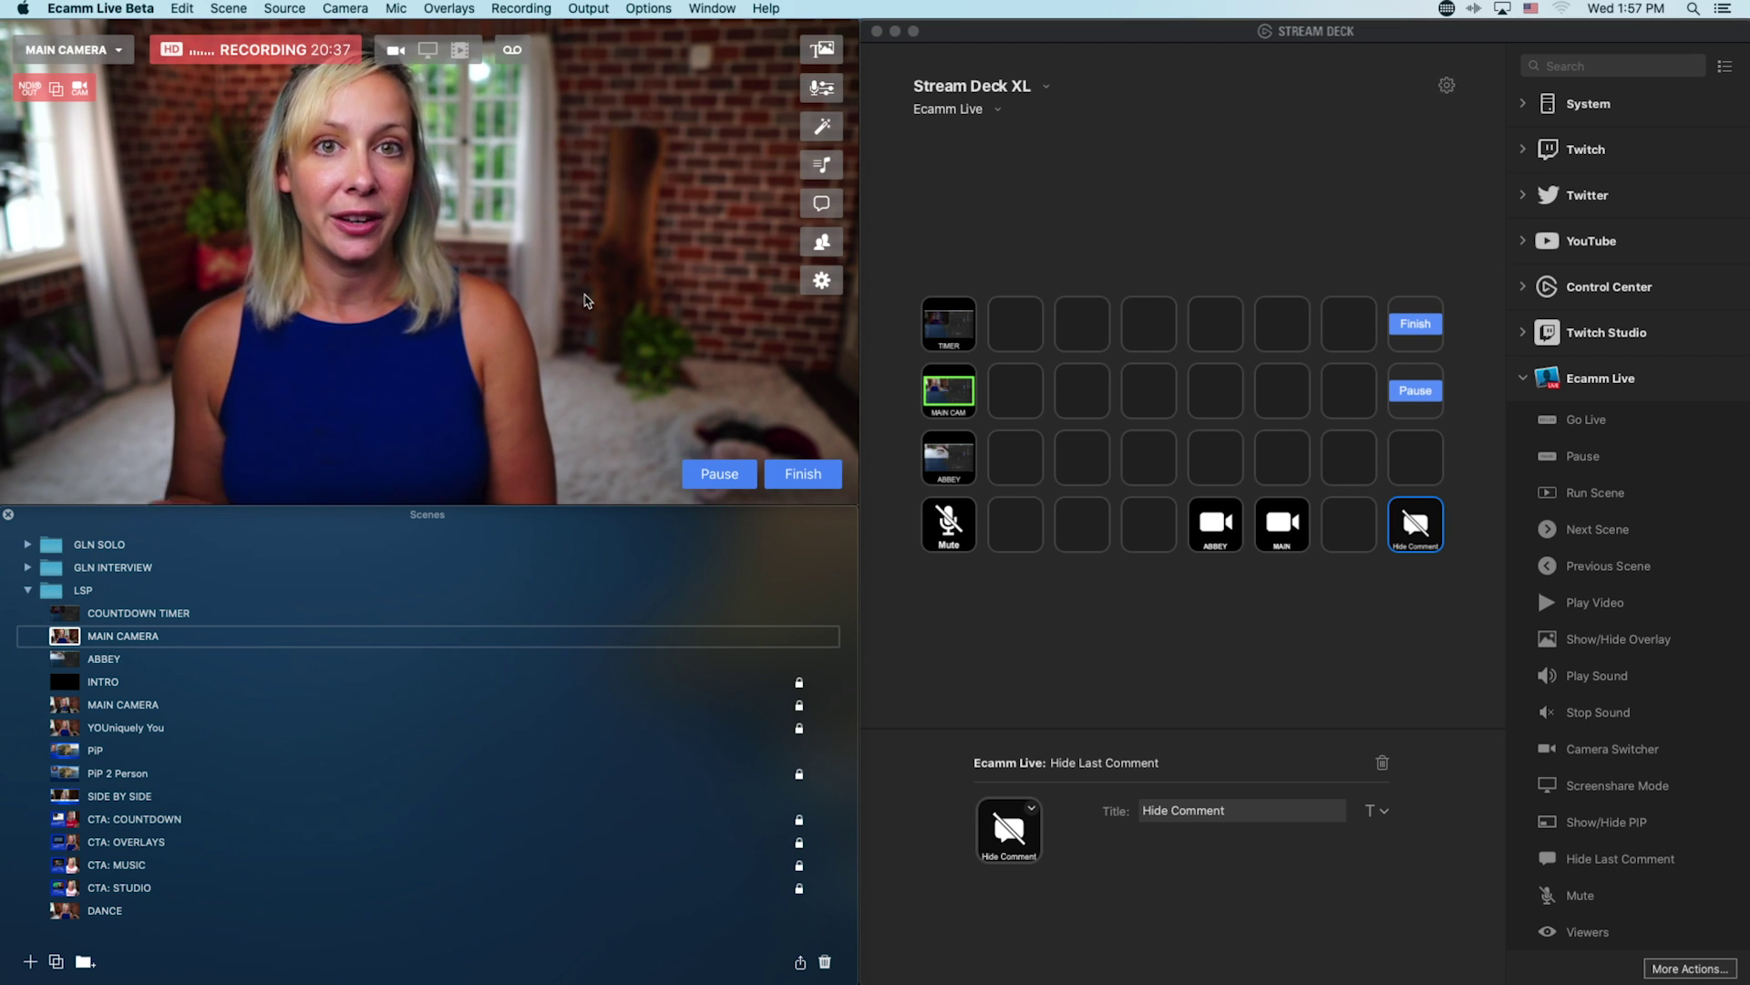
# Add a Viewers count key to an empty key in the Ecamm Live profile
pyautogui.moveTo(1586, 932); pyautogui.dragTo(1356, 332)
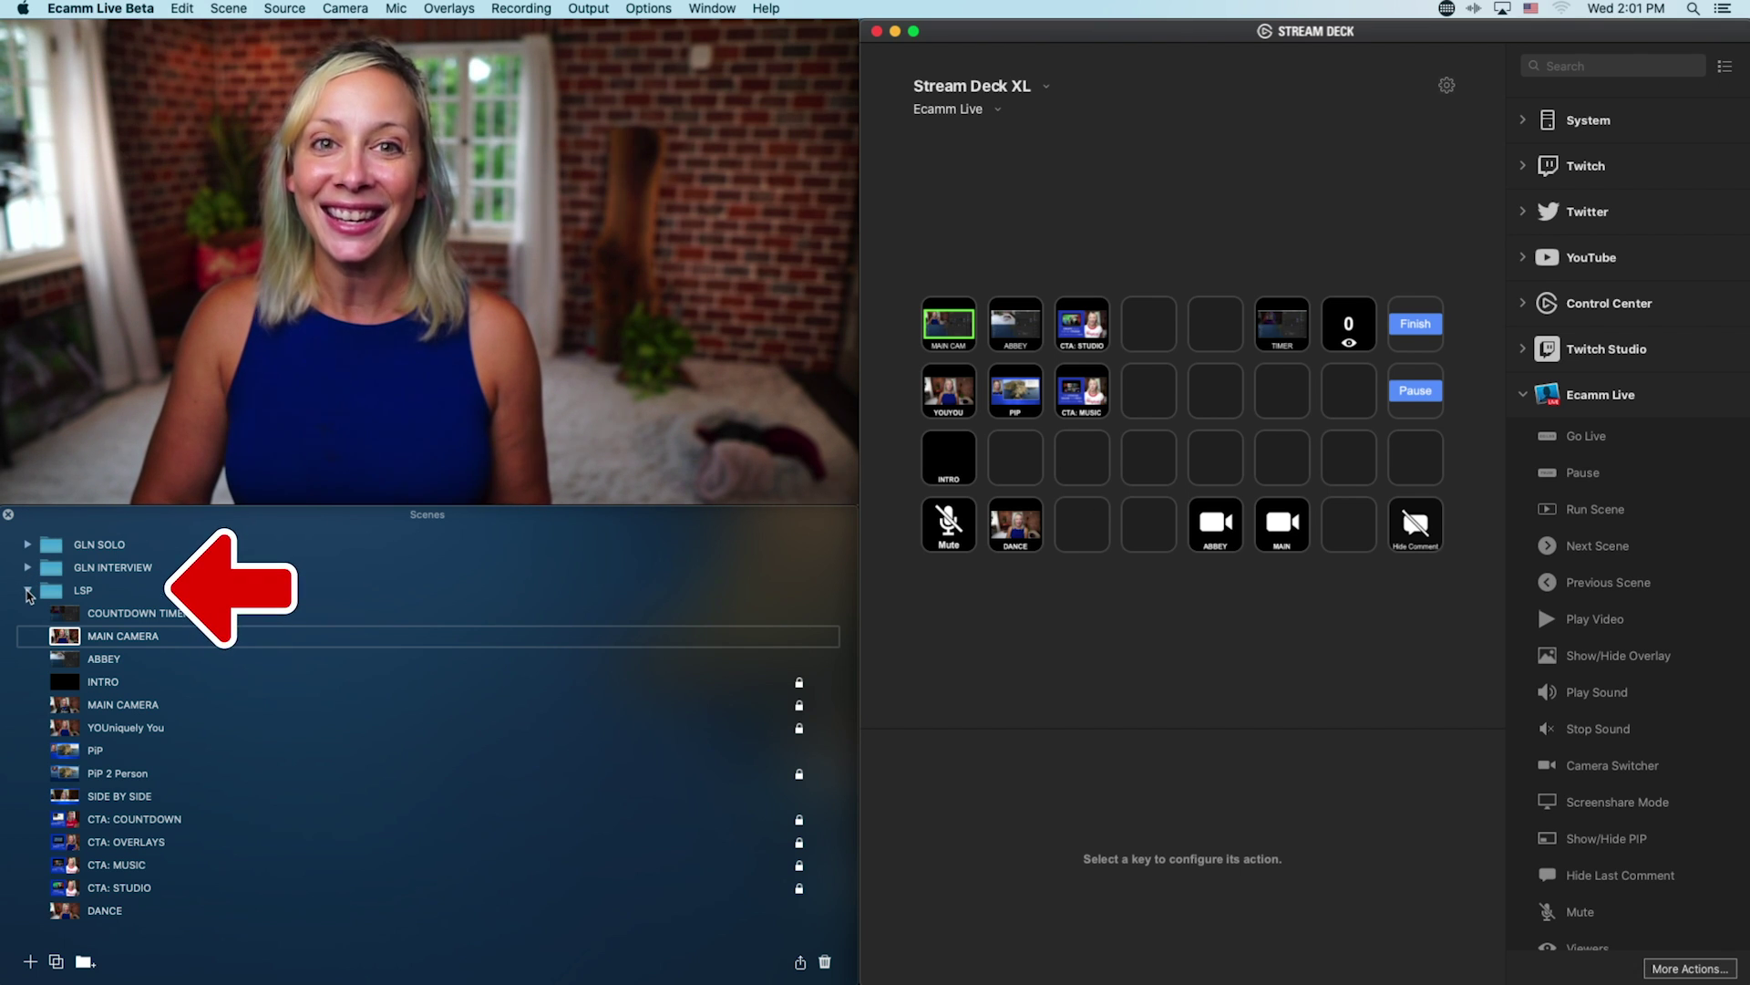
# Collapse the LSP folder, and expand then re-collapse the GLN SOLO and GLN INTERVIEW folders
pyautogui.click(27, 591)
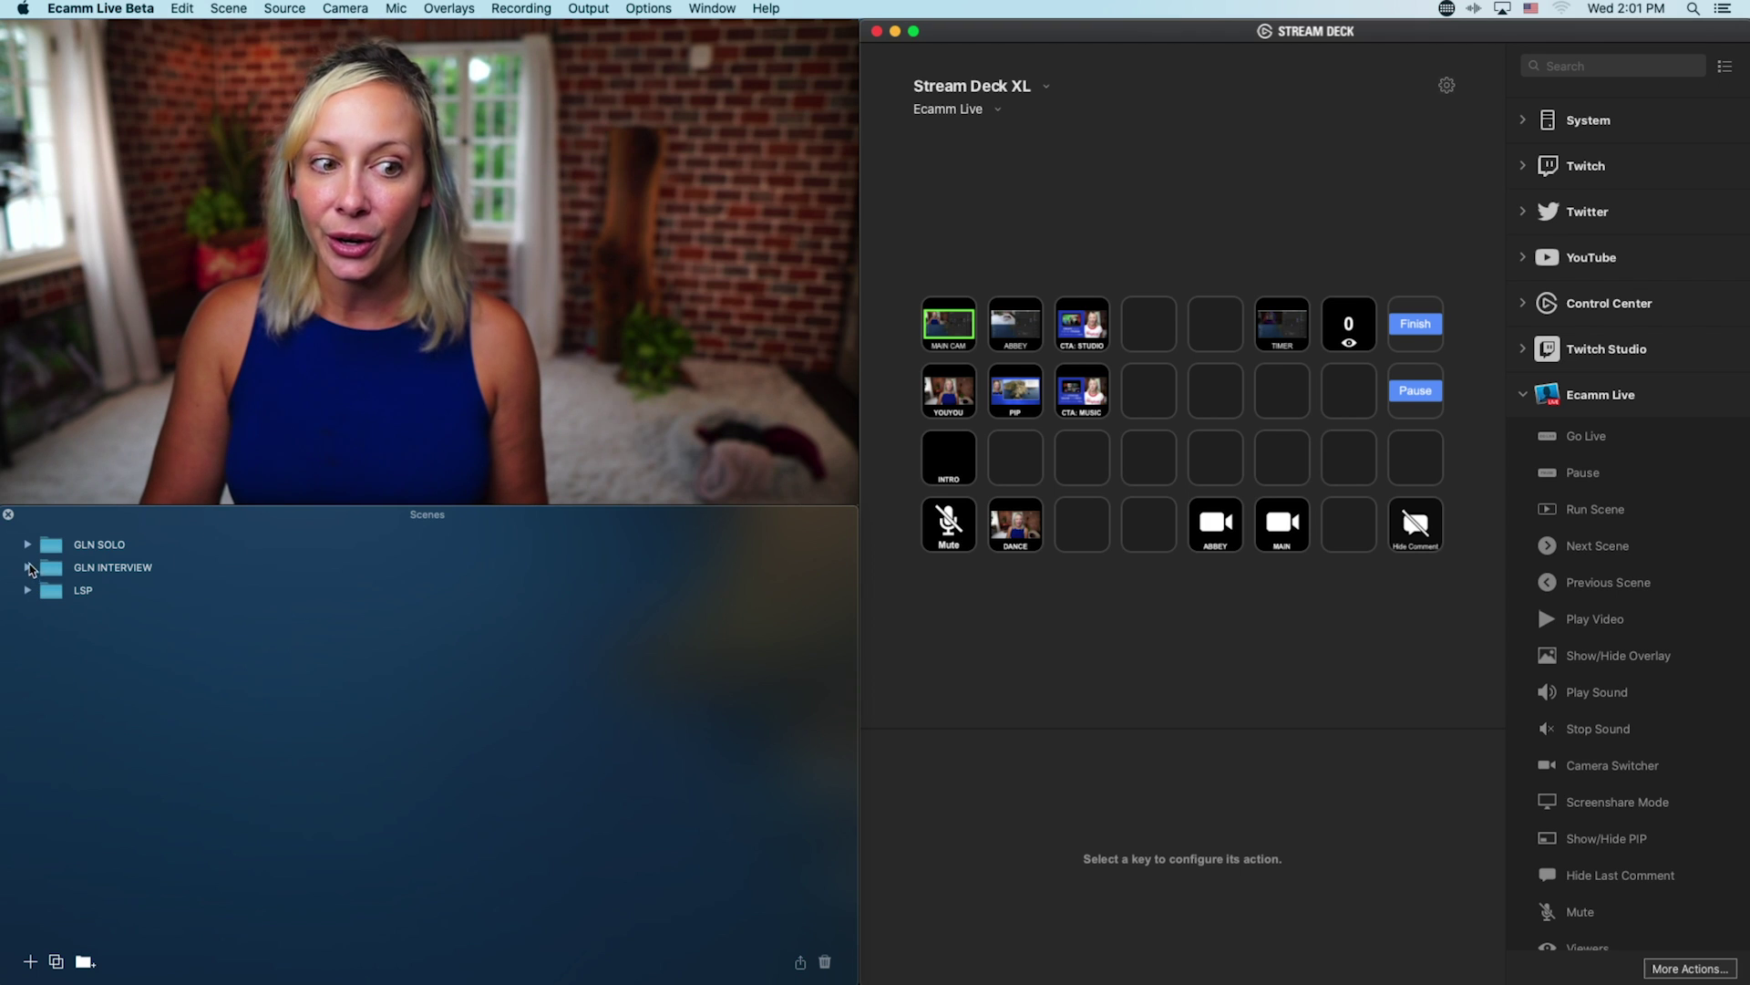
pyautogui.click(27, 545)
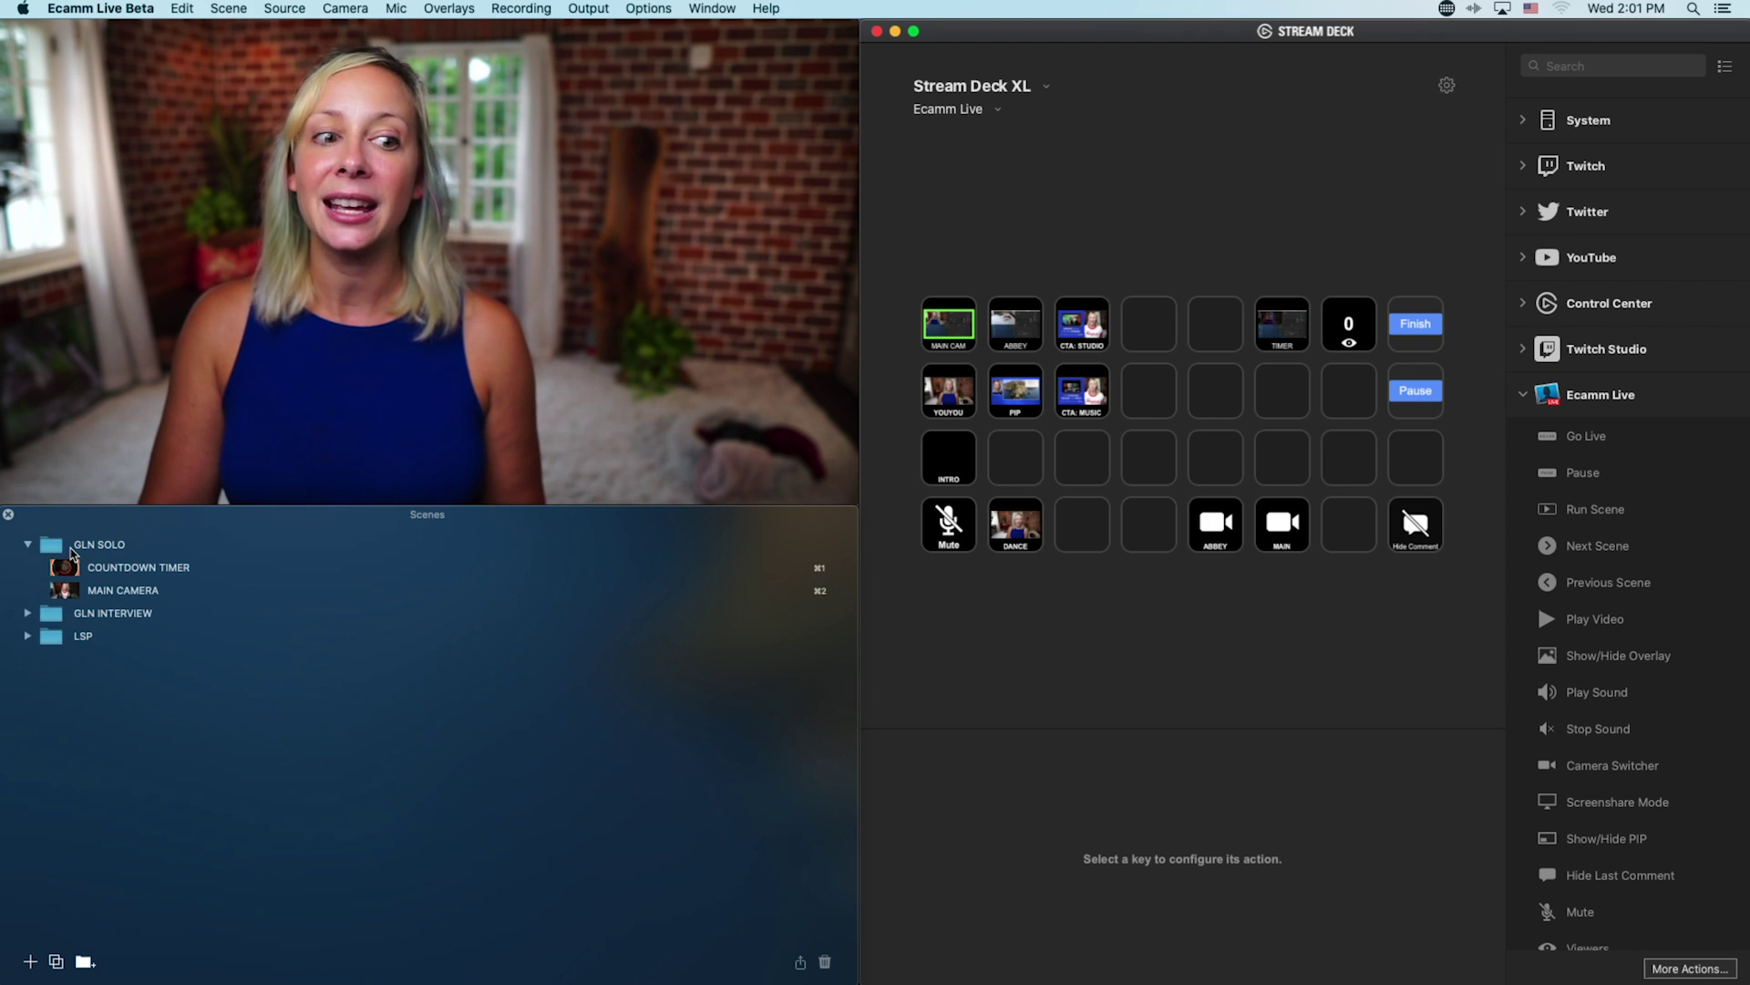
pyautogui.click(27, 545)
pyautogui.click(28, 568)
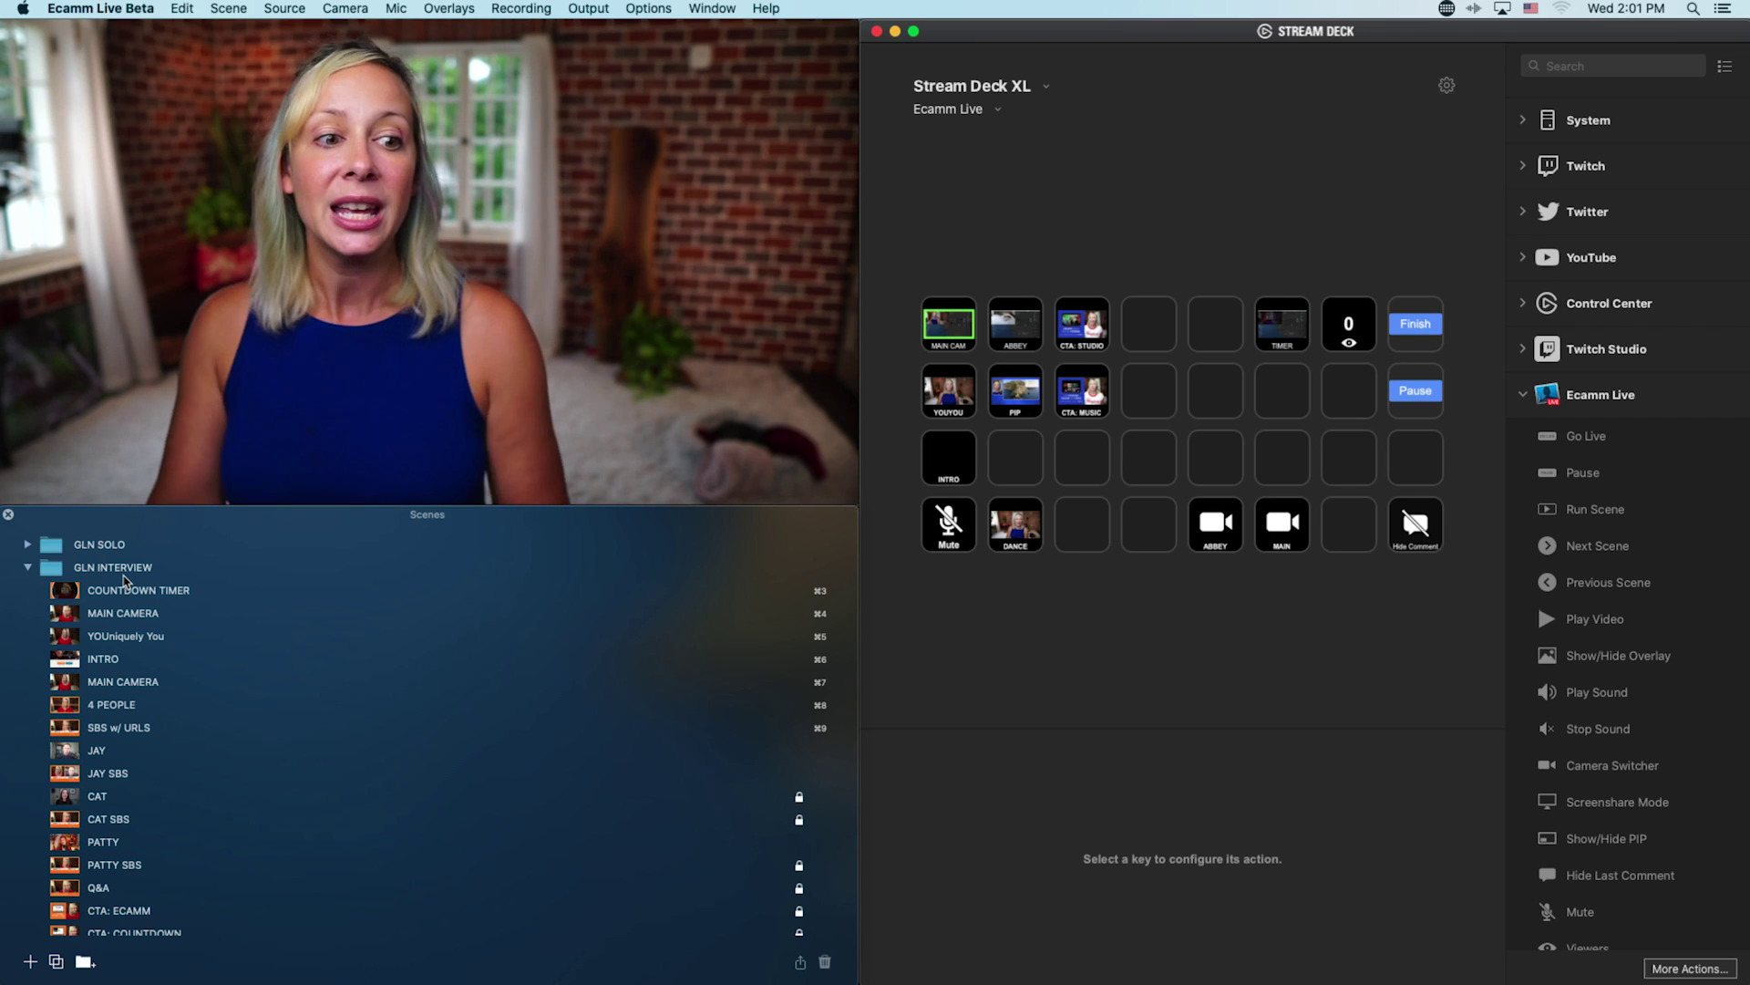
pyautogui.click(29, 568)
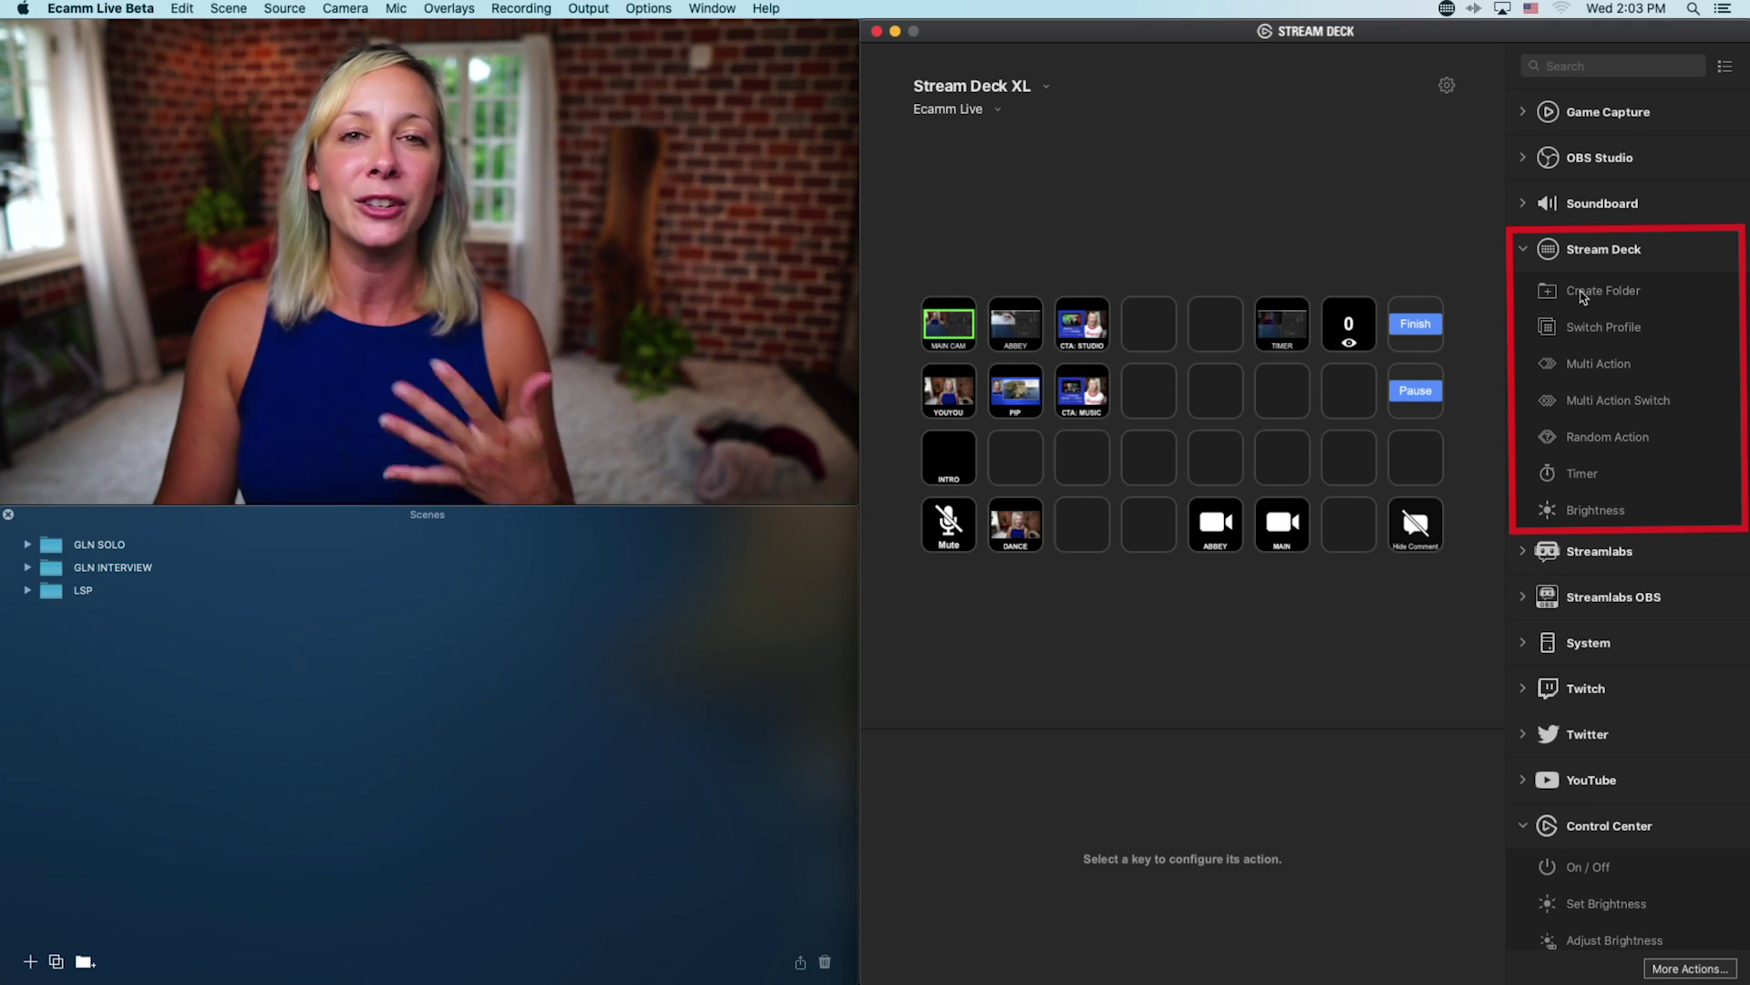
# Add a folder key titled GLN SOLO at the end of row three
pyautogui.moveTo(1594, 294); pyautogui.dragTo(1408, 459)
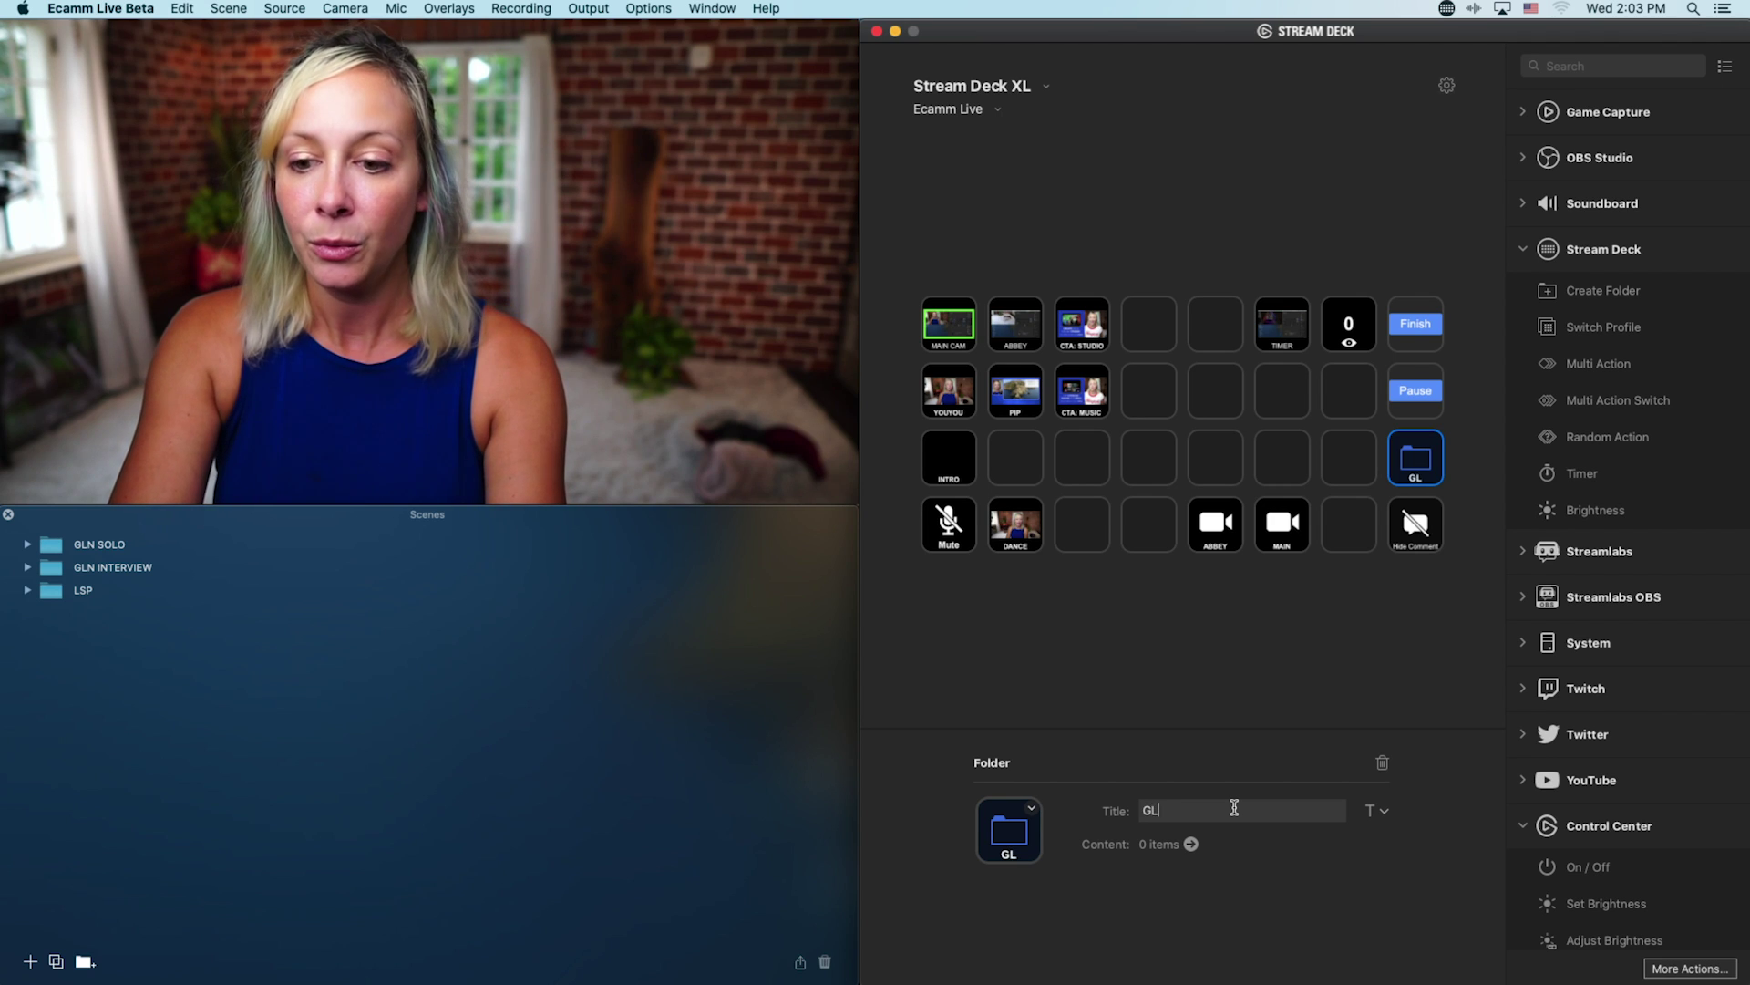
pyautogui.write('SOLO')
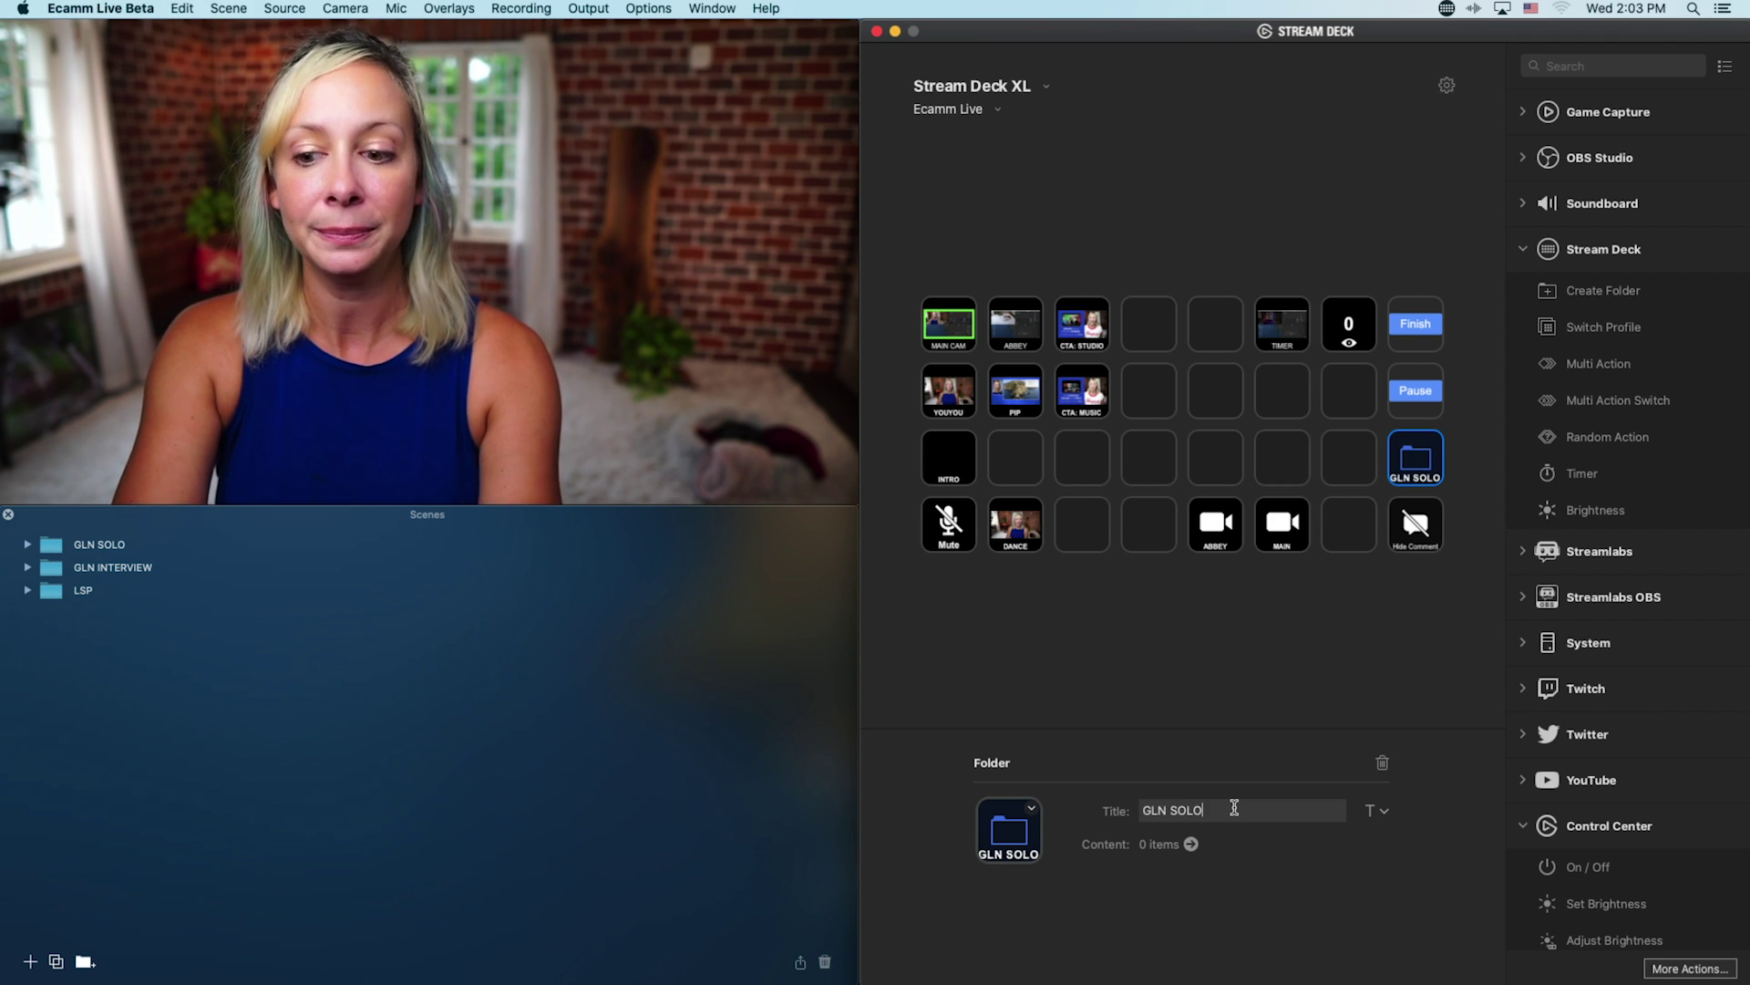
pyautogui.click(1343, 603)
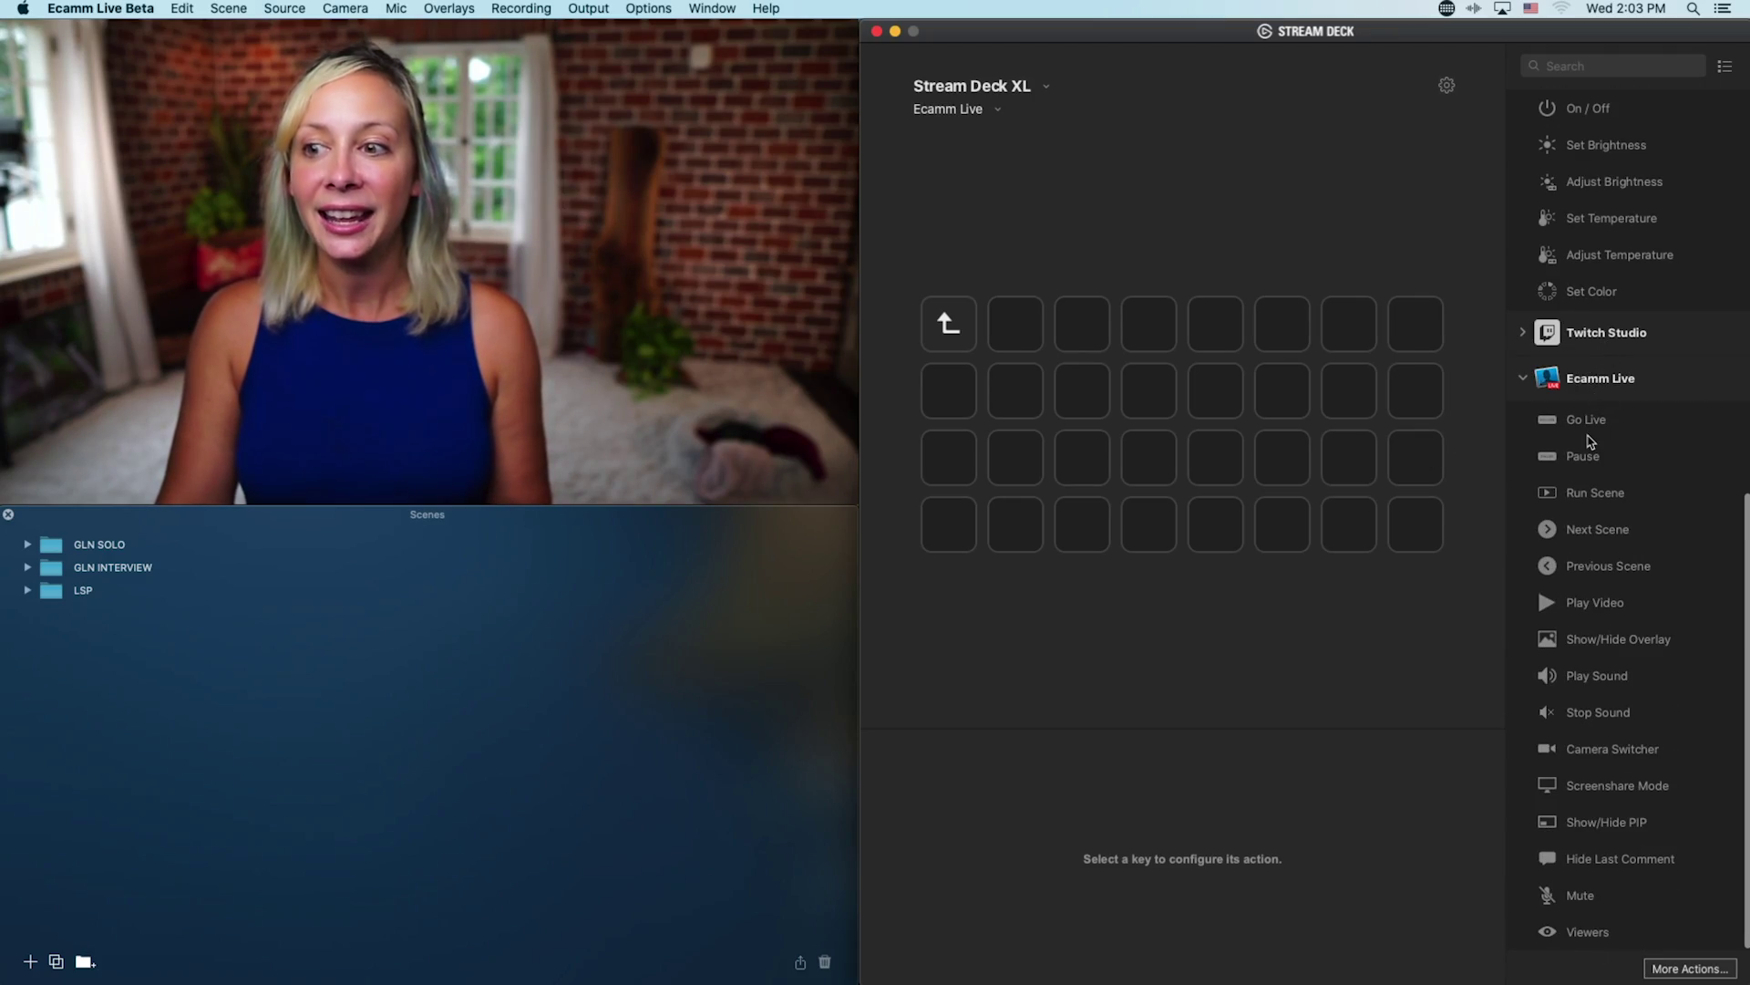
# Put a Pause key and a MAIN CAMERA scene key in the GLN SOLO folder, then return to the main page
pyautogui.moveTo(1591, 421); pyautogui.dragTo(1554, 388)
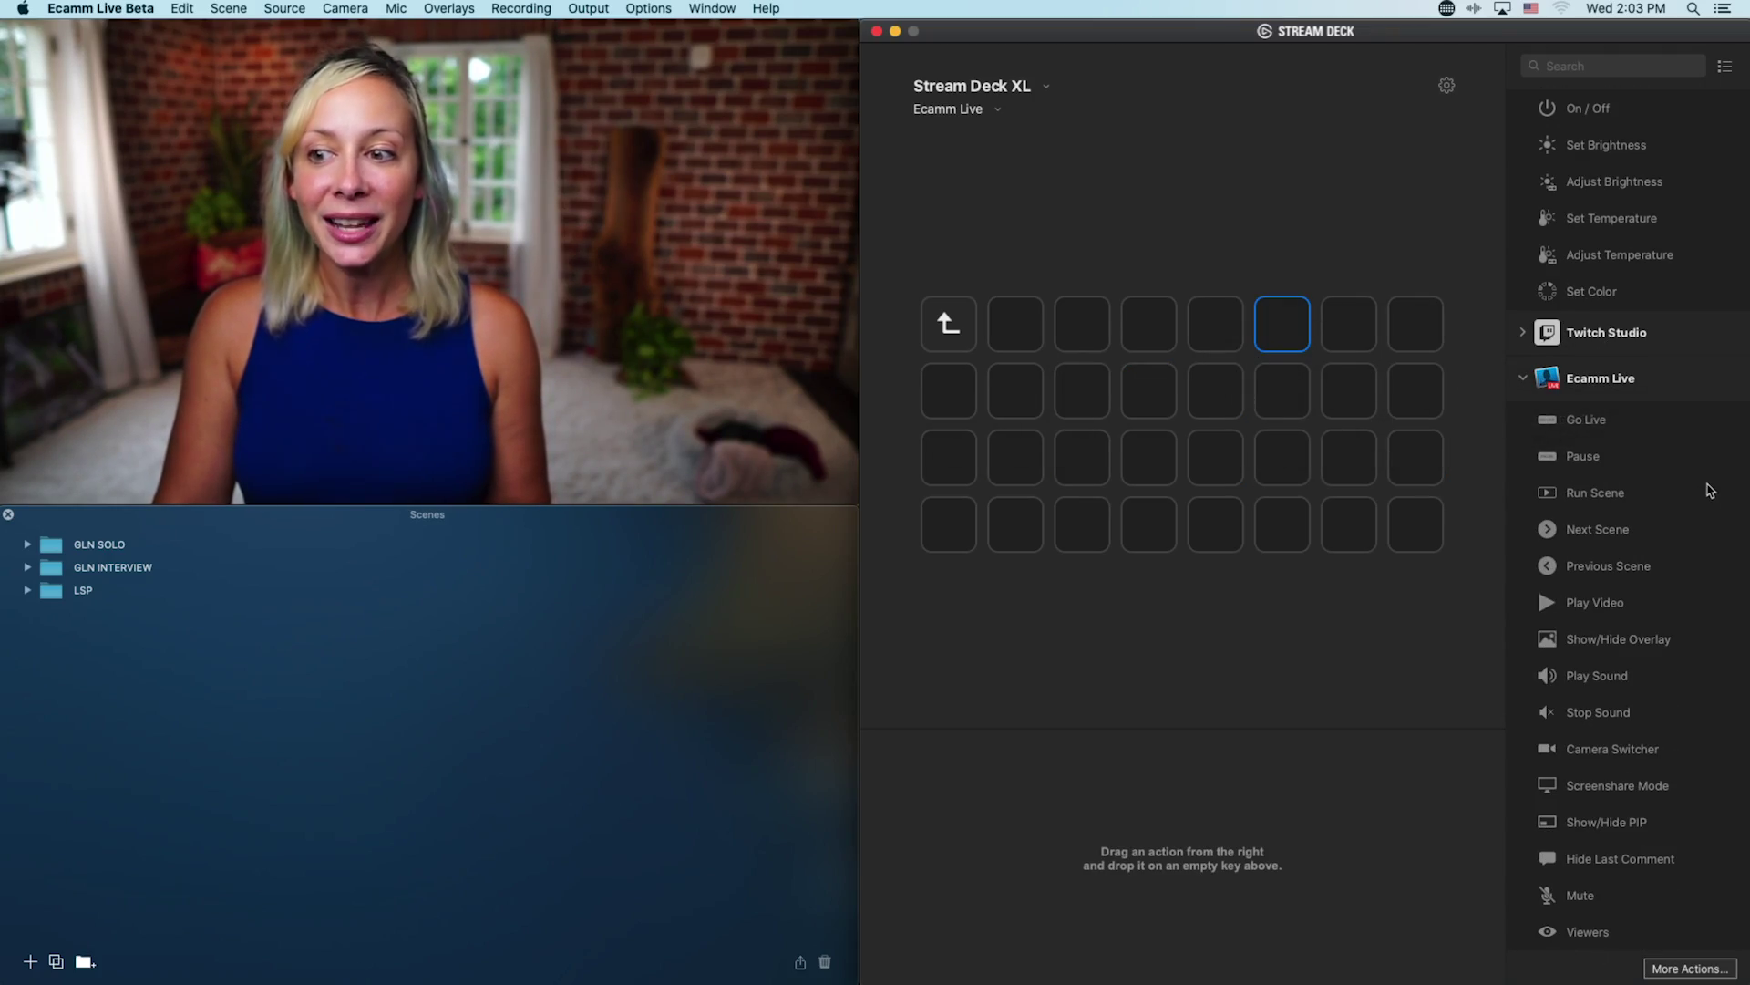
pyautogui.moveTo(1591, 458); pyautogui.dragTo(1351, 459)
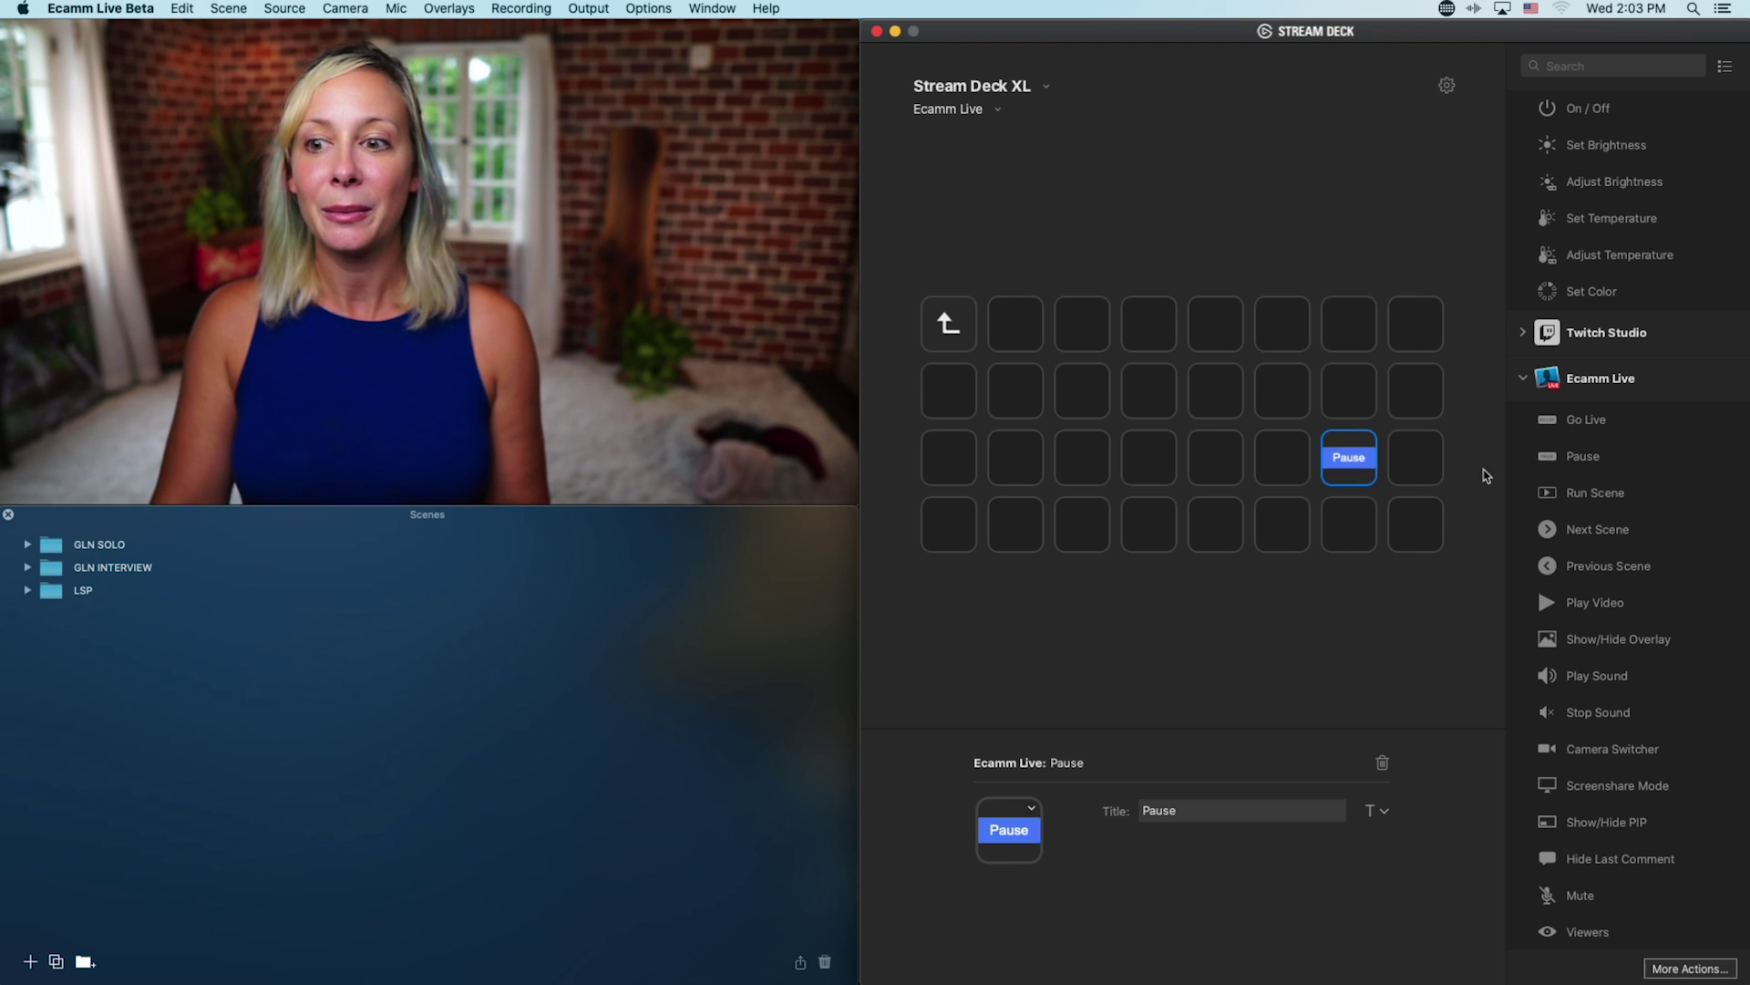
pyautogui.moveTo(1591, 494); pyautogui.dragTo(1019, 467)
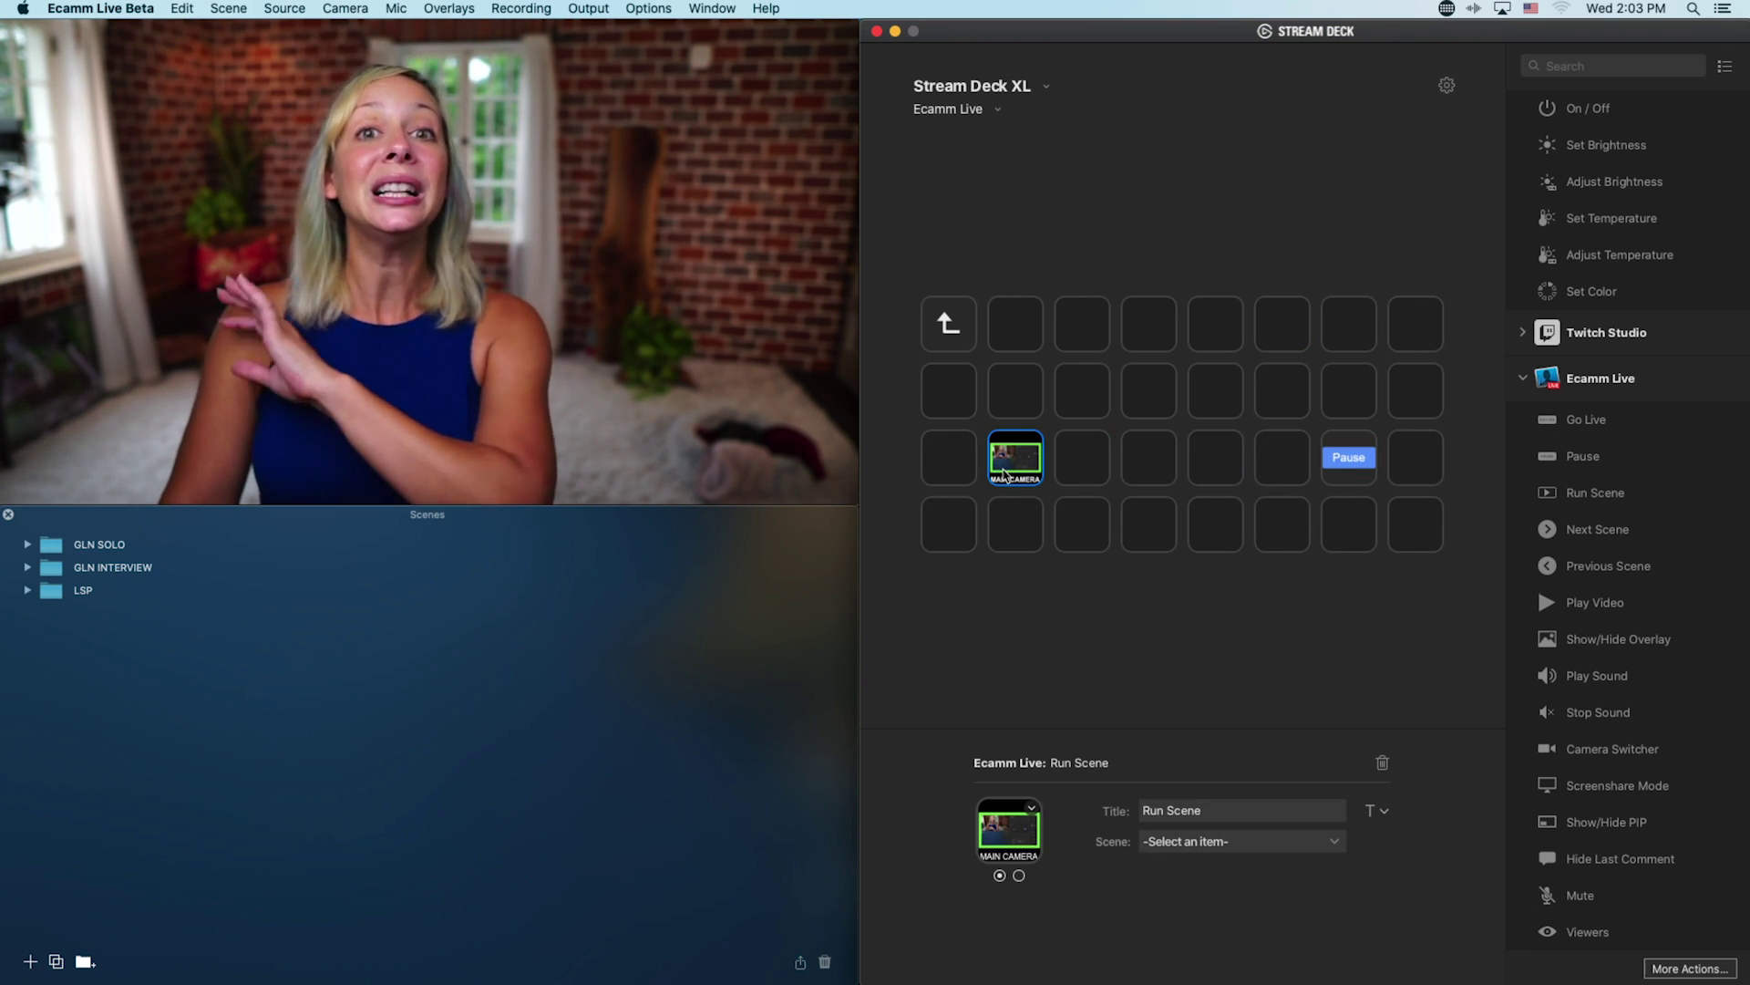
pyautogui.doubleClick(948, 324)
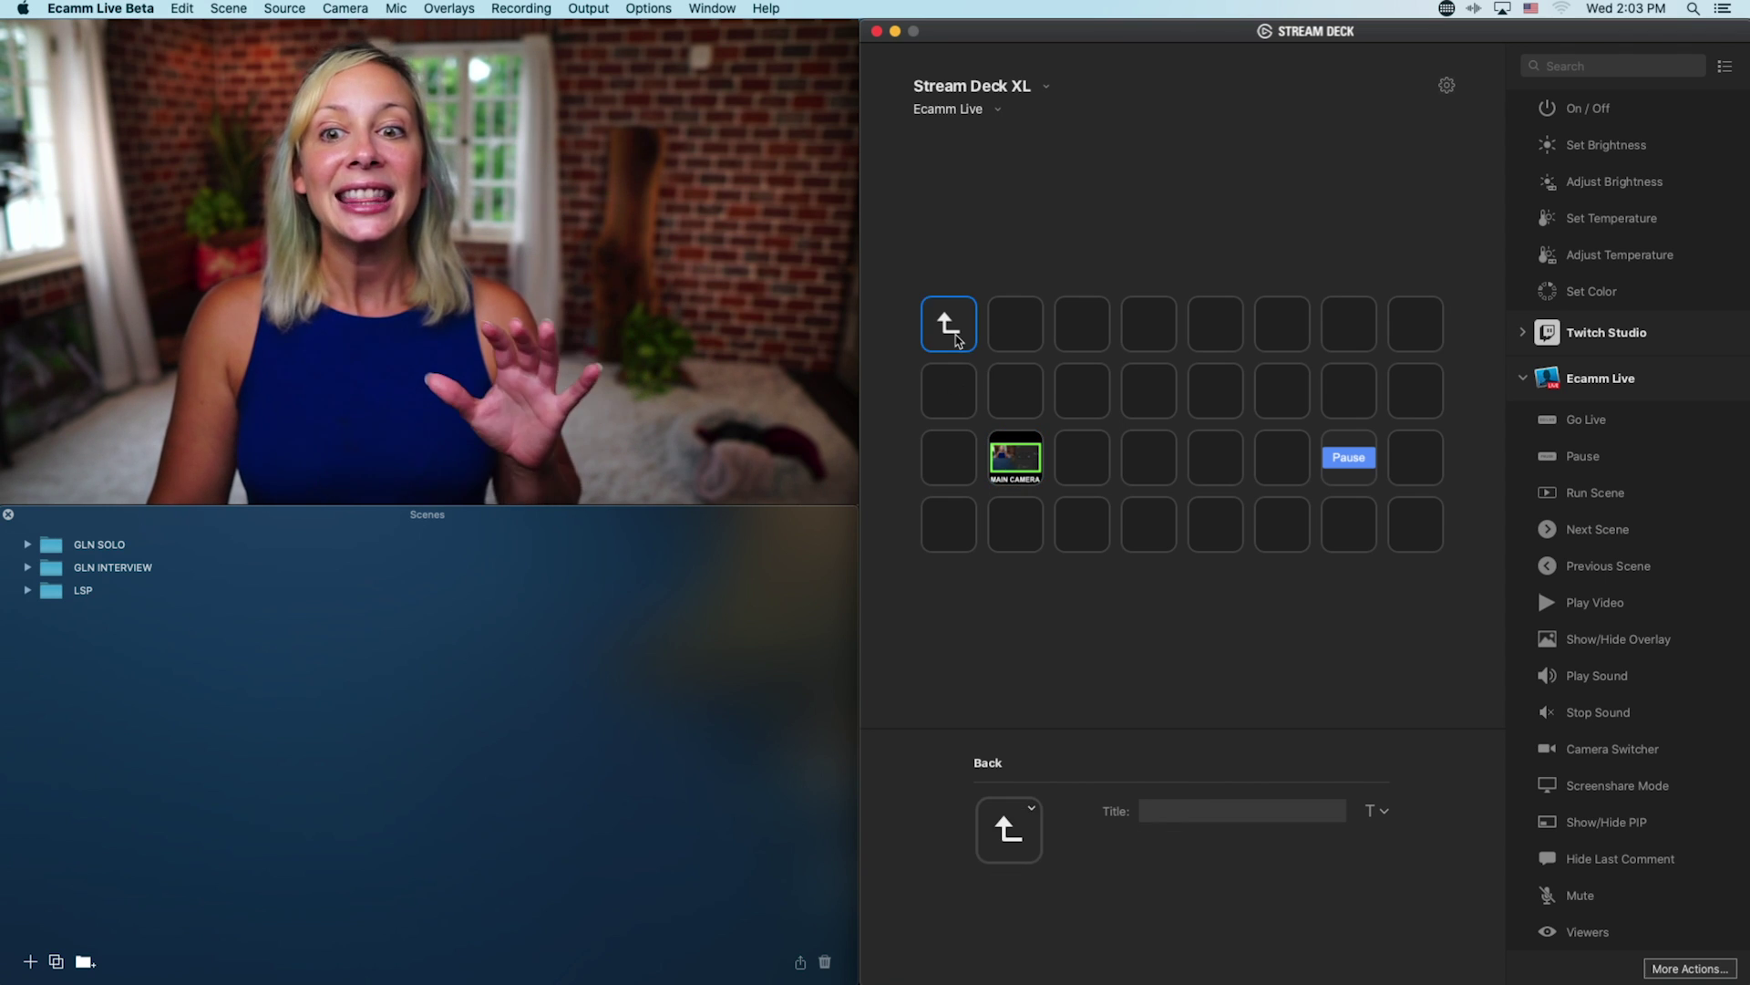